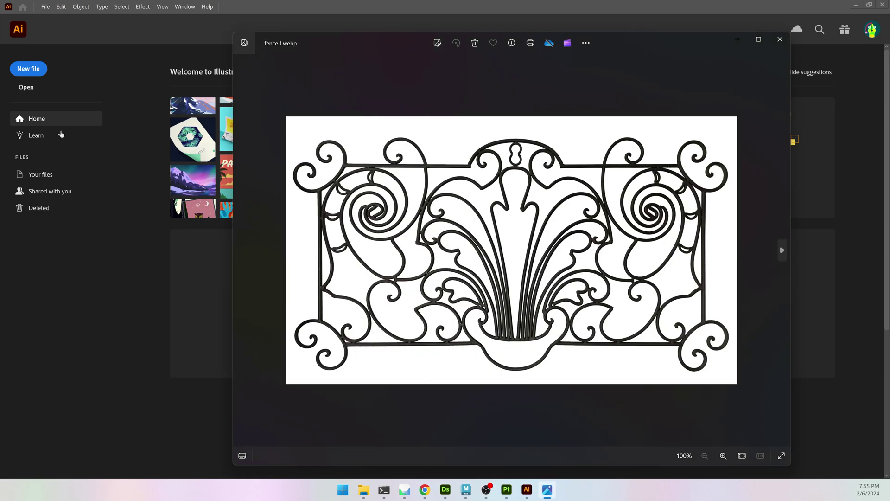
- Browse the fence reference images and examine the bars and central joint of fence 2 up close before closing the viewer
left_click_drag(398, 35, 283, 34)
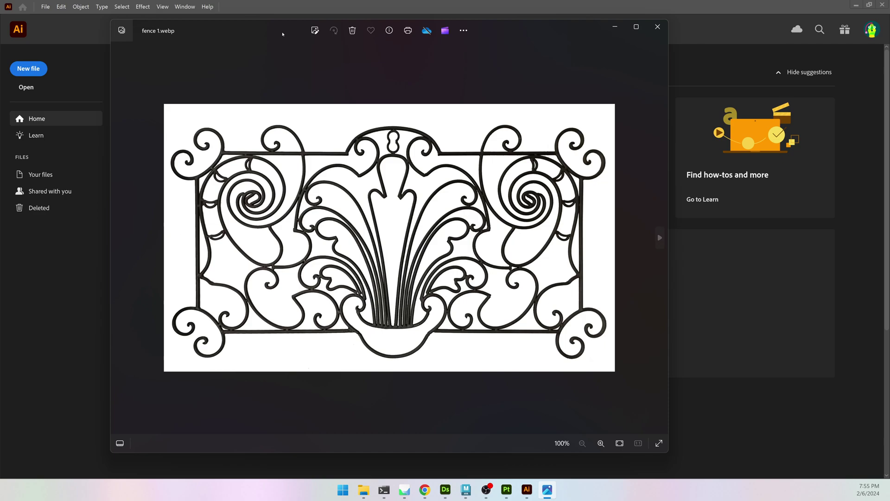
key("Right")
key("Right")
key("Left")
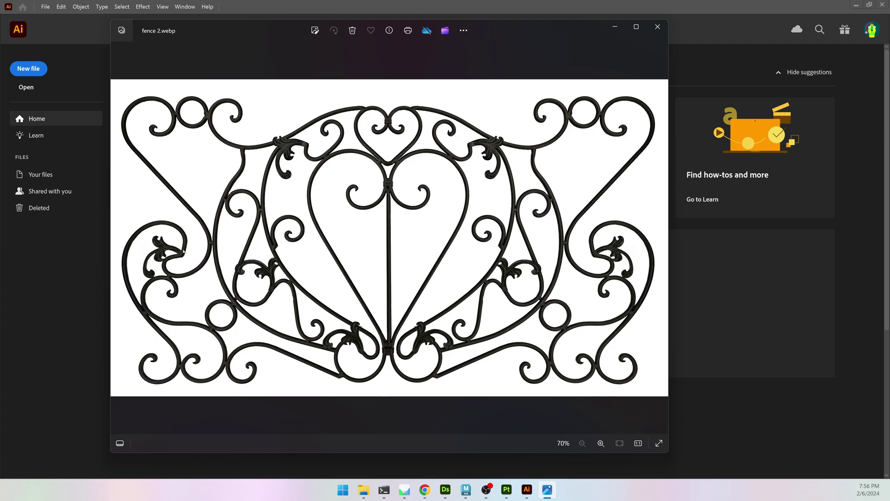
scroll(399, 195, "up", 5)
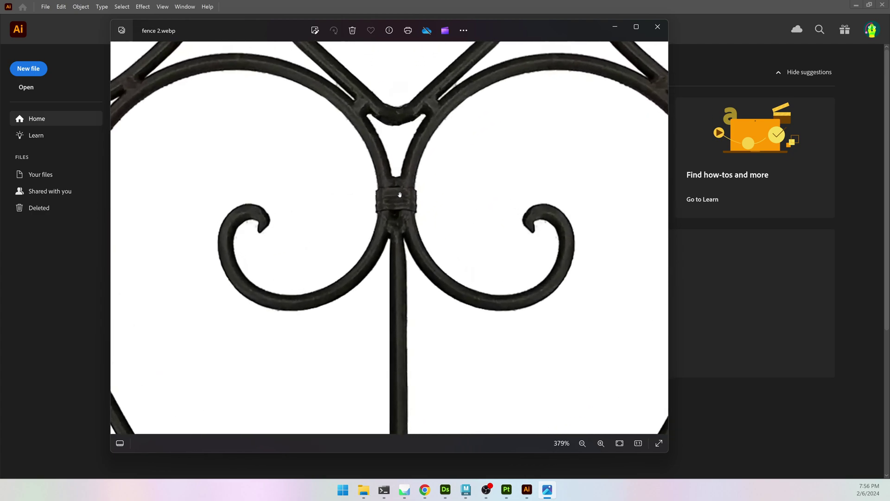
scroll(400, 195, "up", 2)
scroll(393, 218, "down", 2)
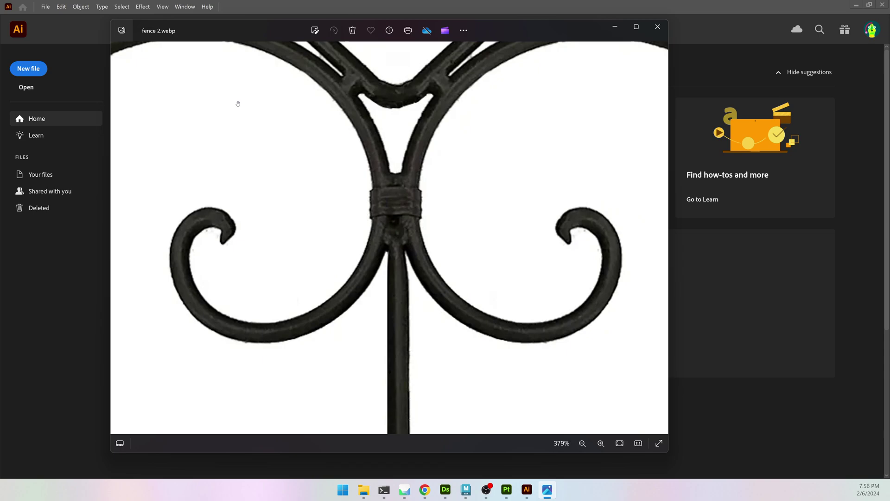
scroll(372, 194, "down", 4)
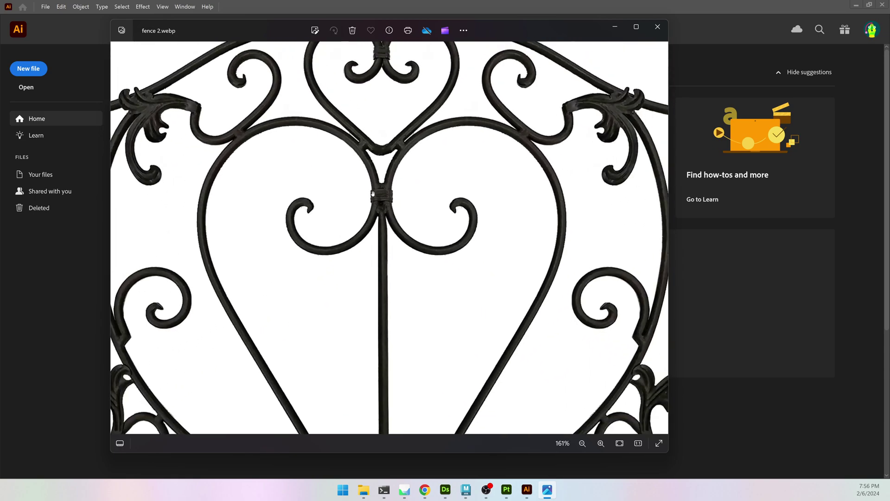
scroll(373, 193, "down", 3)
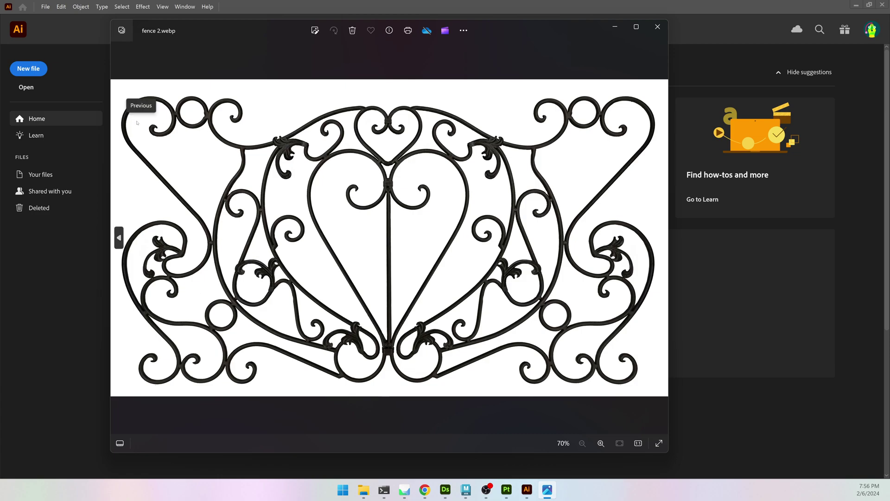
left_click(658, 26)
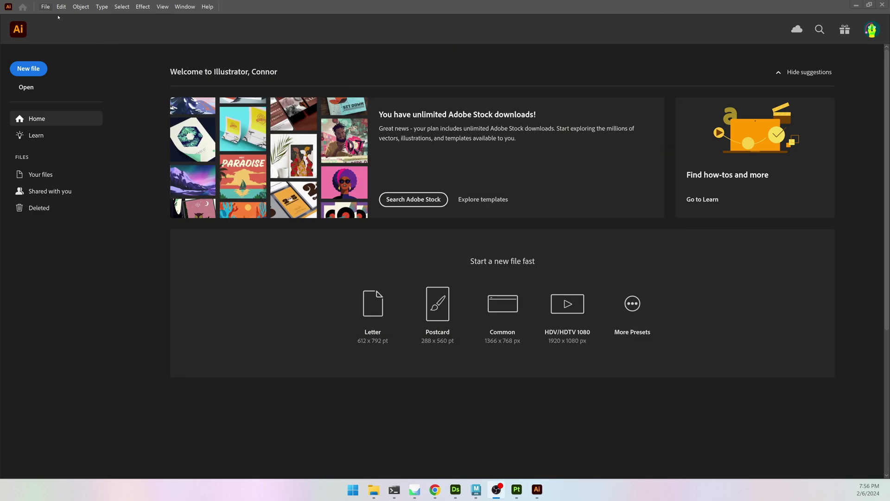
- Create a new document from the Web-Large preset at 1920 x 1080 px
left_click(47, 8)
left_click(52, 17)
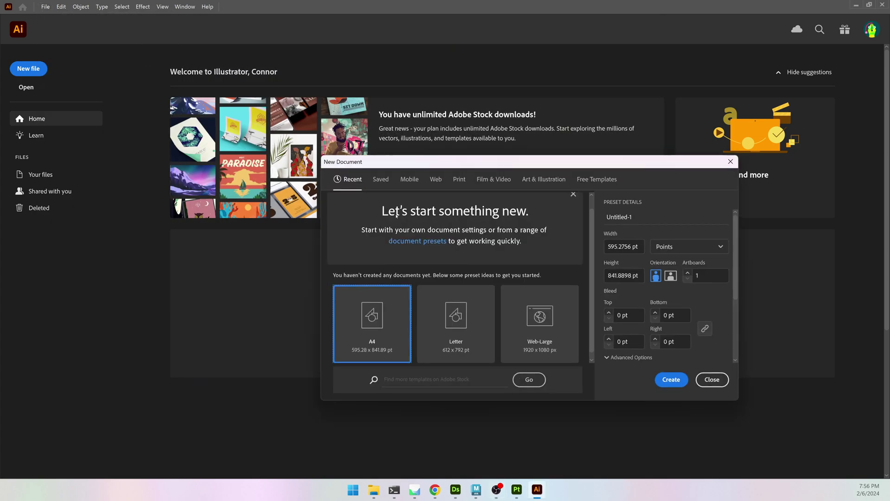
left_click(538, 317)
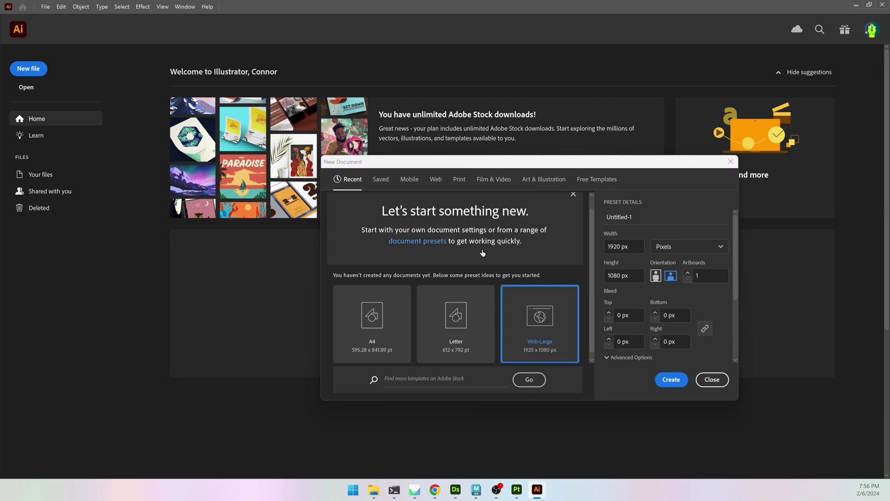
key("Return")
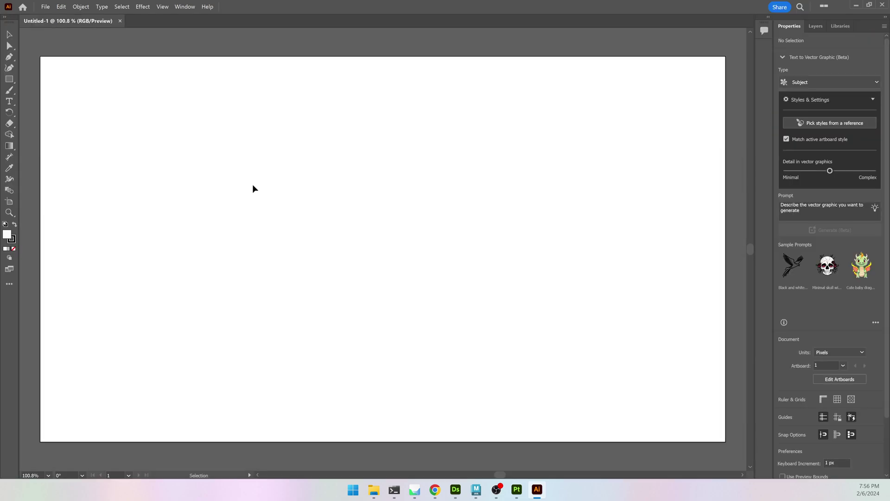
- Place the fence 3 image from the Desktop onto the artboard
left_click(45, 7)
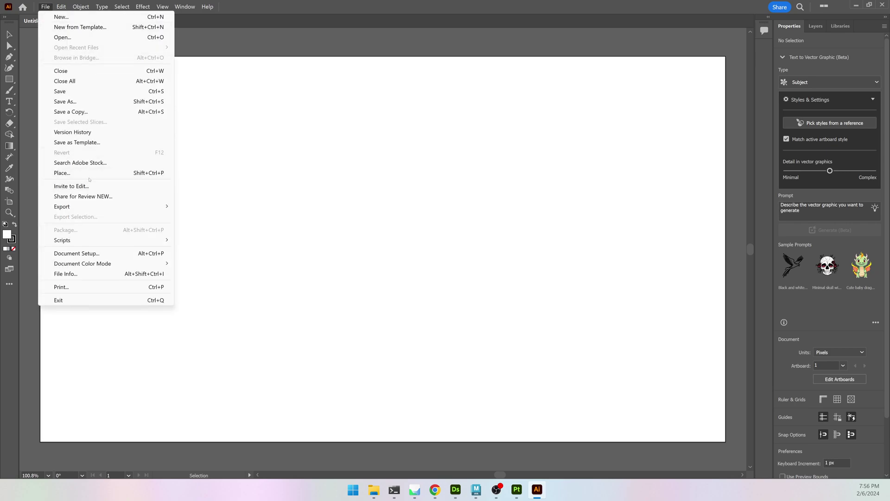
left_click(90, 177)
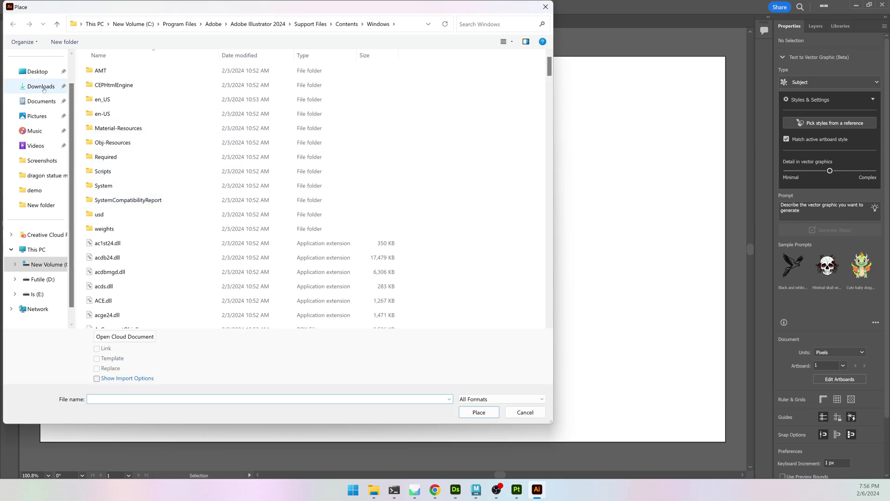
left_click(38, 72)
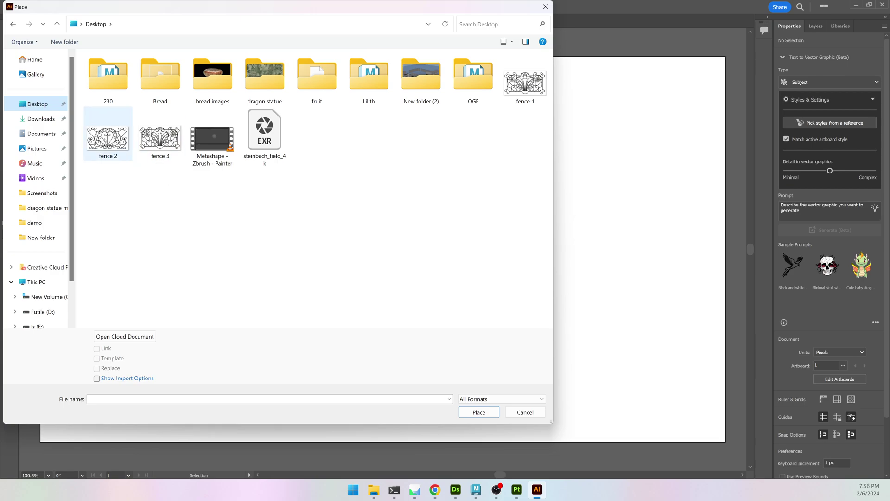
double_click(160, 137)
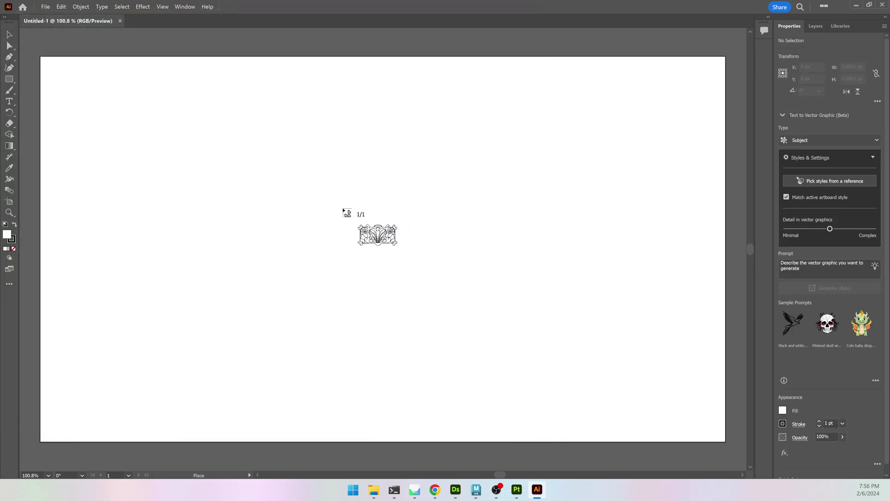
left_click(382, 213)
- Scale the placed fence image to about 1457 x 864 px and position it near the artboard's centre
left_click_drag(557, 319, 234, 175)
left_click_drag(43, 60, 122, 169)
mouse_move(426, 246)
left_mouse_down()
mouse_move(310, 148)
mouse_move(323, 182)
mouse_move(363, 176)
mouse_move(328, 179)
left_mouse_up()
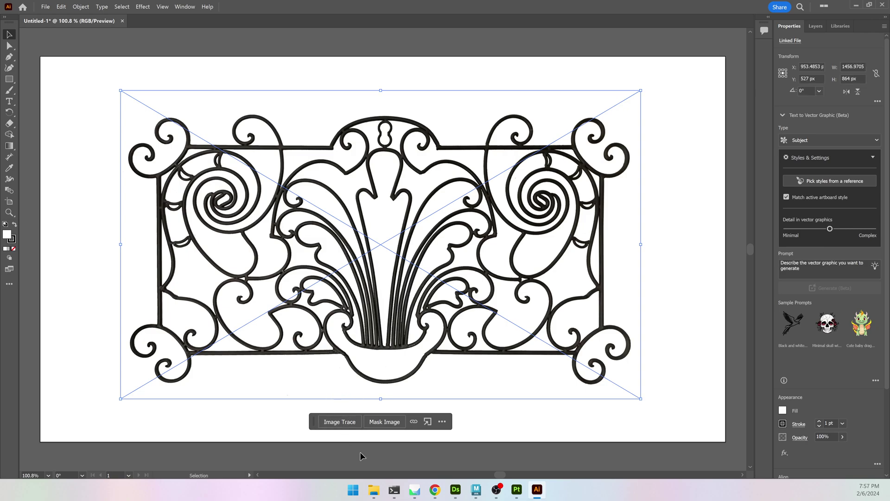
- Bring up the Image Trace settings for the fence image and move them away from the middle of the artwork
left_click(179, 6)
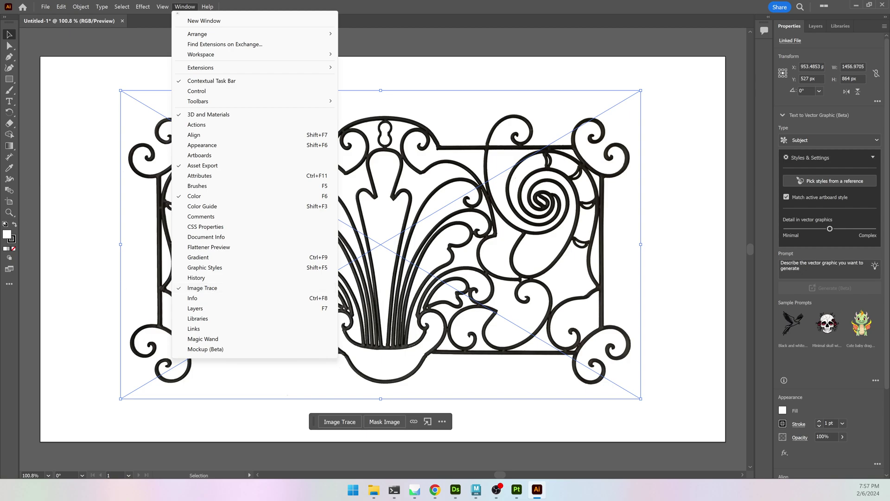
key("Escape")
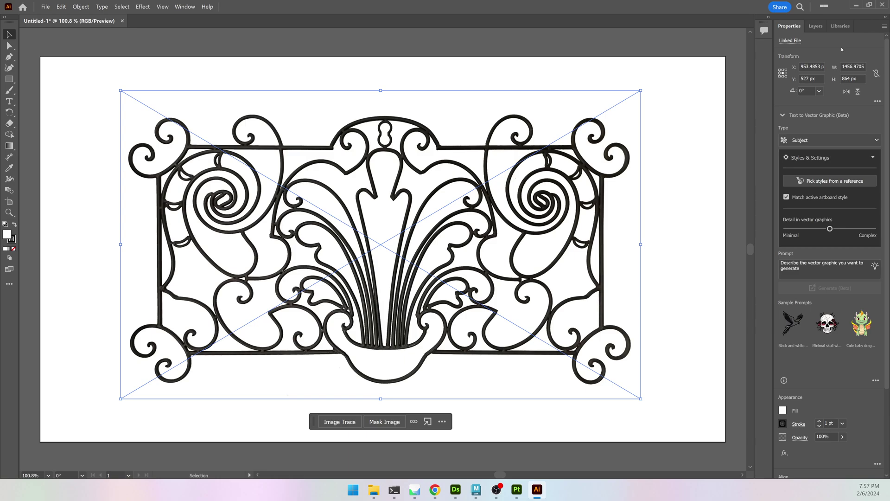
left_click(184, 7)
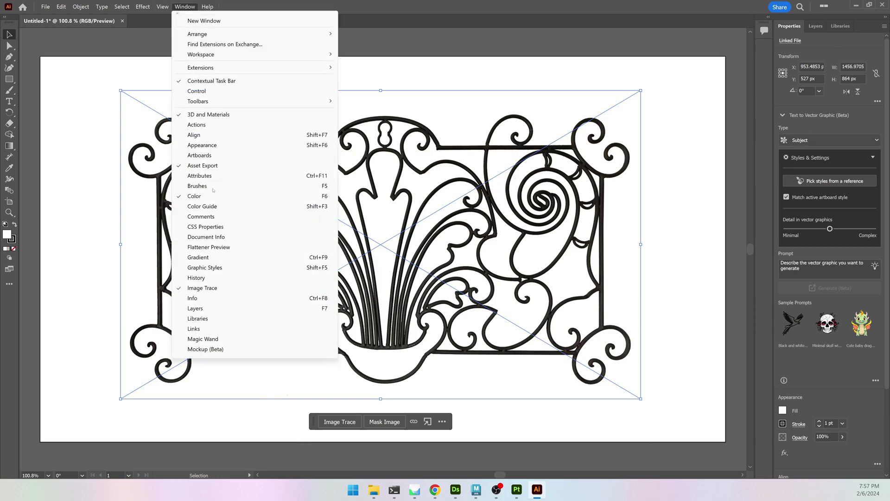
left_click(209, 288)
left_click(185, 7)
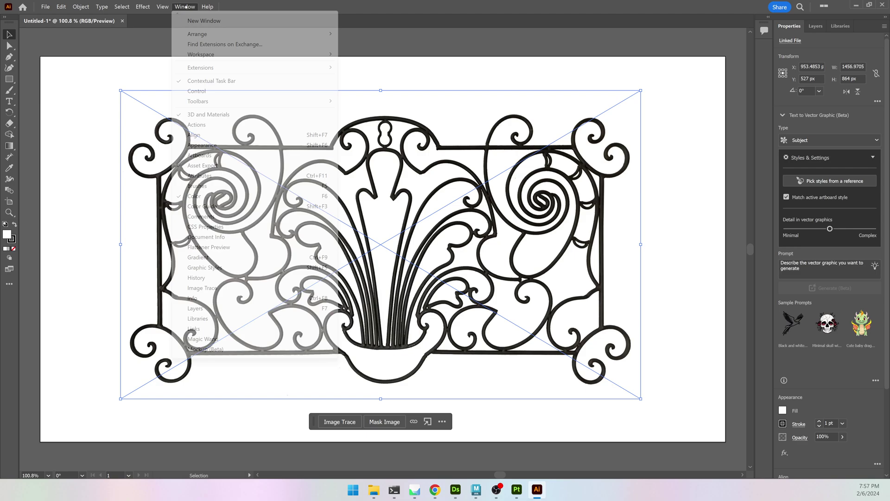
left_click(217, 288)
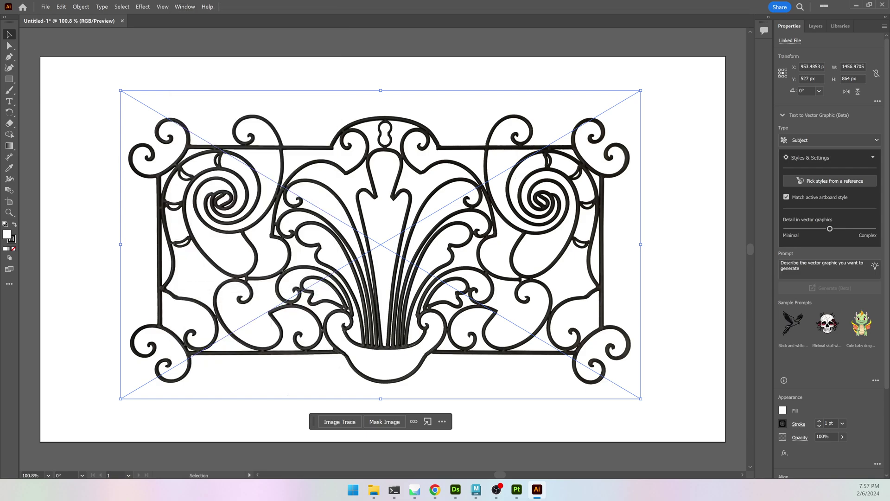
left_click_drag(410, 137, 684, 49)
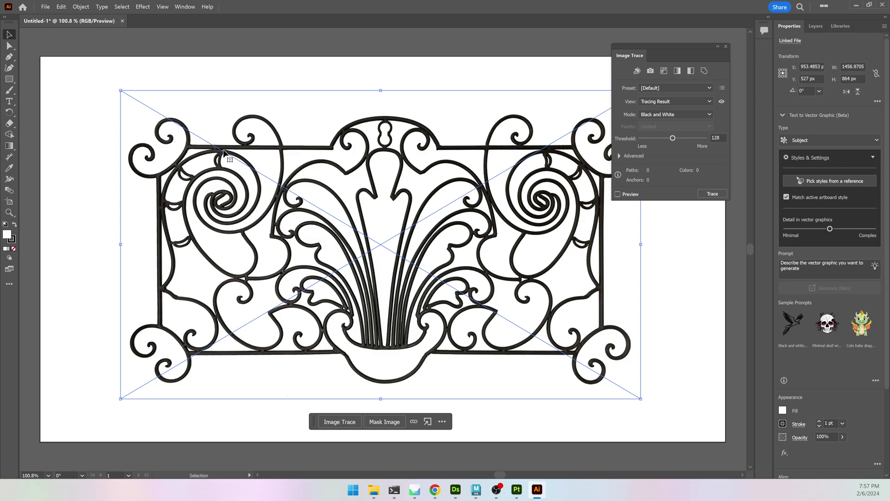
- Trace the fence image in Black and White mode with Ignore Color enabled
left_click(619, 156)
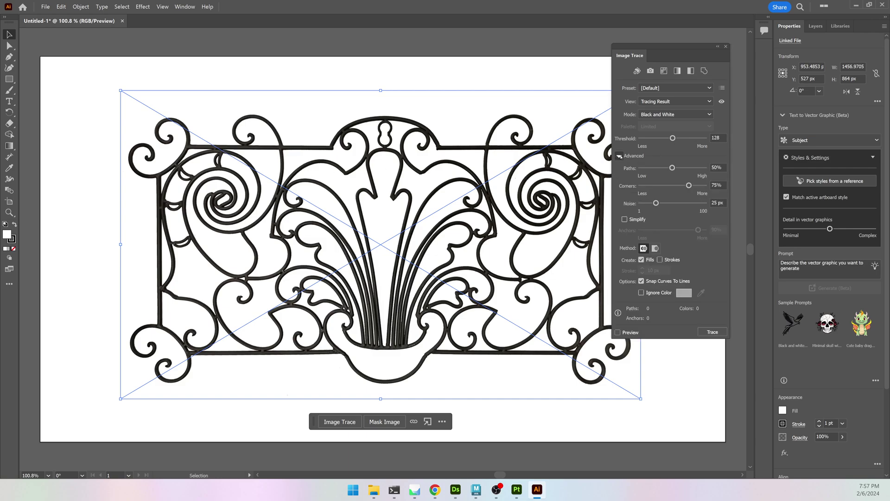
left_click(641, 293)
left_click(712, 332)
- Examine the traced fence outline up close for edge quality, and close the Image Trace settings
key("z")
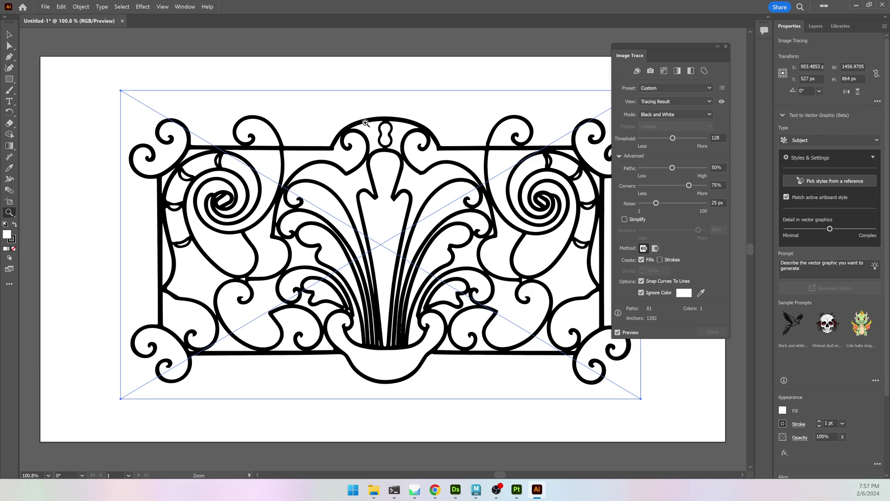
left_click(383, 127)
left_click_drag(383, 127, 694, 169)
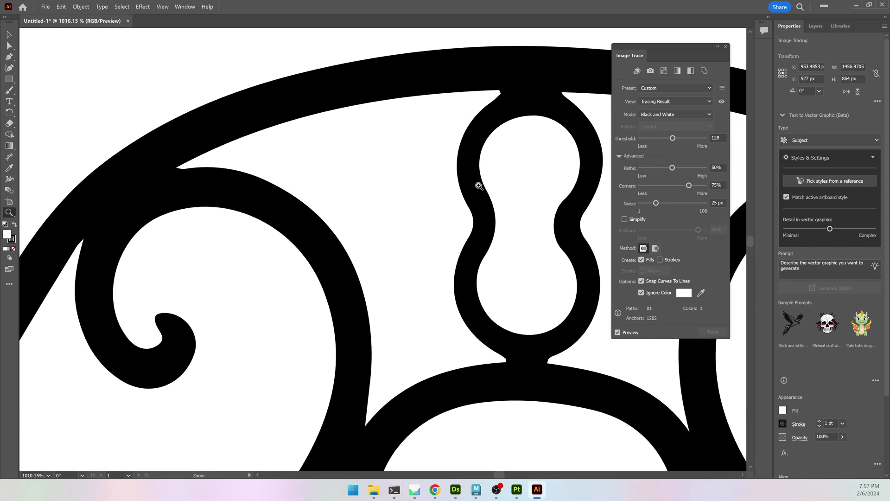
key("space")
left_click_drag(474, 304, 340, 17)
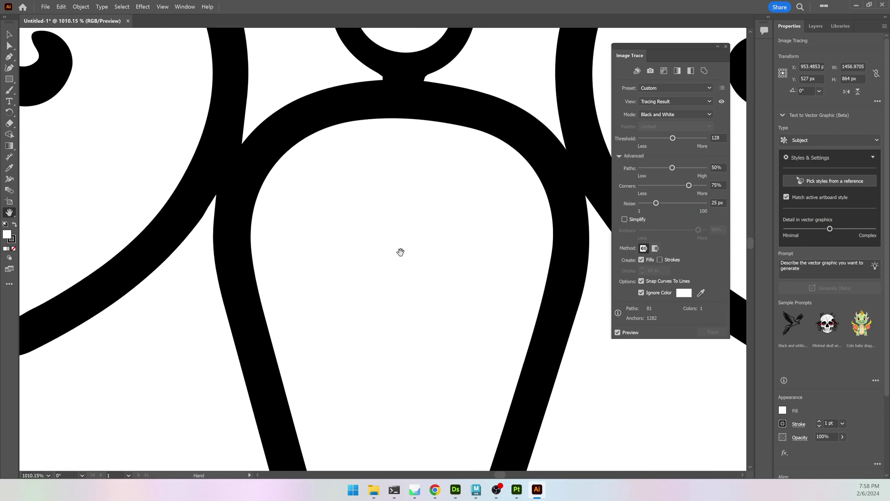
left_click_drag(401, 260, 344, 93)
left_click_drag(361, 272, 373, 59)
left_click_drag(310, 263, 423, 18)
key("z")
left_click_drag(435, 179, 139, 180)
key("space")
left_click_drag(360, 157, 354, 173)
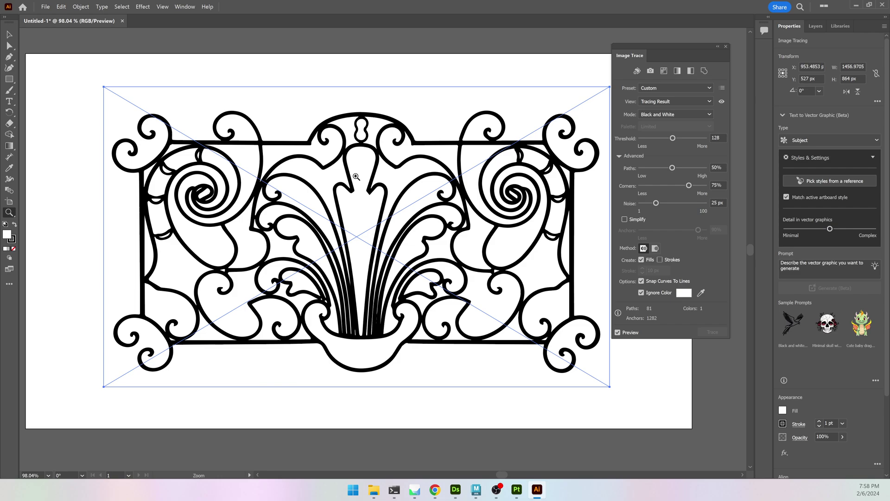
key("v")
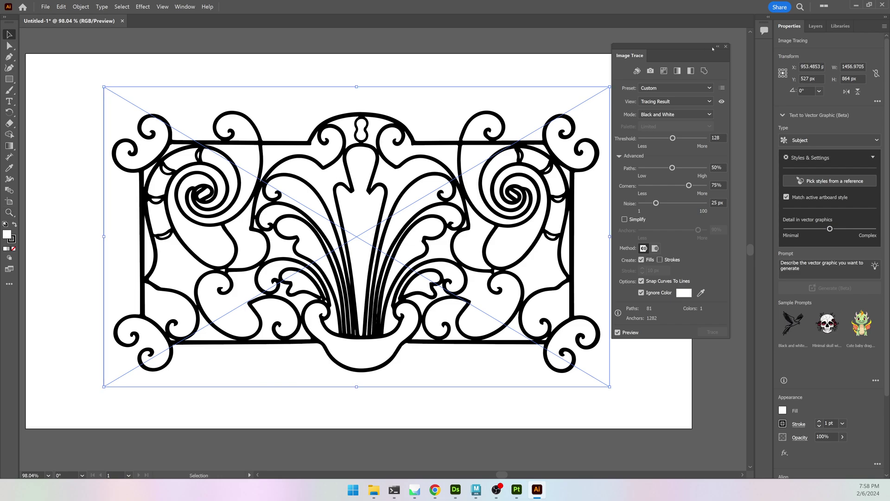
left_click(726, 47)
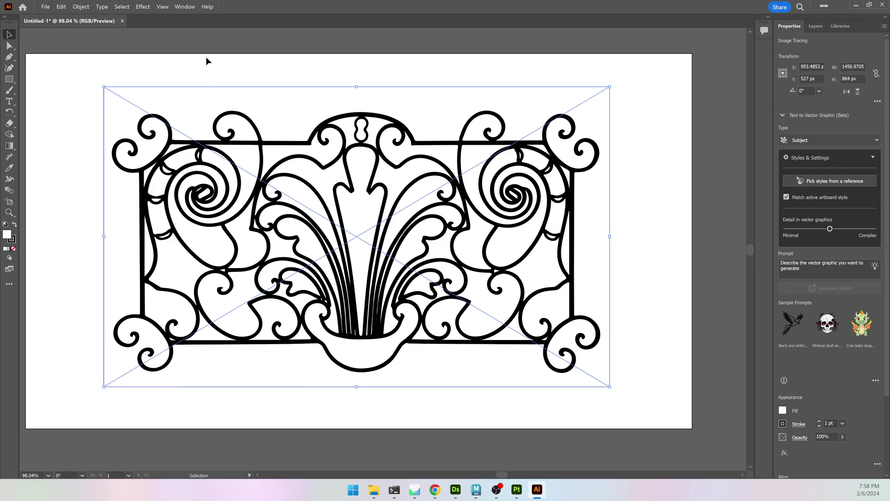
- Extrude the traced fence in 3D and freely rotate it to about X 4°, Y -25°, Z 2°
left_click(185, 6)
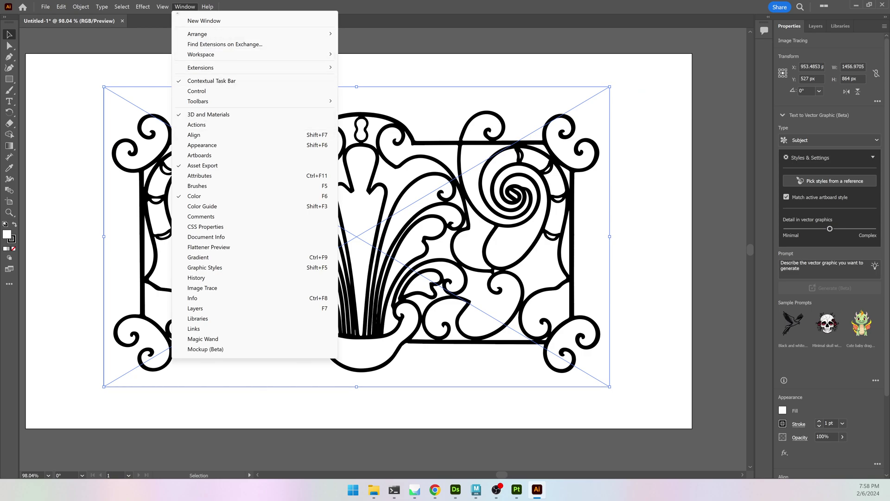
left_click(208, 114)
left_click_drag(565, 77, 708, 41)
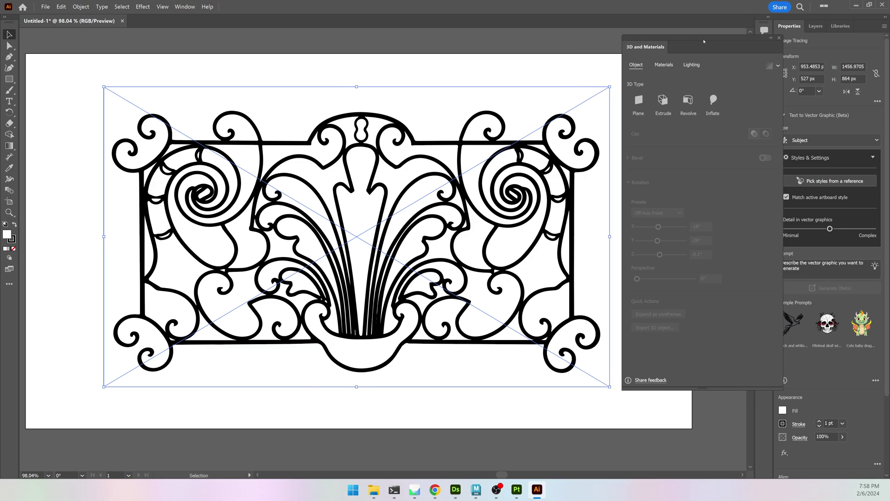
left_click(659, 110)
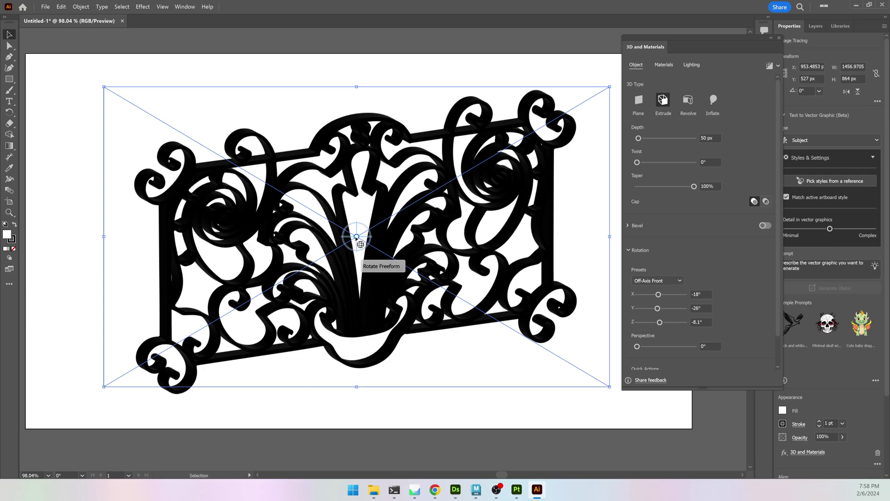
mouse_move(353, 238)
left_mouse_down()
mouse_move(365, 235)
mouse_move(335, 228)
mouse_move(356, 231)
left_mouse_up()
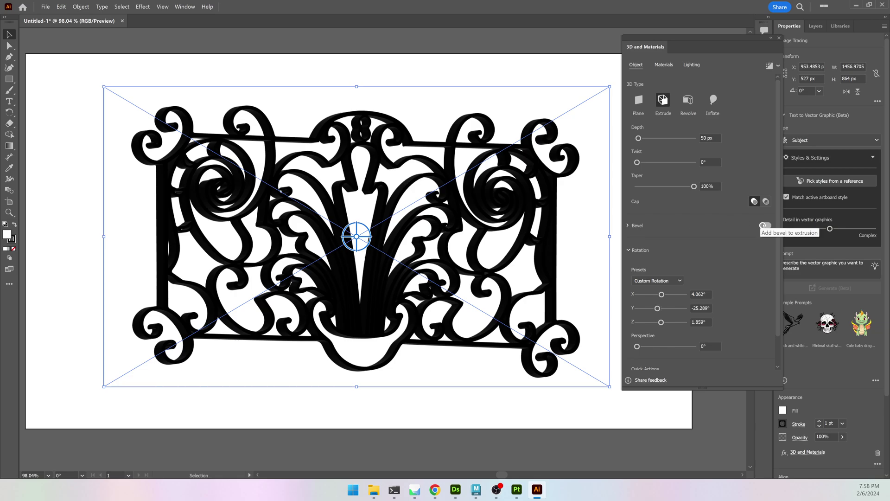
- Try a Classic bevel on the extruded fence and check its upper ornament up close
left_click(764, 225)
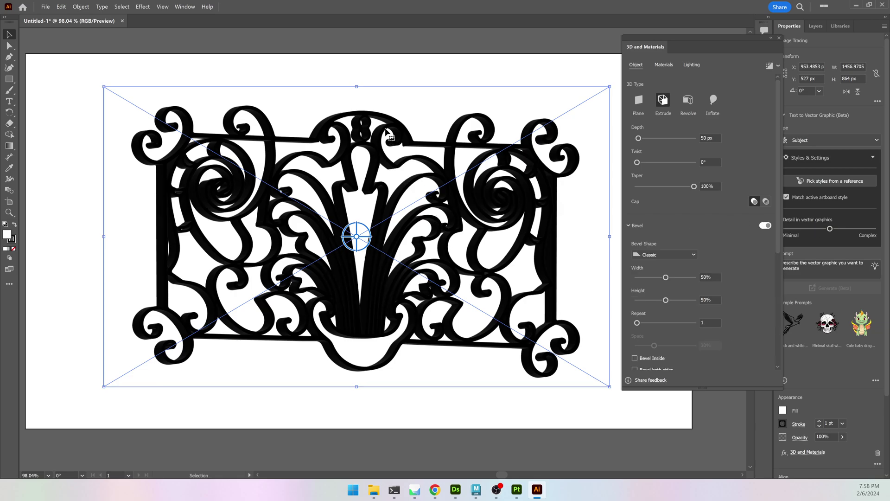
key("z")
left_click_drag(361, 120, 533, 151)
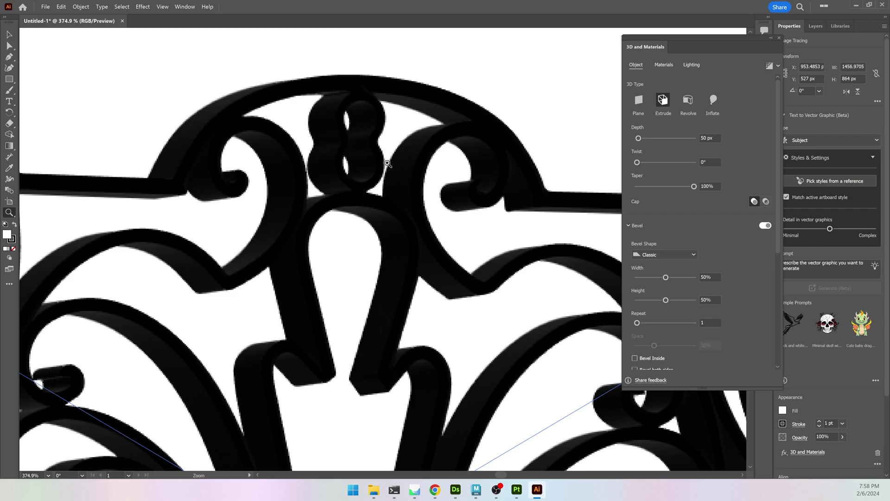
left_click_drag(388, 164, 333, 237)
left_click(761, 225)
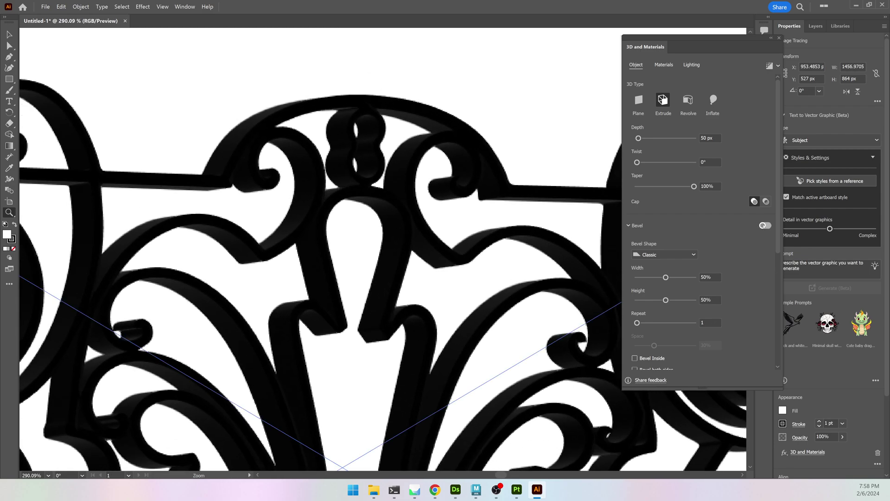
key("v")
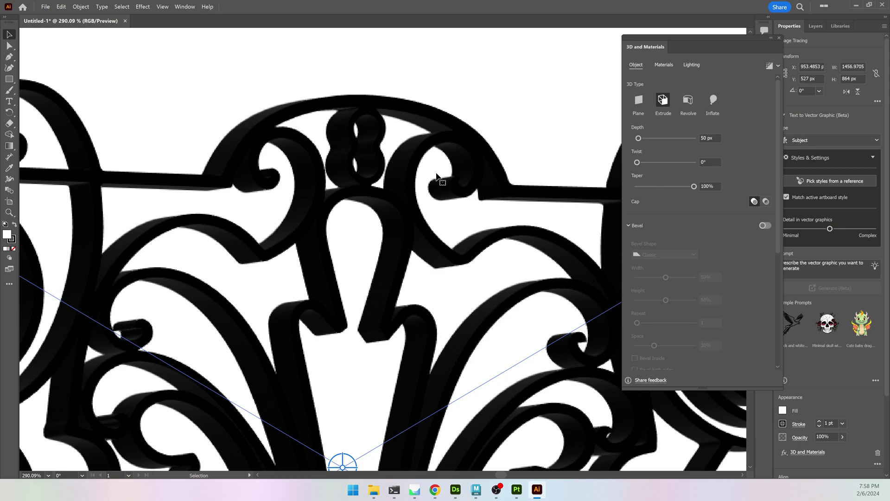
- Enable the bevel on the extruded fence with the Round bevel shape and check its central ornament up close
scroll(431, 195, "down", 1)
key("z")
left_click_drag(424, 188, 320, 182)
left_click(321, 182, "alt")
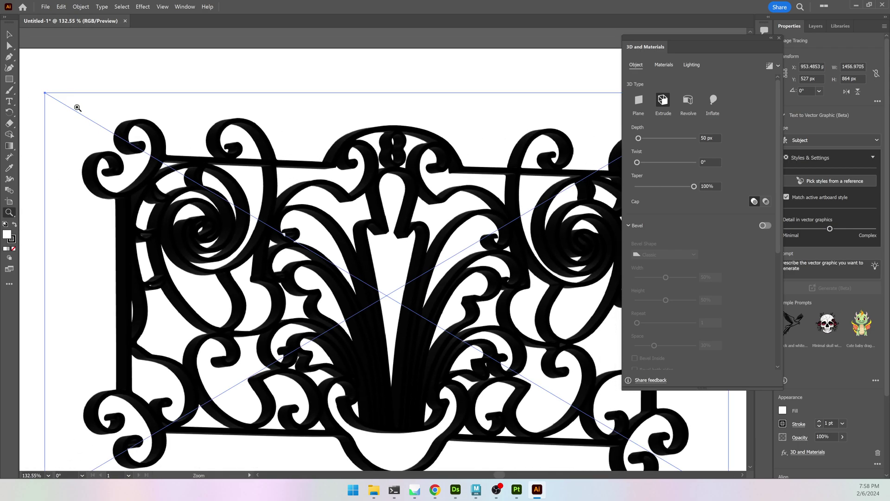
left_click(9, 34)
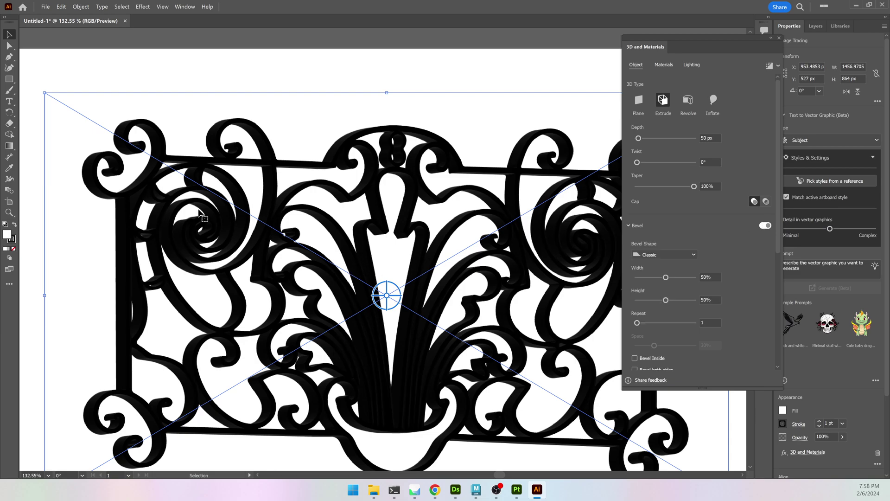
key("alt+Tab")
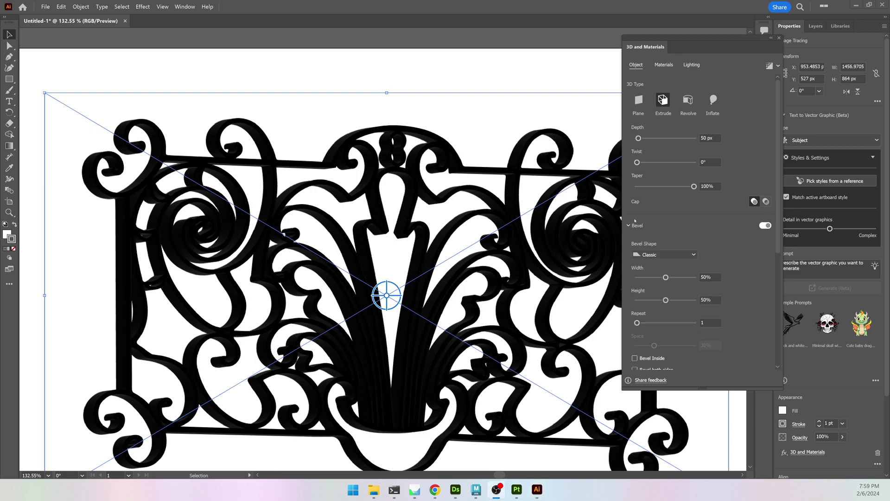
left_click(662, 257)
left_click(666, 277)
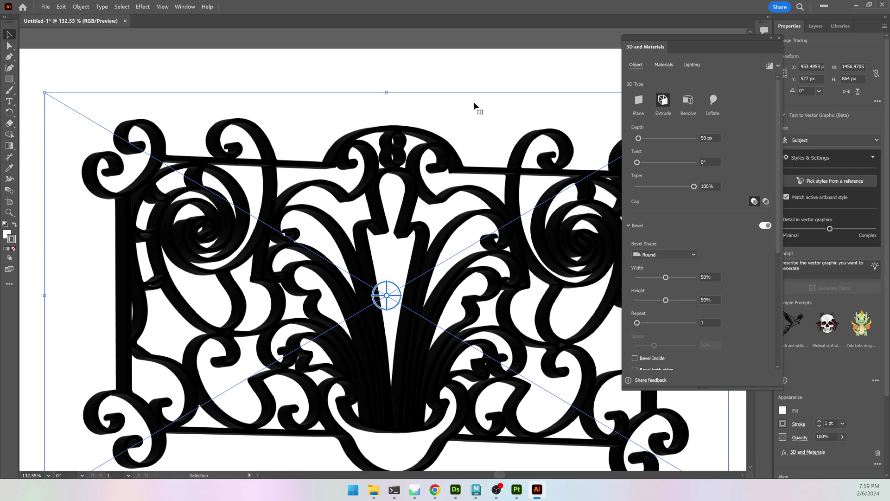
key("z")
left_click_drag(436, 185, 485, 221)
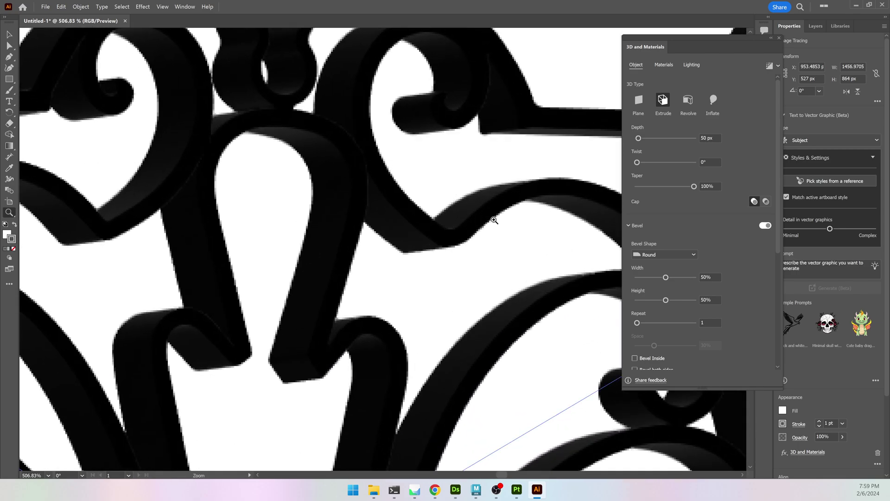
- Try the Classic and Convex bevel shapes on the fence, and return the bevel shape to Round
left_click(638, 255)
left_click(636, 264)
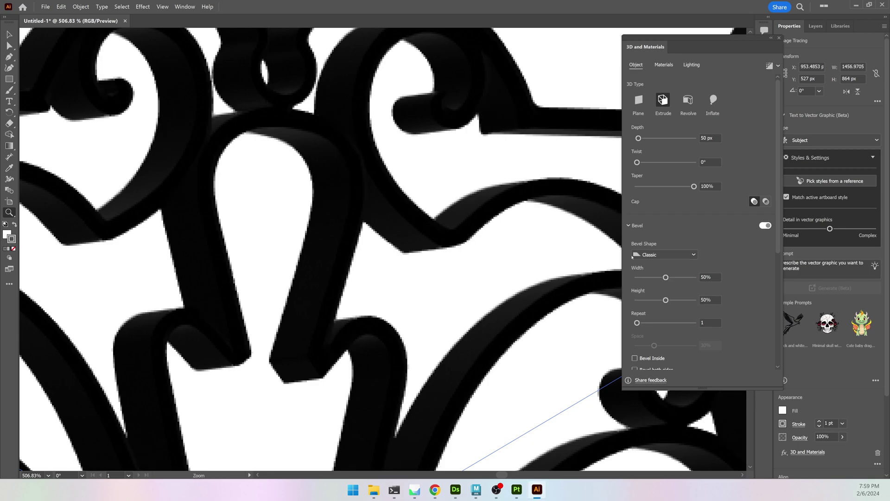
left_click(664, 255)
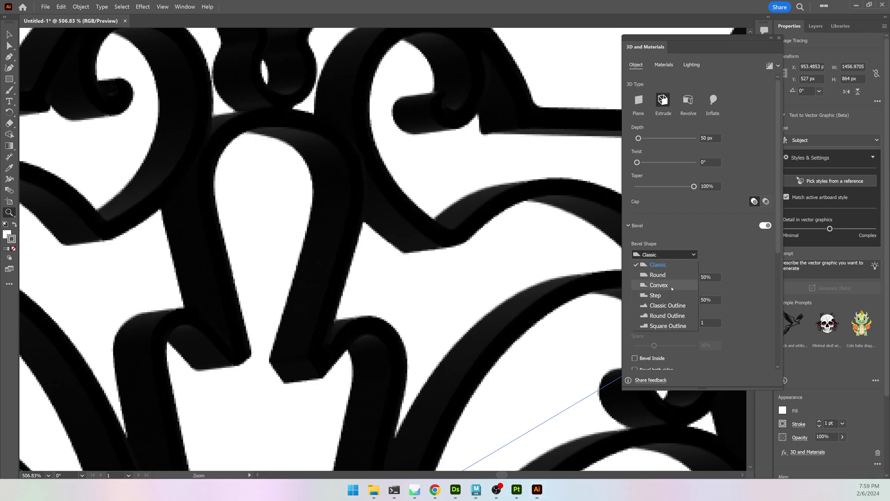
left_click(672, 287)
left_click(663, 255)
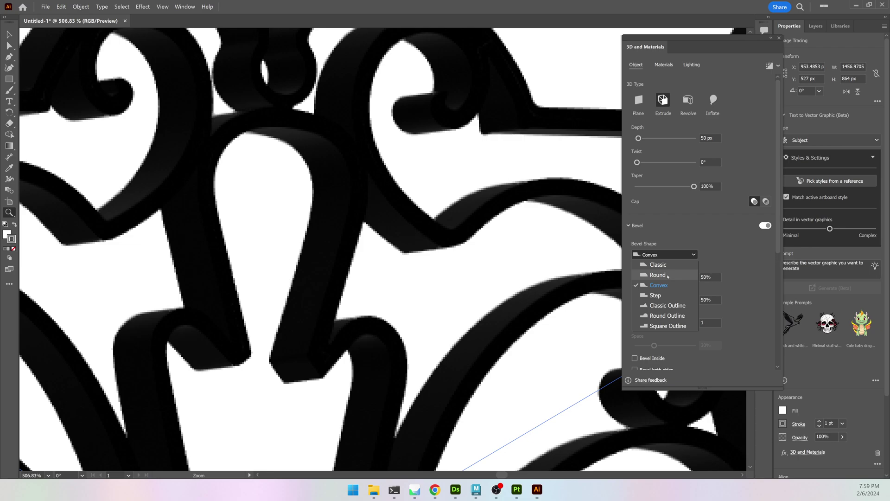
left_click(649, 276)
key("ctrl+0")
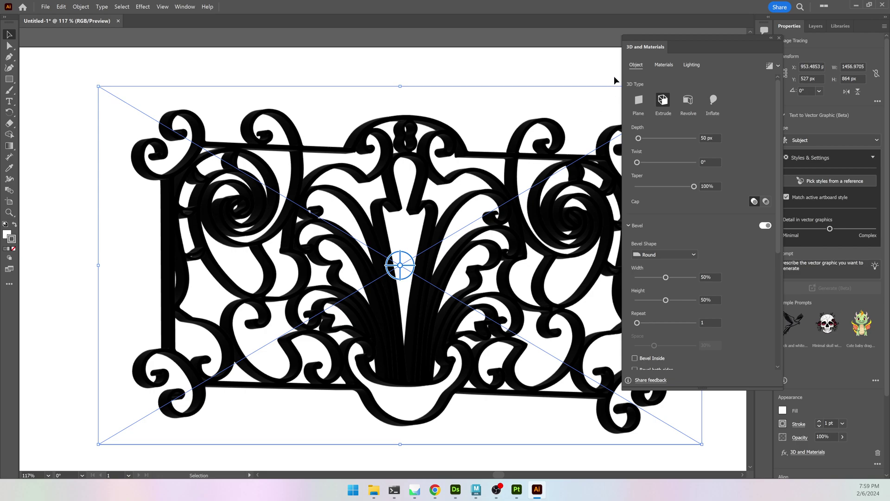
- Set up the fence for 3D object export as OBJ only, removing the USDA format, and add the selection as another export asset
scroll(737, 262, "down", 5)
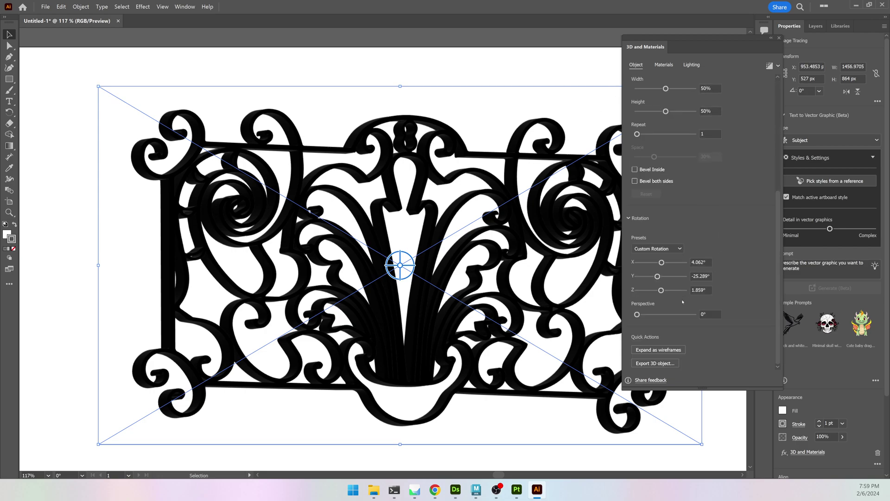
left_click(653, 366)
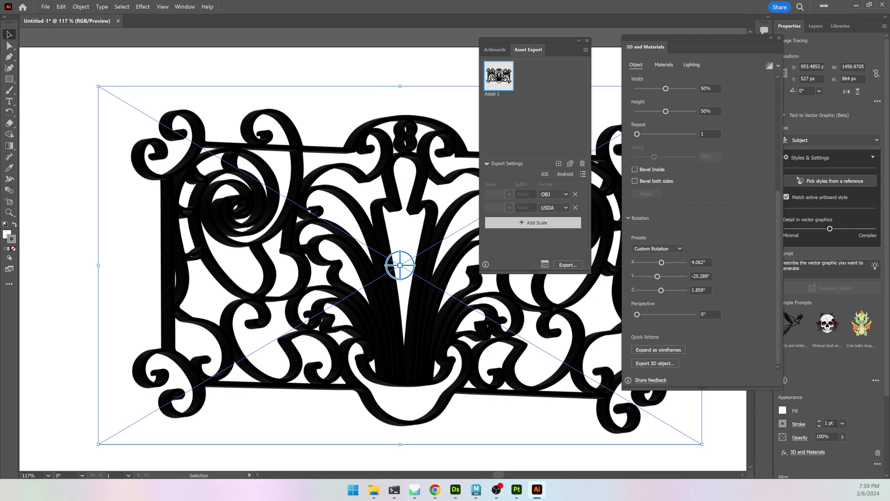
left_click(575, 207)
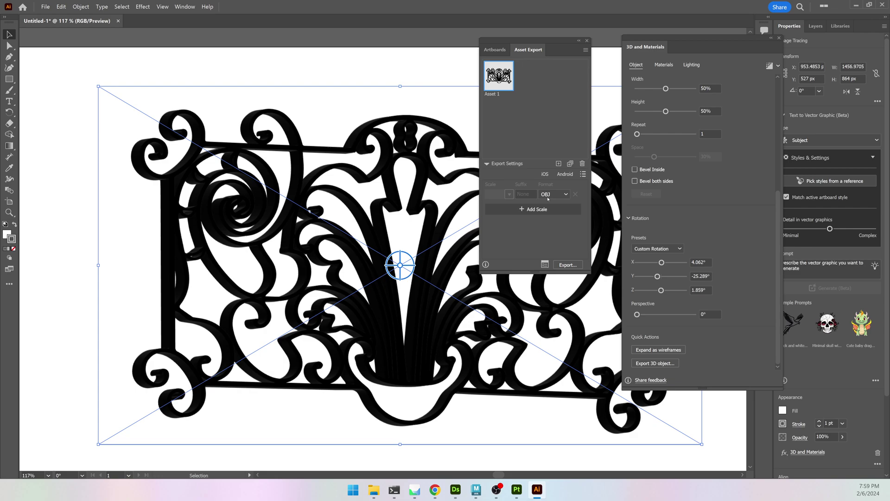
left_click(563, 195)
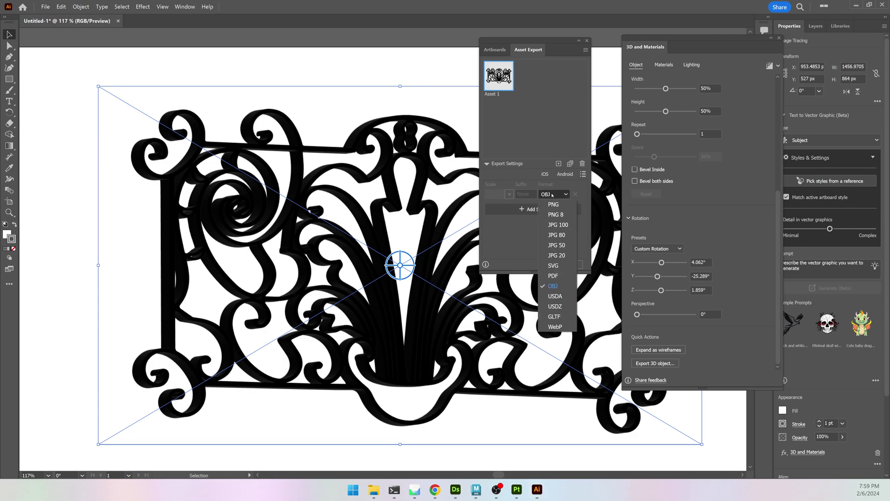
left_click(558, 286)
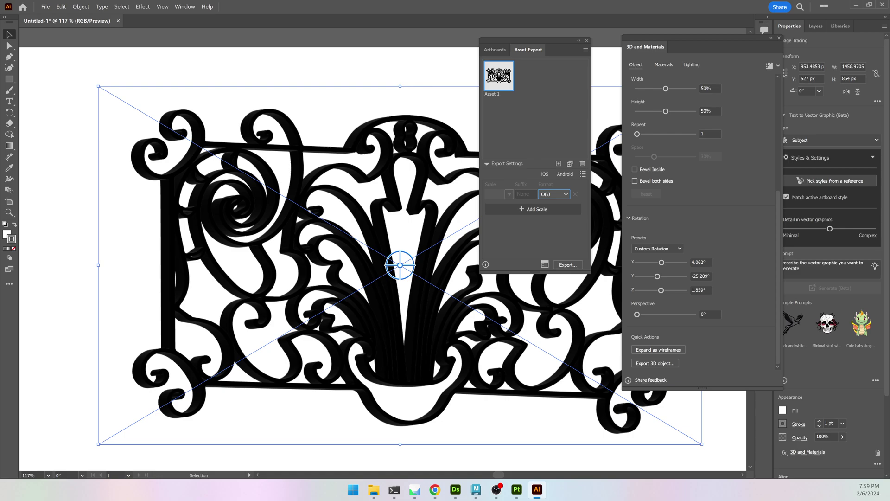
left_click(559, 163)
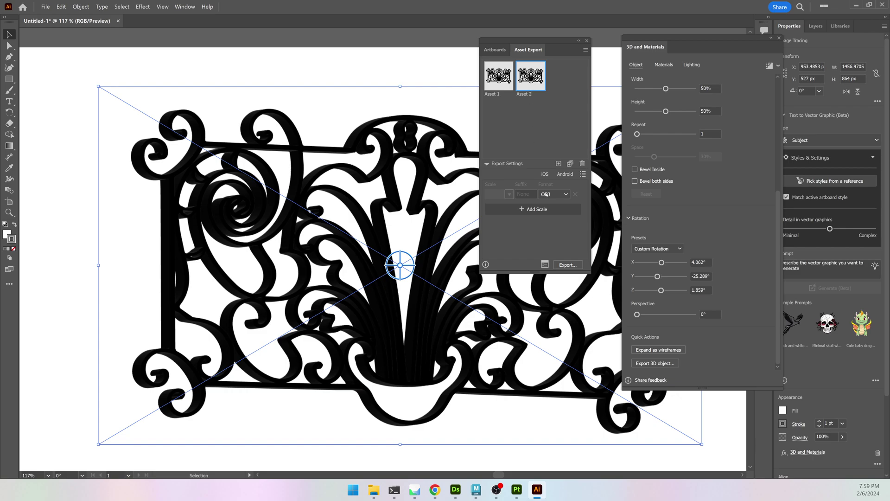
- Export the fence asset as OBJ into a new Desktop folder named "fence demo"
left_click(568, 267)
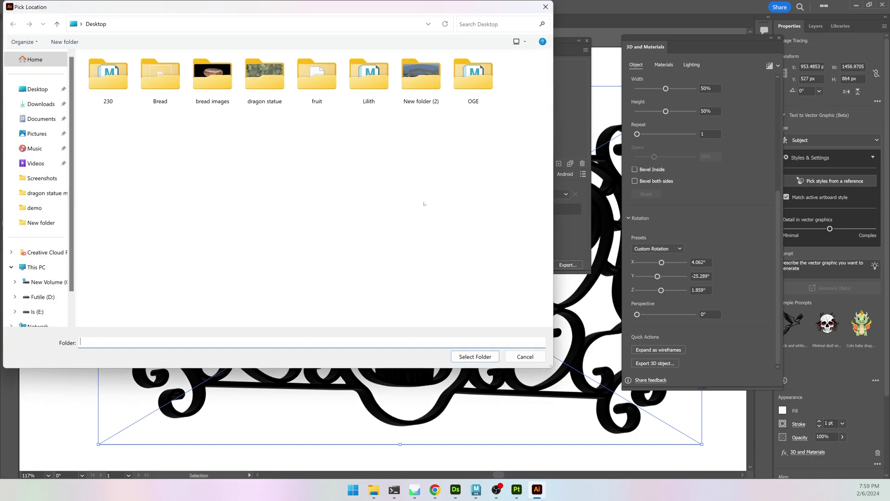
right_click(156, 129)
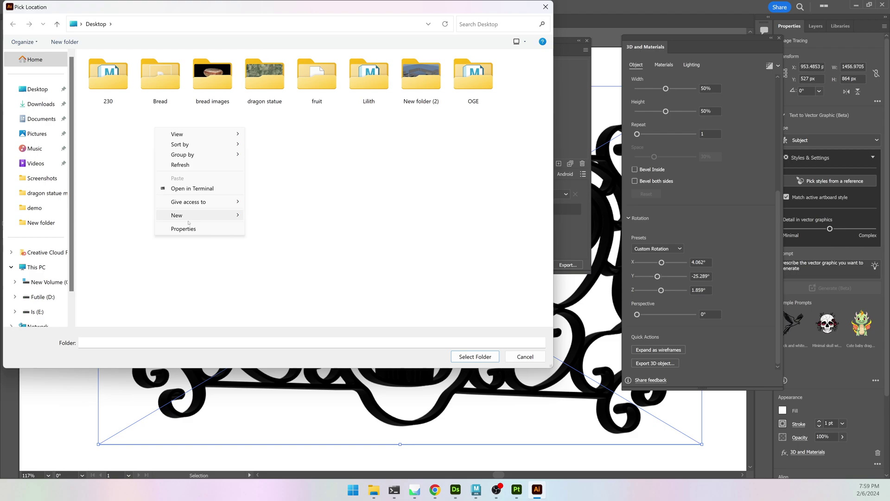
mouse_move(204, 215)
left_click(287, 218)
type("fence demo")
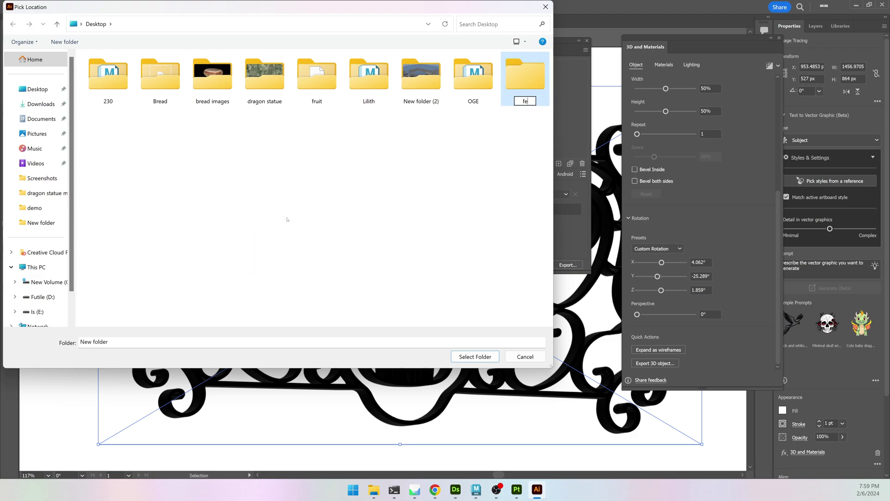
key("Return")
key("Return")
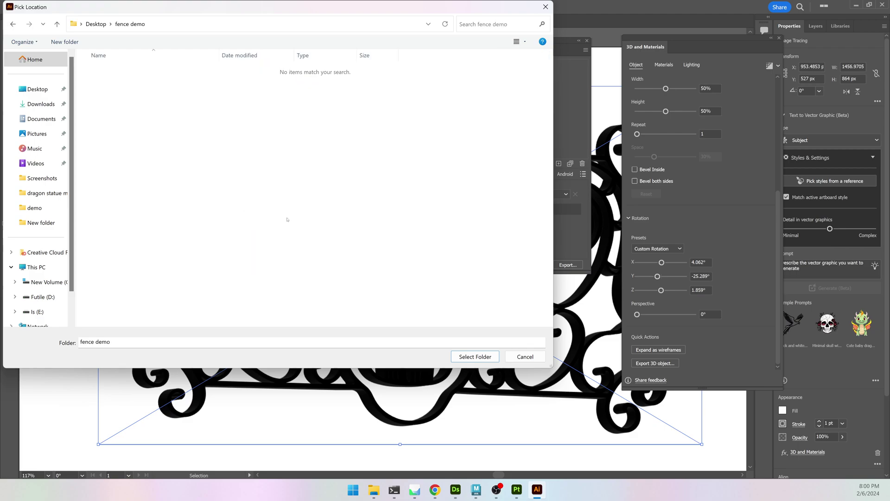
left_click(456, 356)
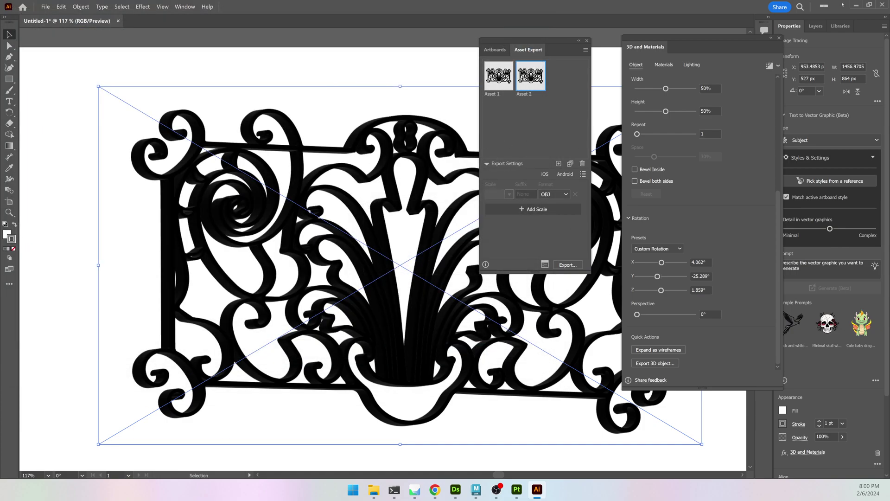
- Open the OBJ subfolder of the exported "fence demo" folder and delete the Asset 2 MTL file
left_click(860, 6)
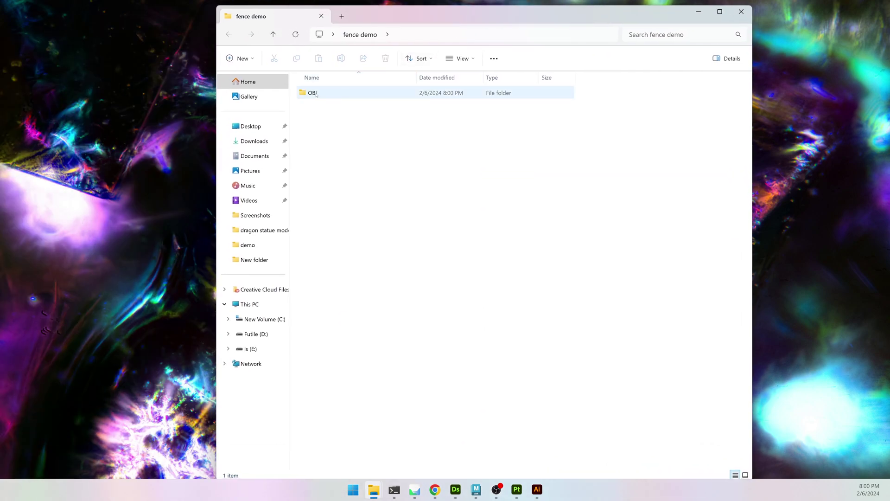
double_click(313, 93)
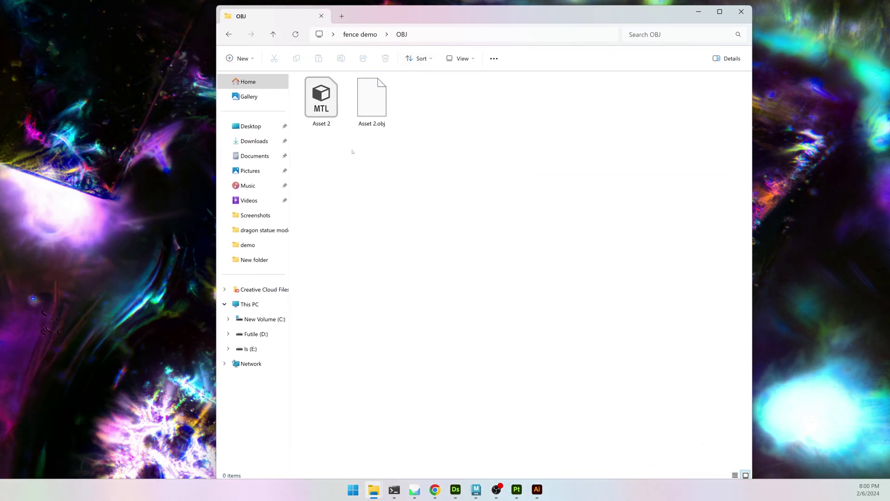
left_click(321, 100)
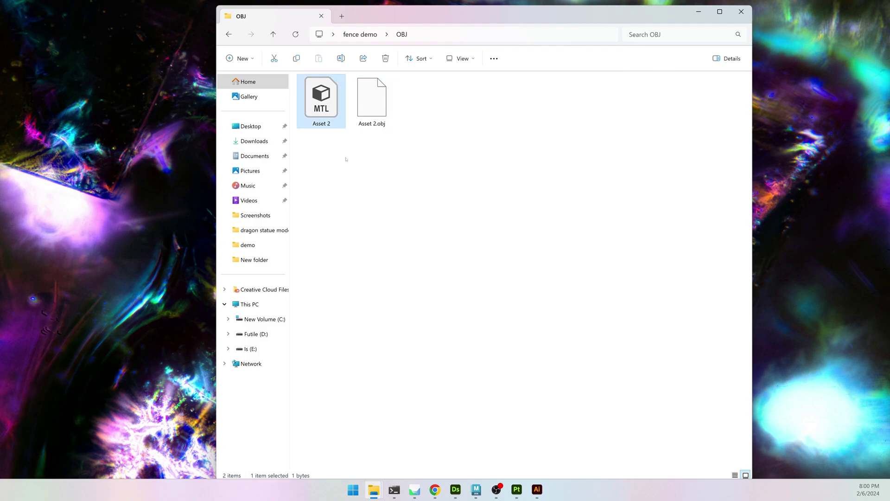
key("Delete")
left_click_drag(392, 19, 255, 69)
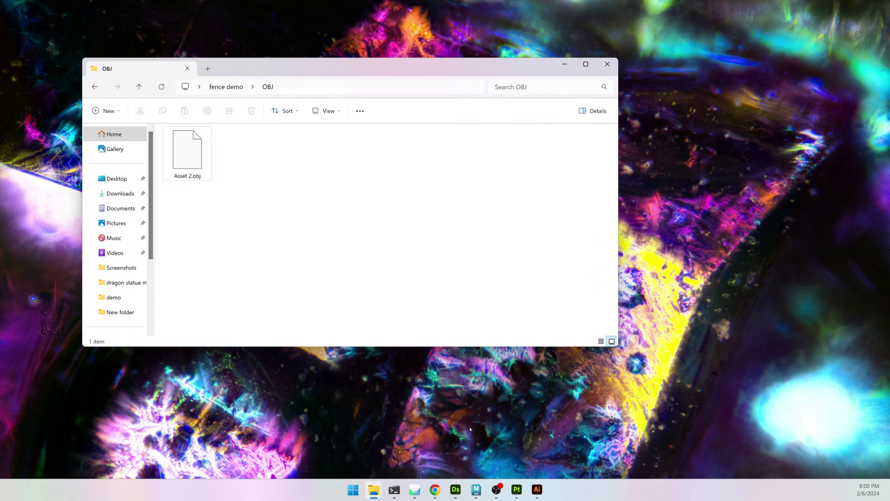
- Switch to Maya and replace the open bread scene with a new empty scene
left_click(476, 490)
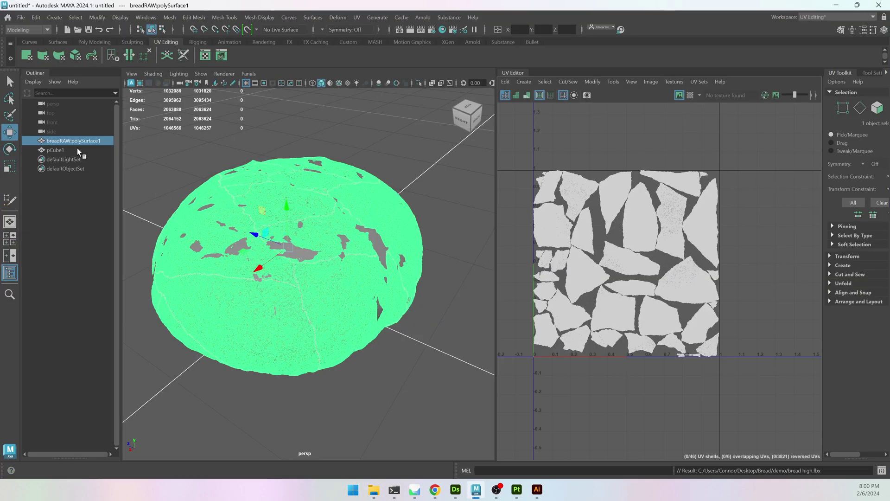
key("ctrl+n")
left_click(437, 249)
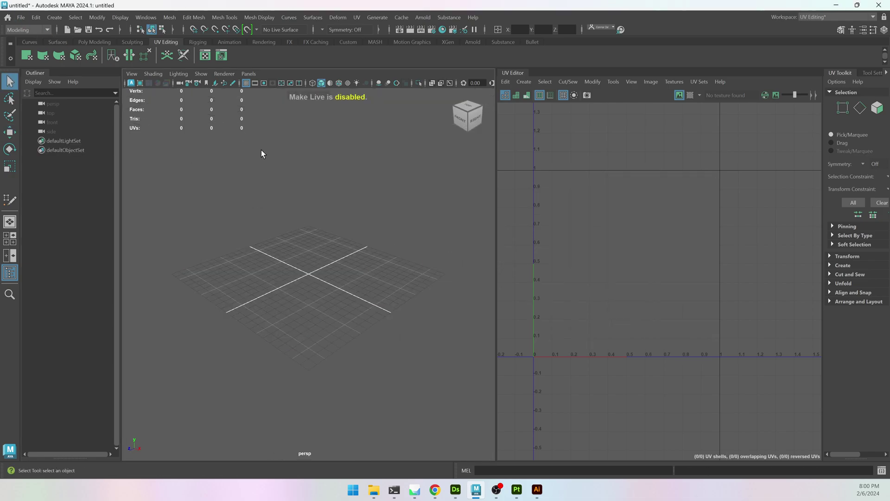
- Import Asset 2.obj from the OBJ subfolder of the Desktop's "fence demo" folder into the scene
left_click(21, 17)
left_click(46, 121)
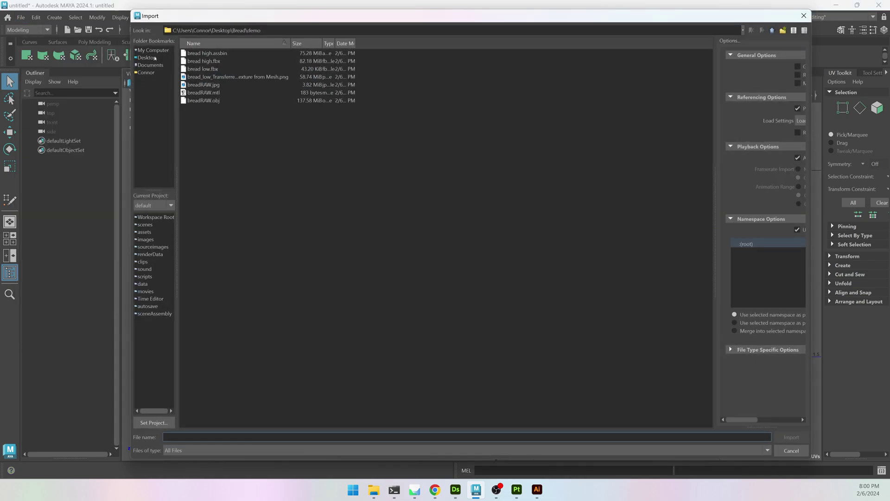
left_click(146, 58)
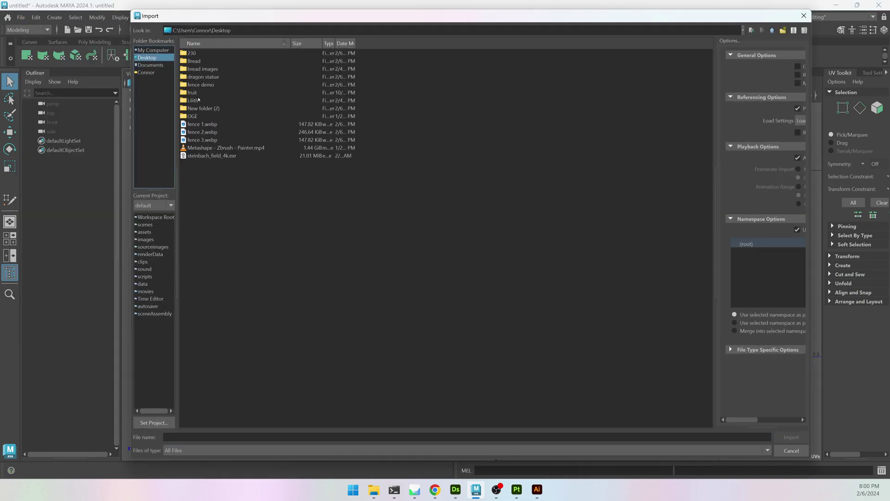
double_click(201, 85)
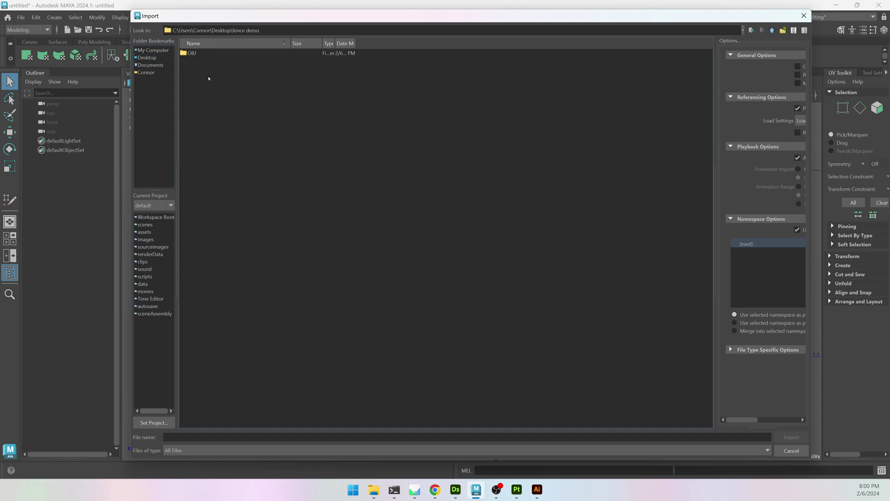
double_click(195, 53)
double_click(200, 53)
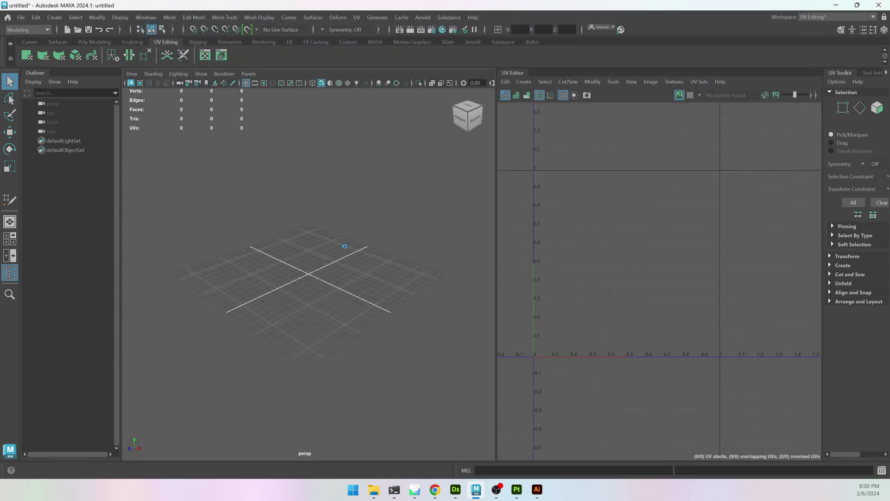
- Select the imported fence mesh and examine its beveled edges, wireframe topology and UV layout from several angles
left_click_drag(330, 259, 306, 250, "alt")
right_click_drag(306, 250, 417, 260, "alt")
left_click_drag(417, 259, 369, 264, "alt")
right_click_drag(370, 264, 279, 253, "alt")
scroll(278, 252, "down", 3)
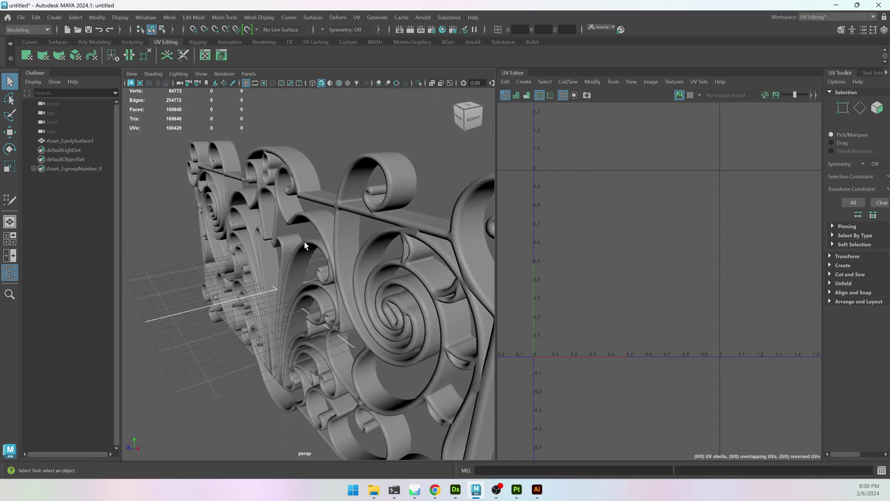
left_click(345, 233)
left_click_drag(346, 233, 324, 232, "alt")
scroll(325, 232, "up", 5)
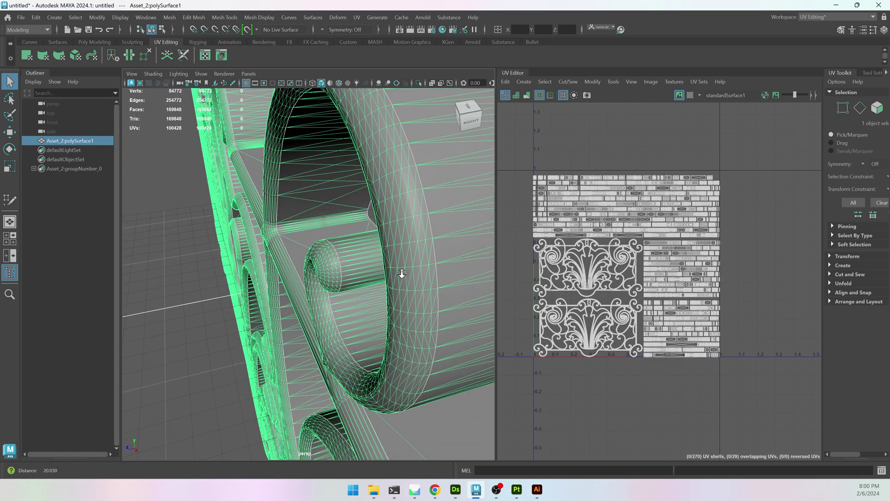
right_click_drag(295, 212, 208, 212, "alt")
left_click_drag(209, 212, 321, 212, "alt")
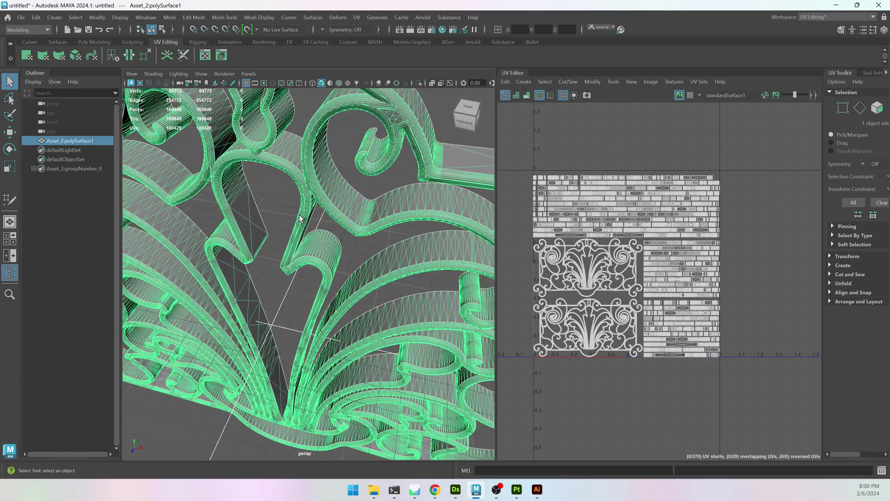
right_click_drag(319, 217, 264, 218, "alt")
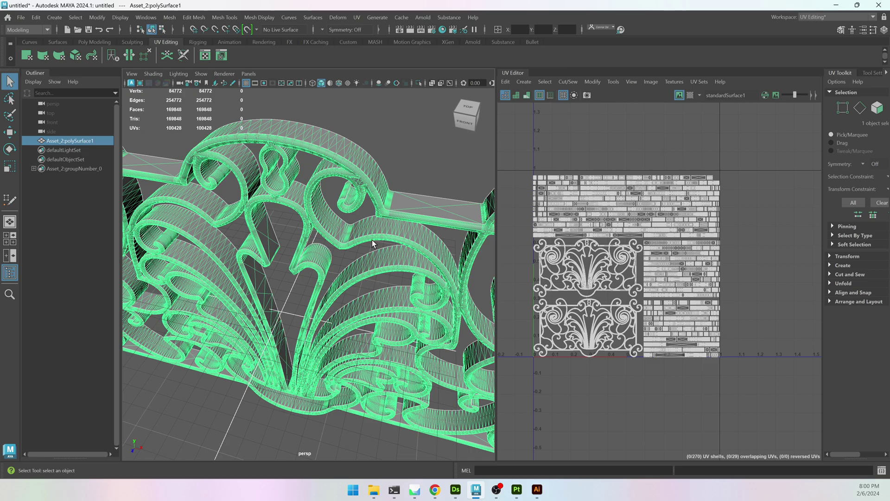
scroll(372, 243, "up", 3)
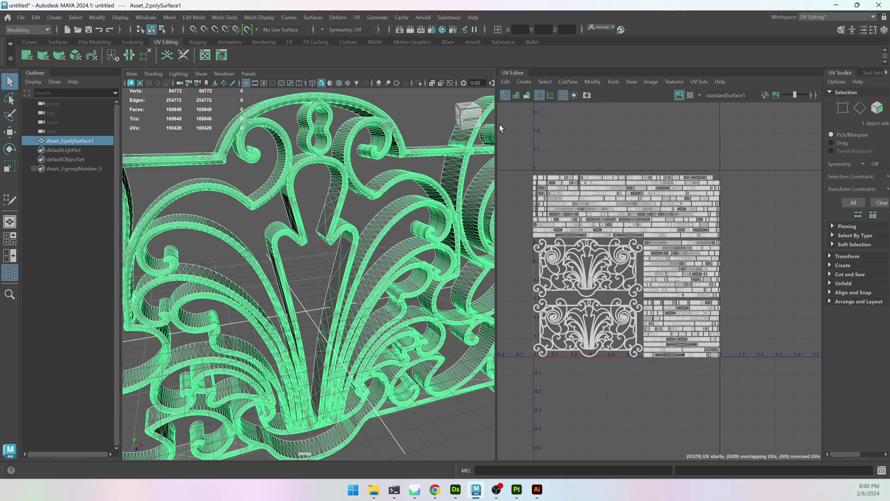
- Deselect the fence and create a polygon plane with 1 width subdivision and 1 height subdivision
scroll(190, 155, "down", 5)
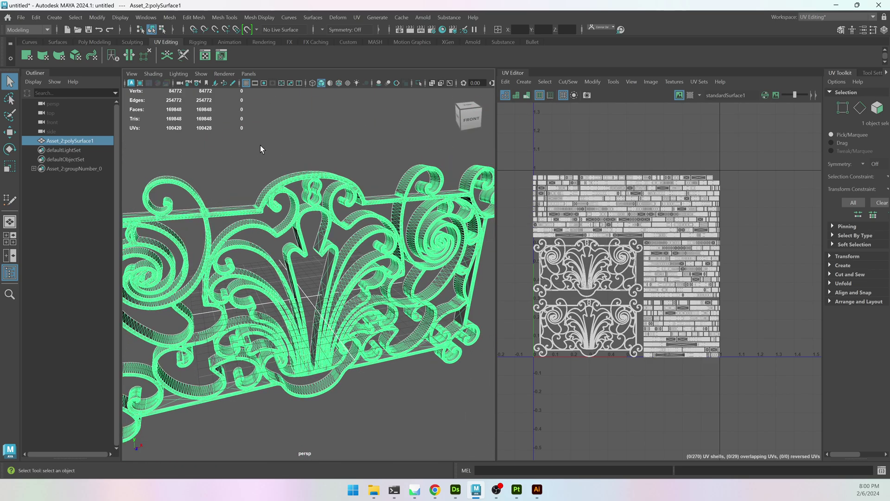
scroll(241, 162, "down", 3)
left_click(166, 225)
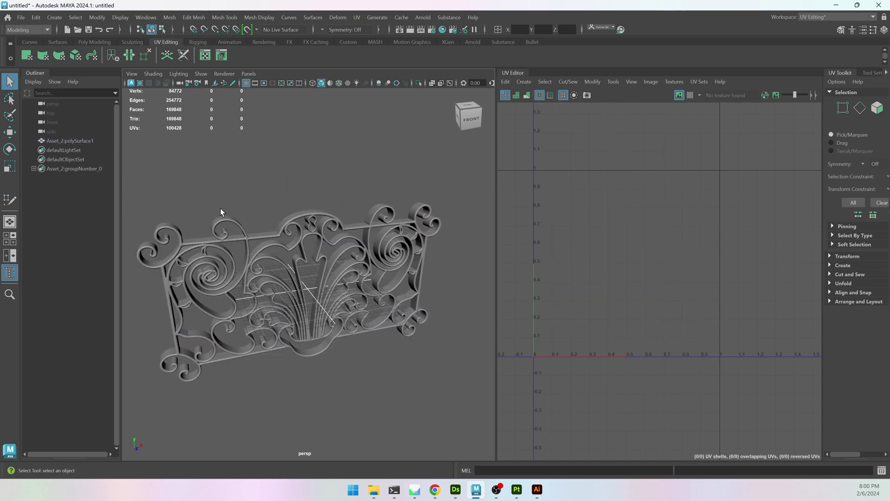
middle_click_drag(238, 235, 263, 221, "alt")
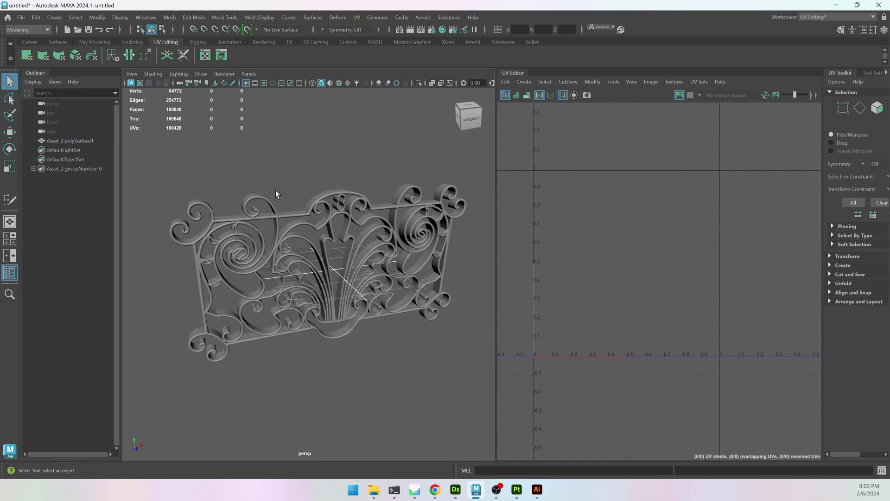
right_click_drag(280, 144, 230, 125, "shift")
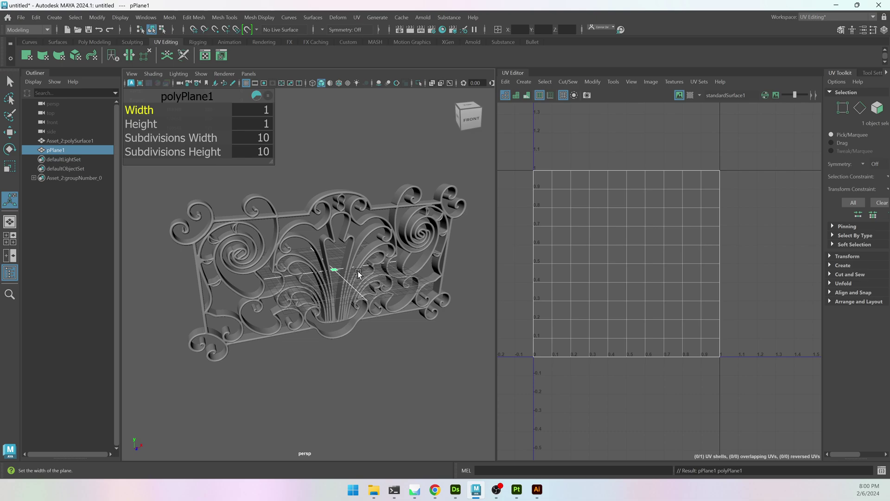
left_click(260, 139)
type("1")
key("Tab")
type("1")
key("Return")
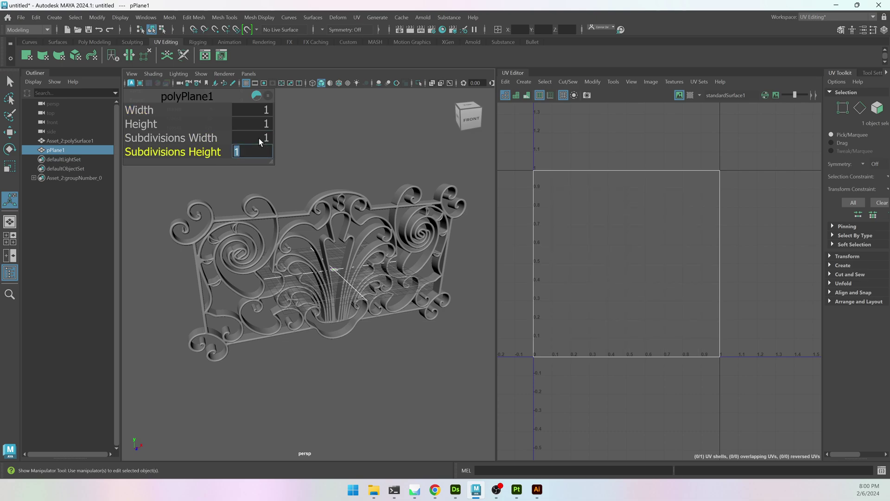
- Rotate the plane 90° about X so it stands upright, parallel to the fence
left_click_drag(291, 222, 346, 259, "alt")
key("w")
key("e")
right_click_drag(331, 280, 485, 320, "alt")
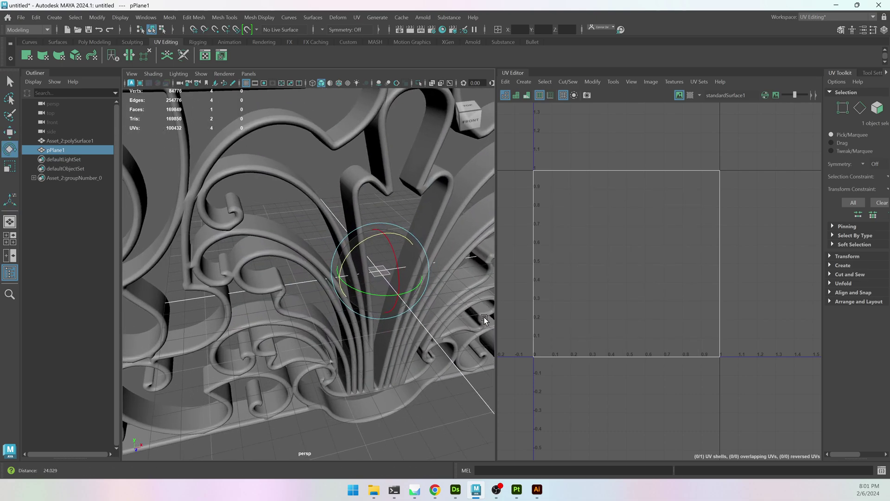
left_click_drag(394, 251, 410, 270)
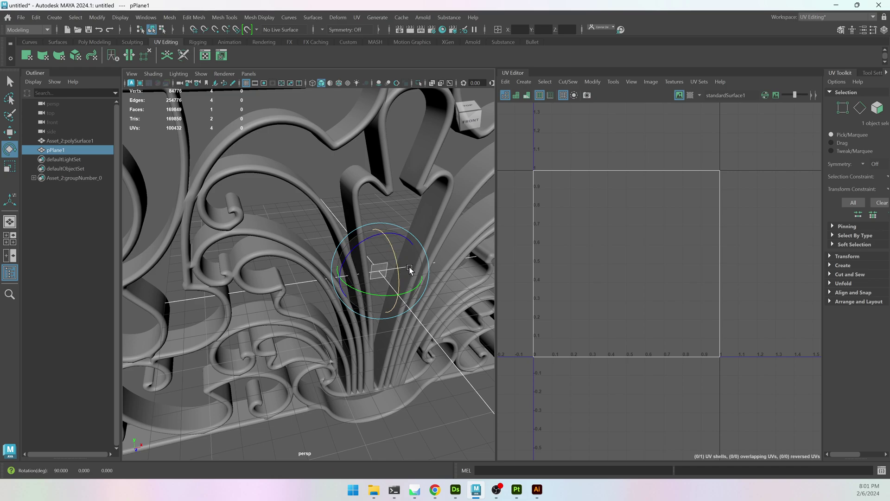
- Scale the upright plane into a wide rectangle that closely frames the whole fence outline in the front view
scroll(410, 270, "down", 5)
key("r")
left_click_drag(339, 272, 482, 237)
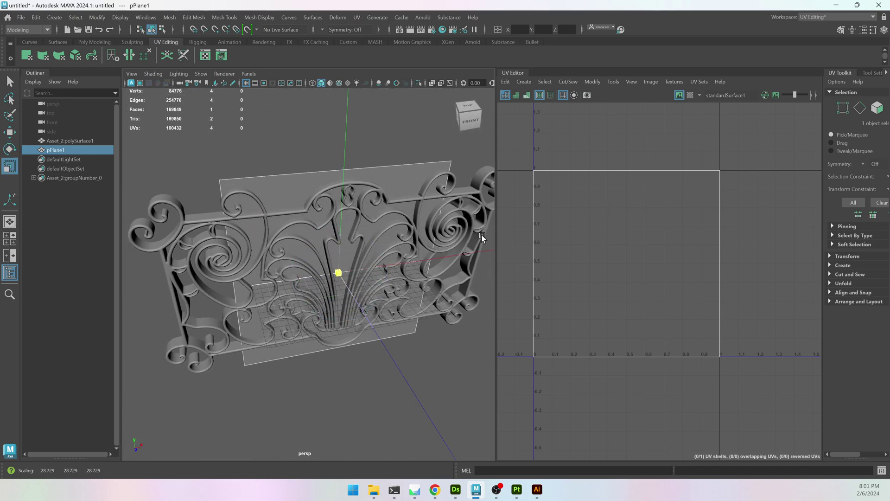
scroll(412, 267, "down", 2)
left_click_drag(373, 267, 415, 269)
key("space")
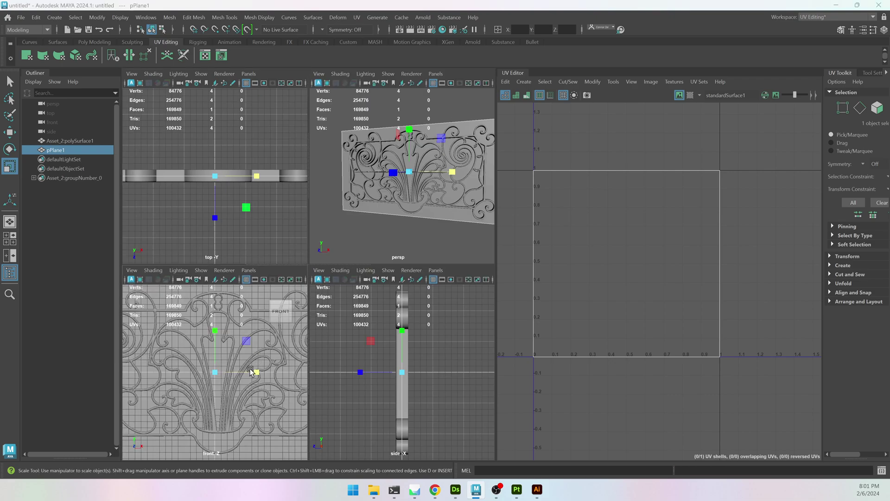
key("space")
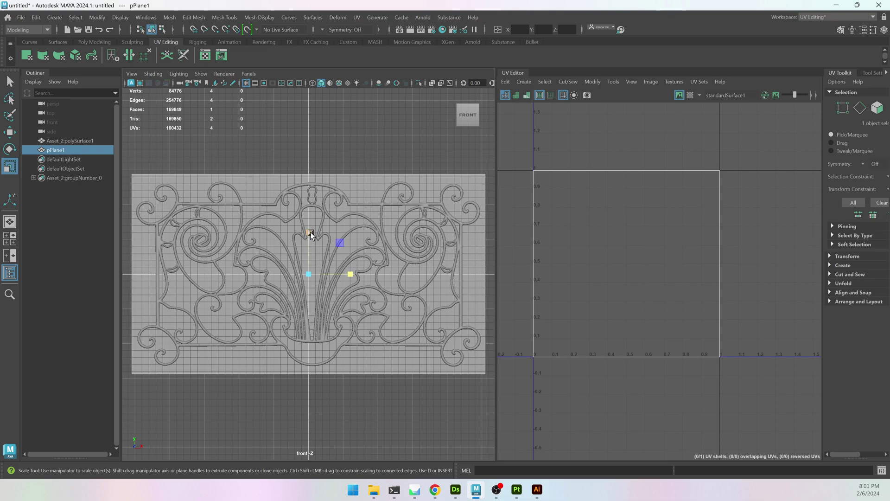
left_click_drag(311, 233, 309, 233)
- Unfold and lay out the plane's UV shell to match its rectangular proportions, and return to object mode
right_click_drag(641, 231, 615, 217)
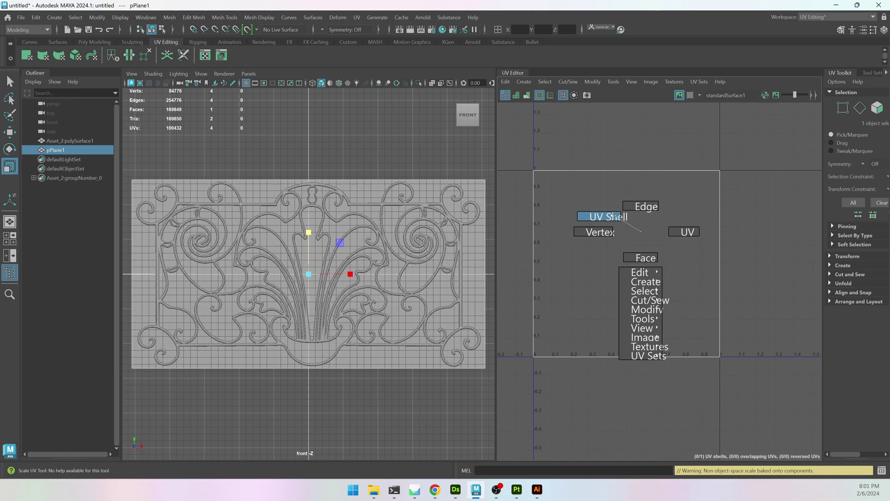
left_click(611, 268)
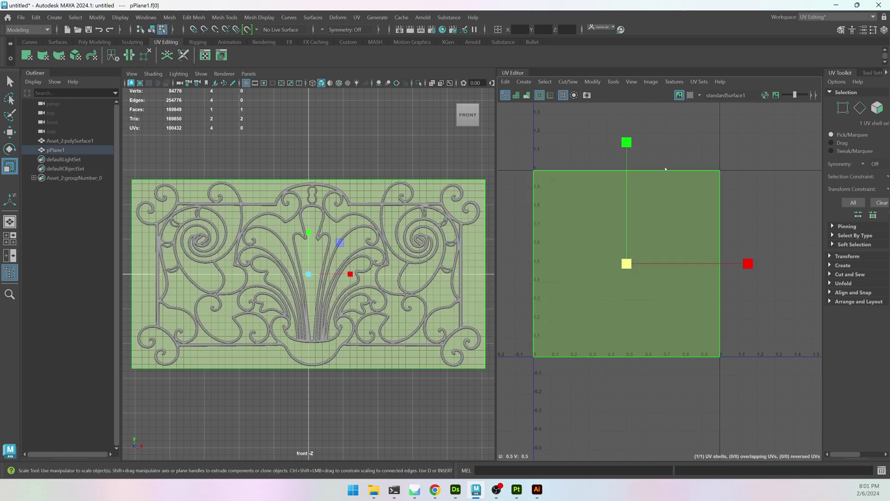
right_click_drag(665, 167, 534, 162, "shift")
right_click_drag(619, 177, 511, 193, "shift")
key("q")
right_click_drag(362, 279, 386, 255)
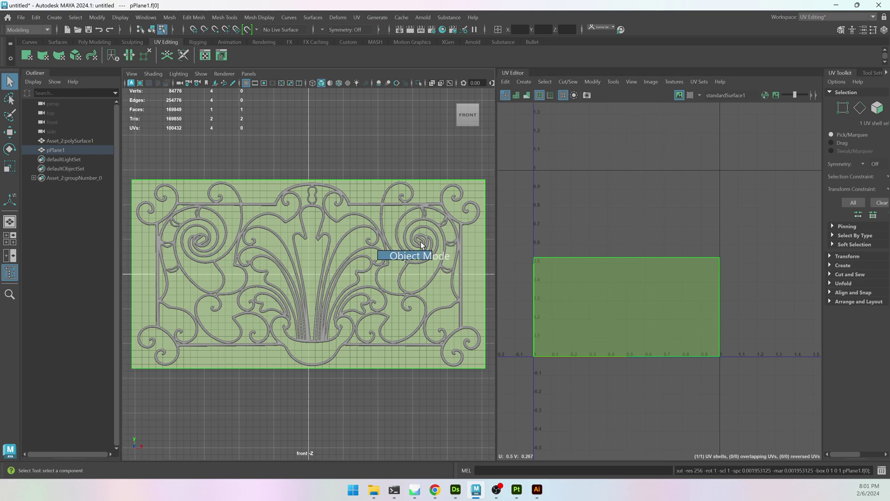
- Export the selected plane as an FBX named "fence low" to the Desktop's "fence demo" folder
key("space")
key("space")
left_click(421, 150)
left_click(366, 181)
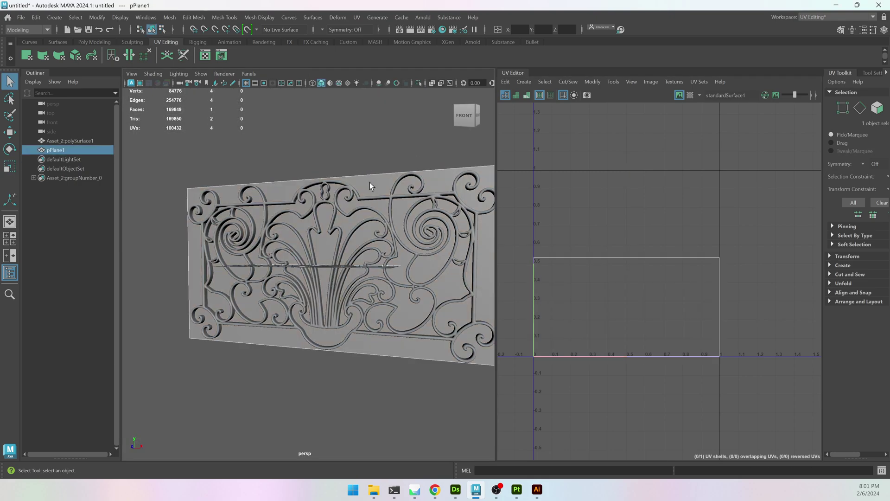
left_click_drag(266, 185, 265, 187, "alt")
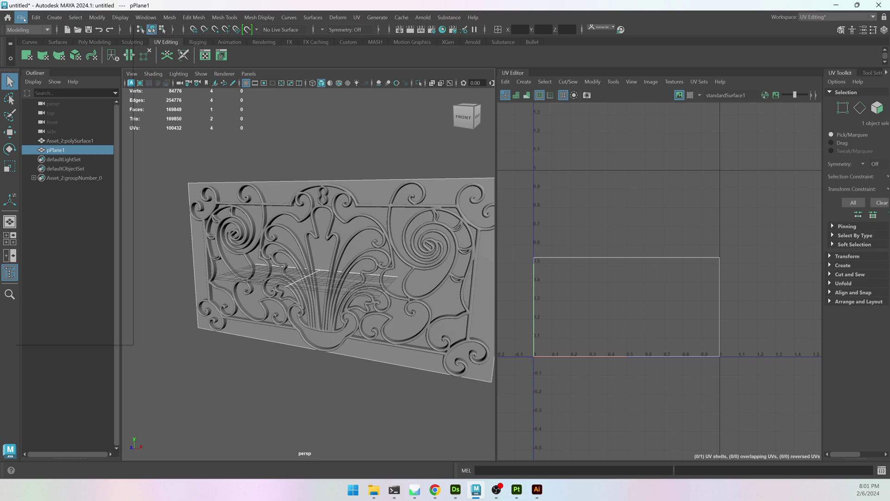
left_click(22, 17)
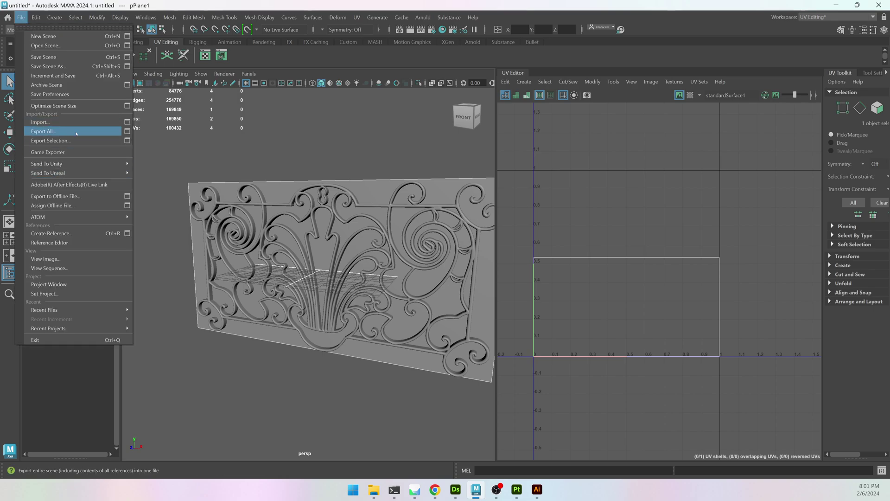
left_click(50, 140)
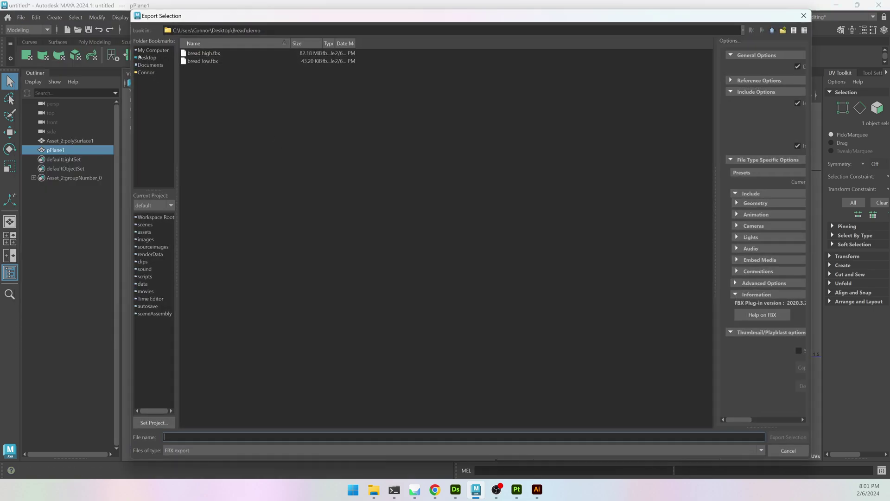
left_click(141, 57)
double_click(201, 91)
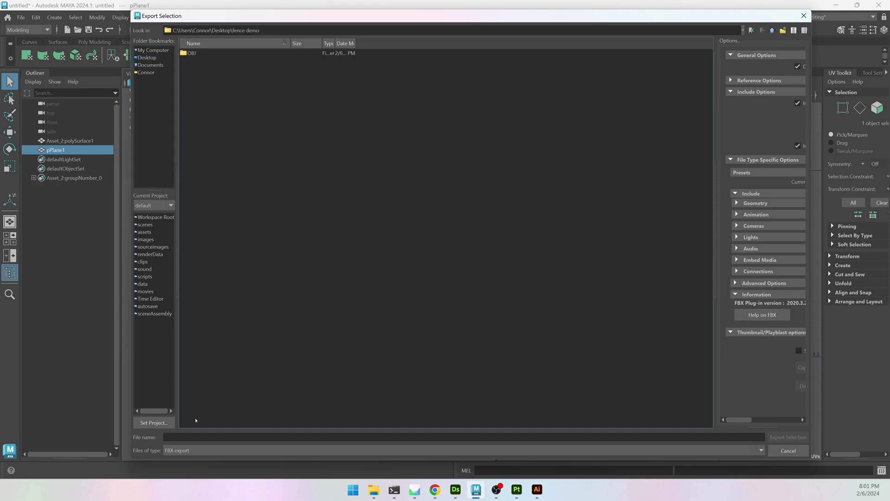
left_click(204, 437)
type("fe")
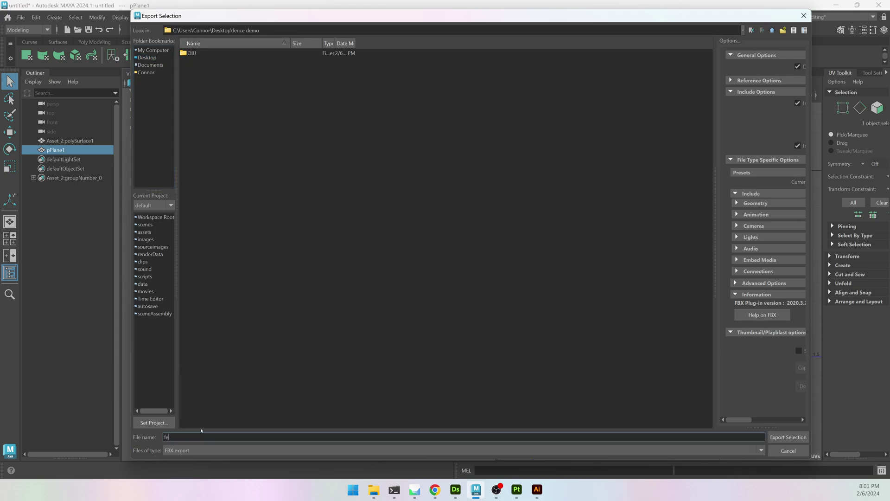
type("nce low")
key("Return")
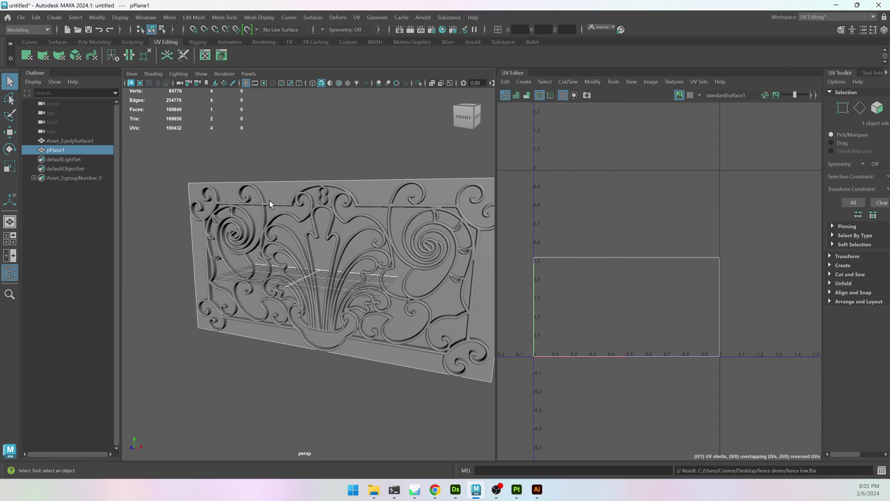
- Export only the detailed fence mesh as an FBX named "fence high" to the "fence demo" folder, then clear the selection
left_click(270, 208)
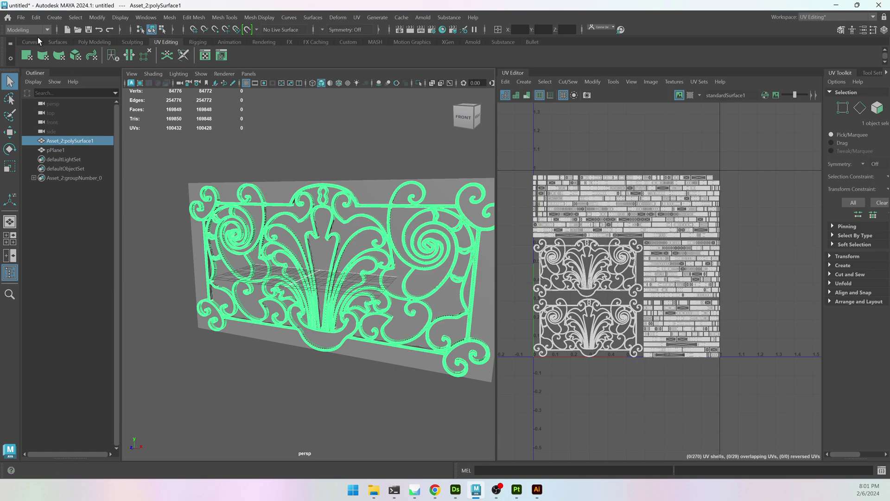
left_click(21, 17)
left_click(51, 141)
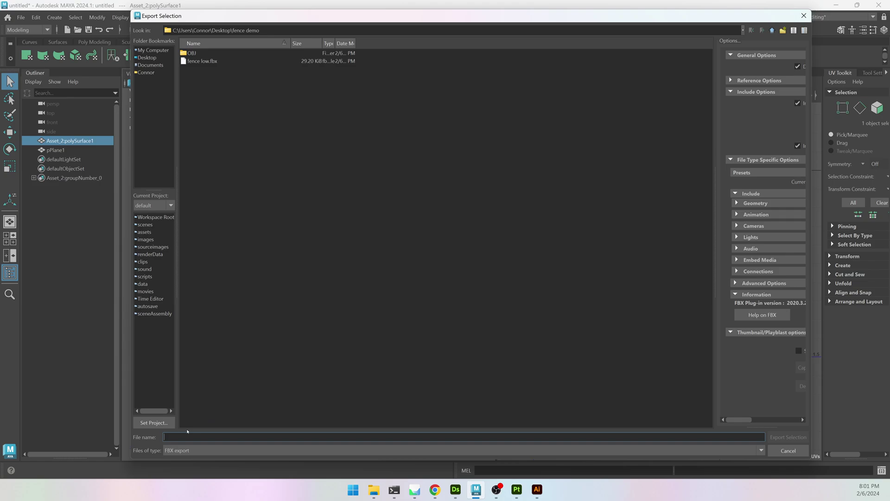
type("fence high")
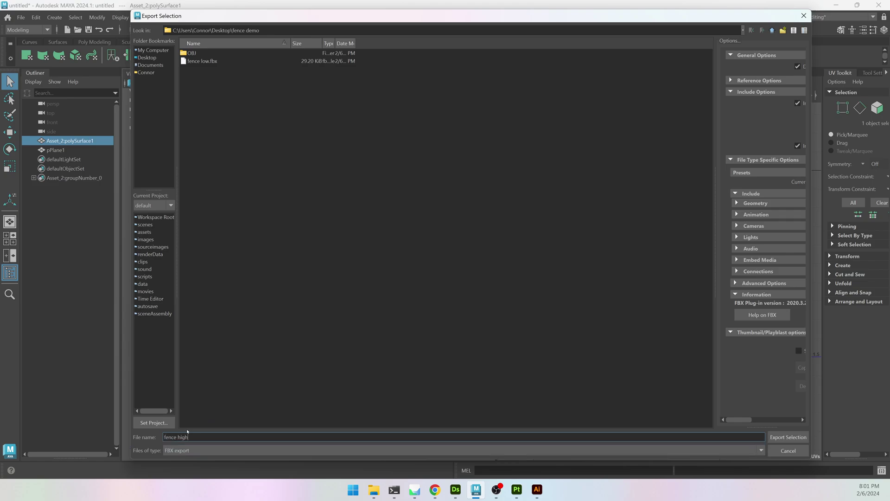
key("Return")
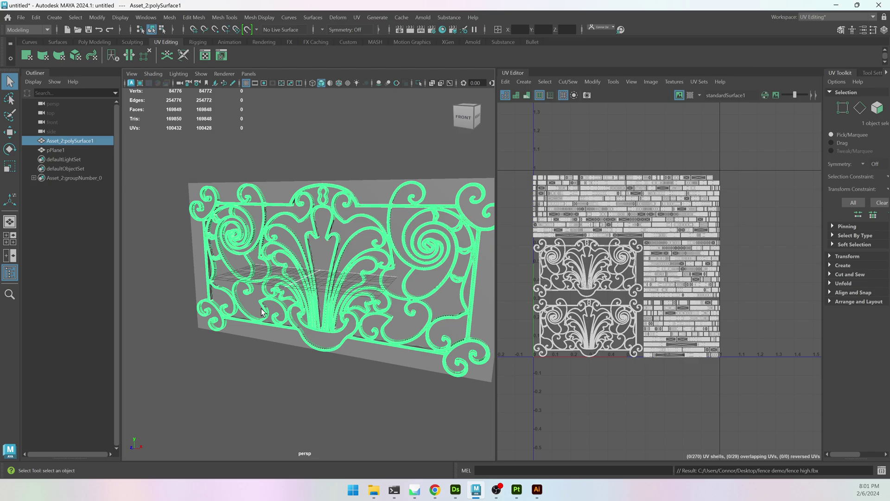
left_click(219, 370)
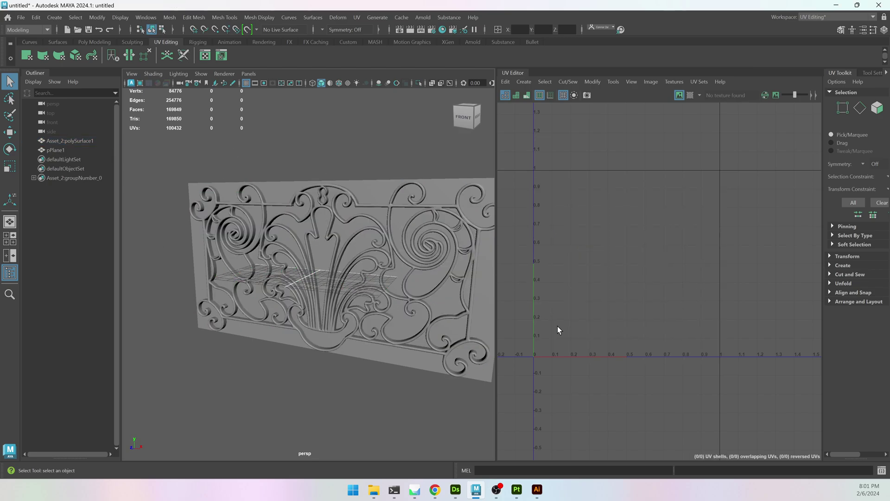
- Switch to Substance 3D Painter, start a new project and choose fence low.fbx from the Desktop's "fence demo" folder as its mesh
left_click(517, 490)
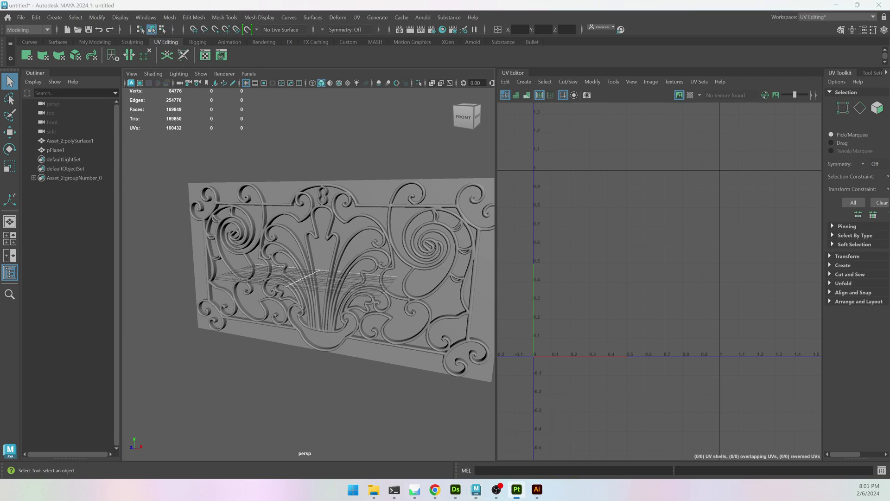
left_click(9, 16)
left_click(21, 26)
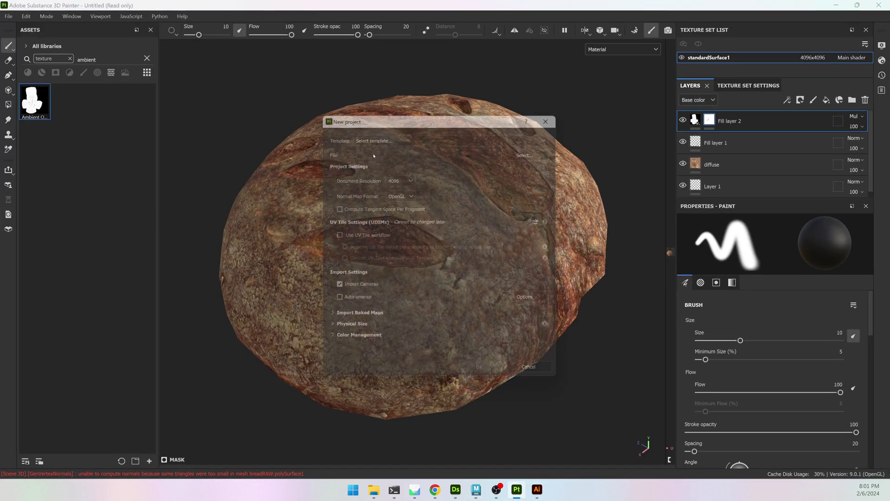
left_click(524, 155)
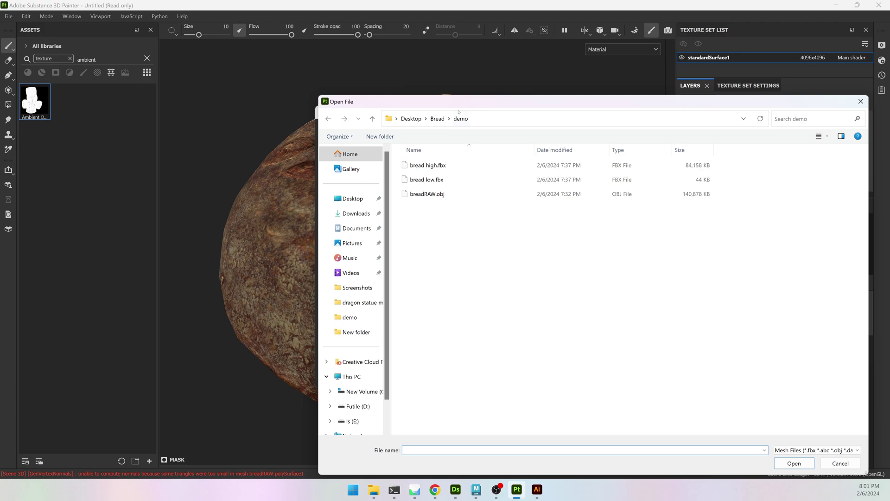
left_click(353, 199)
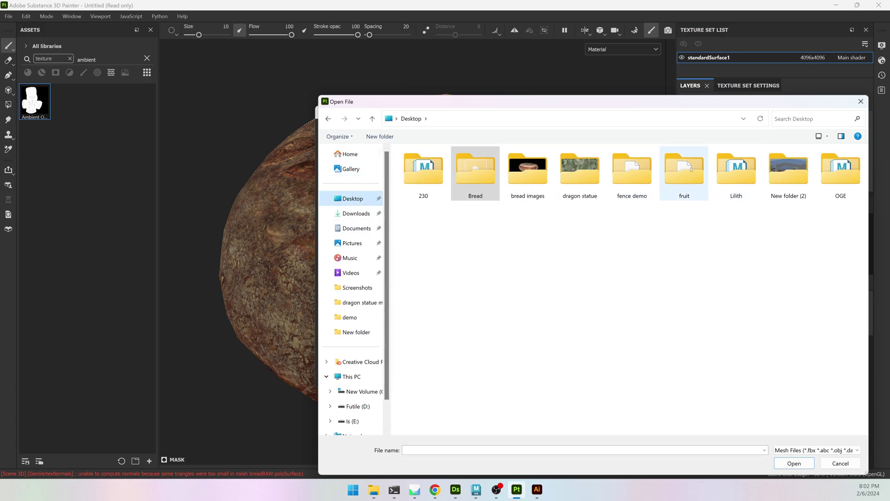
double_click(632, 170)
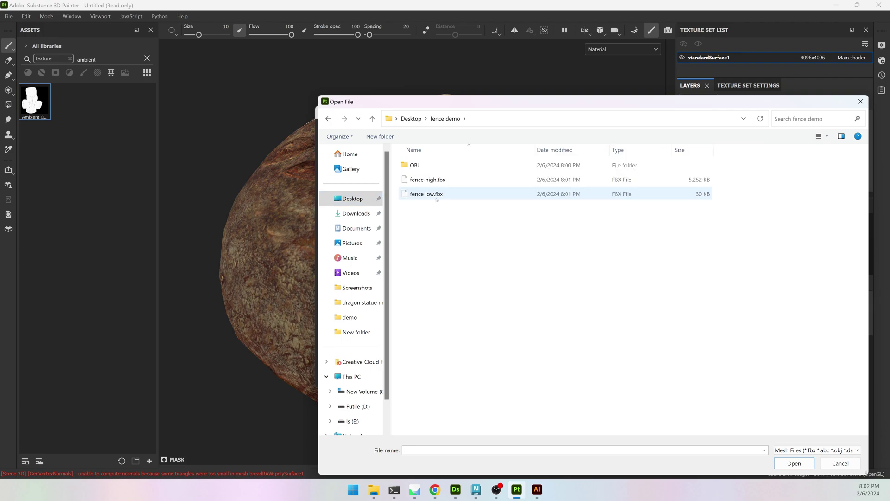
double_click(449, 195)
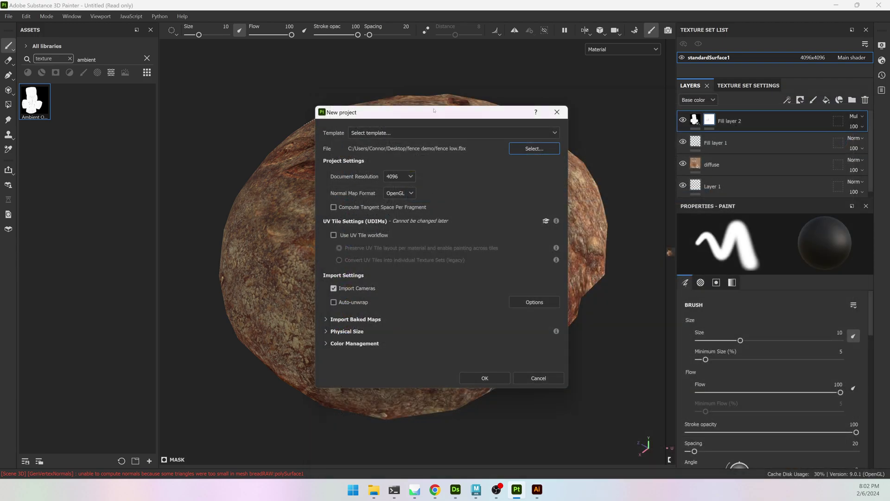
- Create the project at 4096 resolution with the OpenGL normal format, discarding the bread project's unsaved changes
left_click_drag(370, 78, 286, 60)
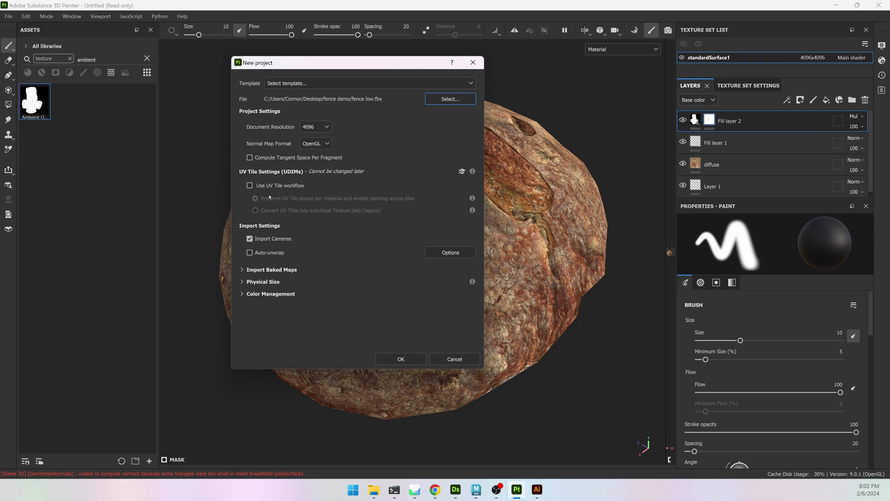
left_click(401, 359)
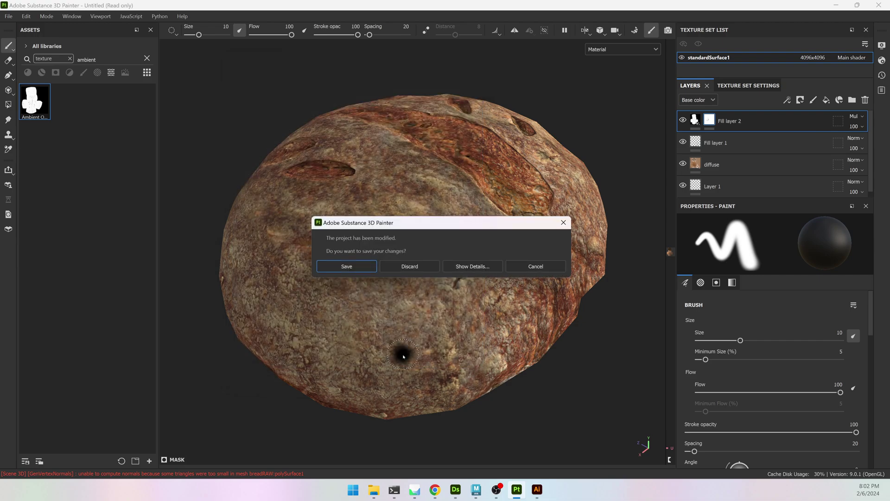
left_click(410, 265)
- Enter mesh map baking mode and load fence high.fbx from the "fence demo" folder as the high definition mesh
left_click_drag(531, 323, 401, 256, "alt")
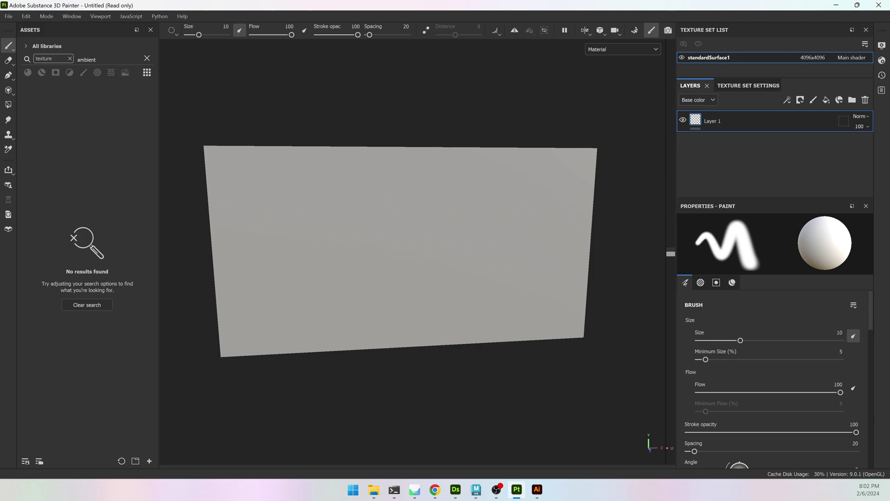
left_click(635, 30)
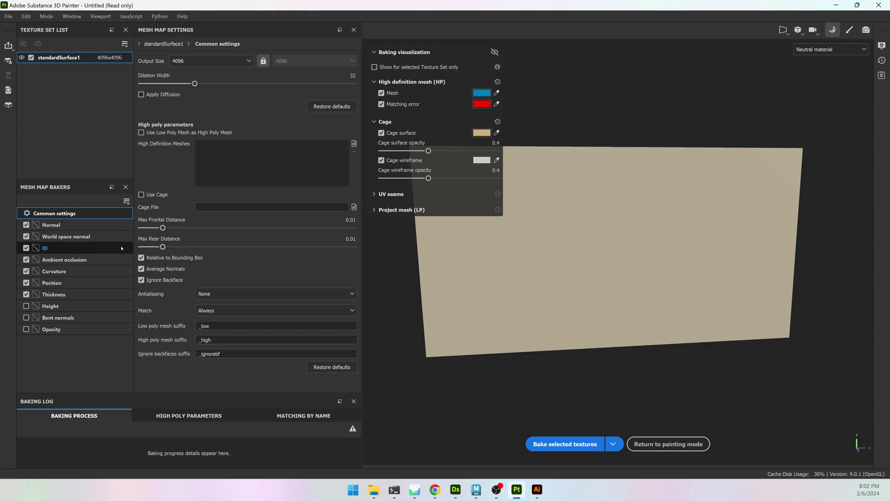
left_click(354, 143)
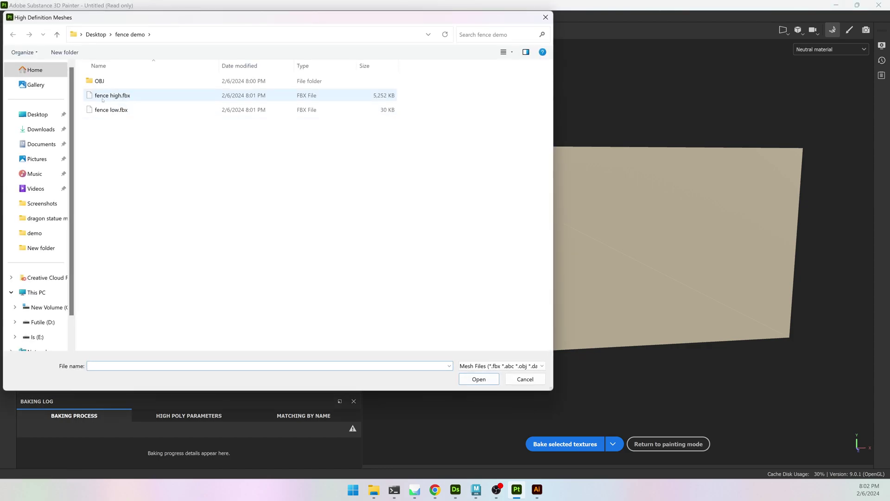
double_click(107, 97)
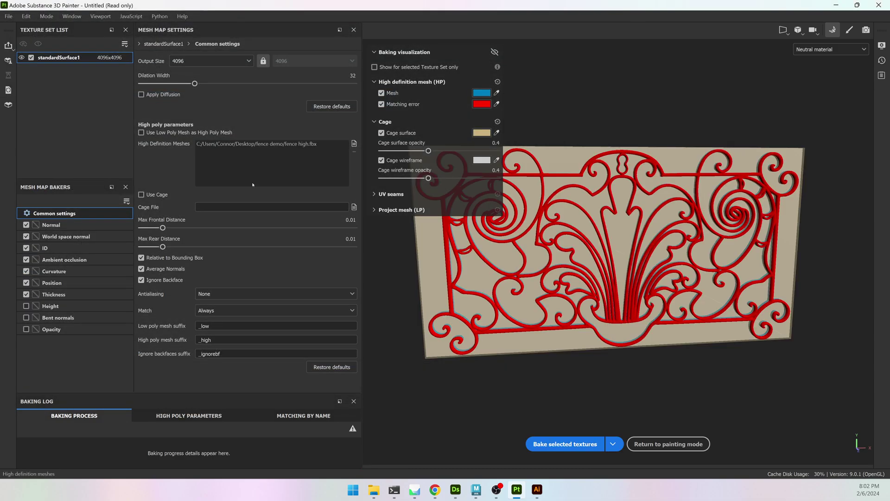
- Set the bake's max frontal distance to about 0.0228 and antialiasing to Supersampling 16x, with the Opacity baker enabled and ID disabled
left_click_drag(621, 249, 478, 242, "alt")
right_click_drag(561, 219, 659, 241, "alt")
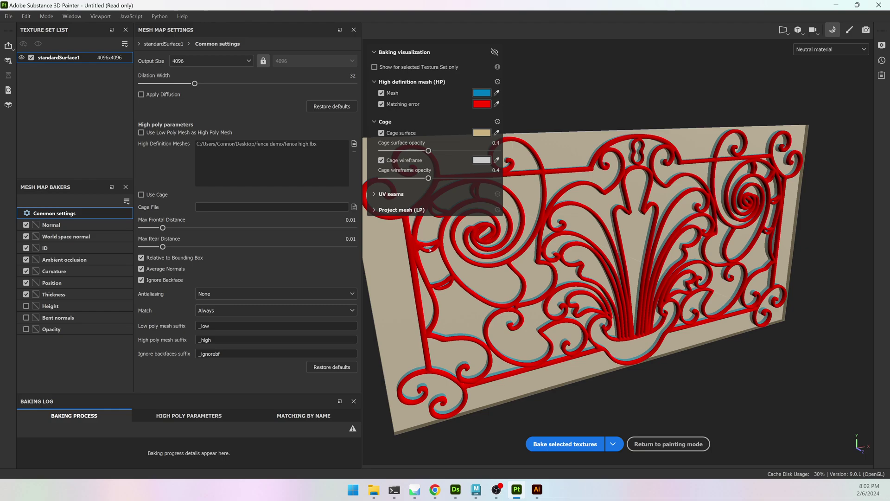
left_click_drag(163, 227, 174, 228)
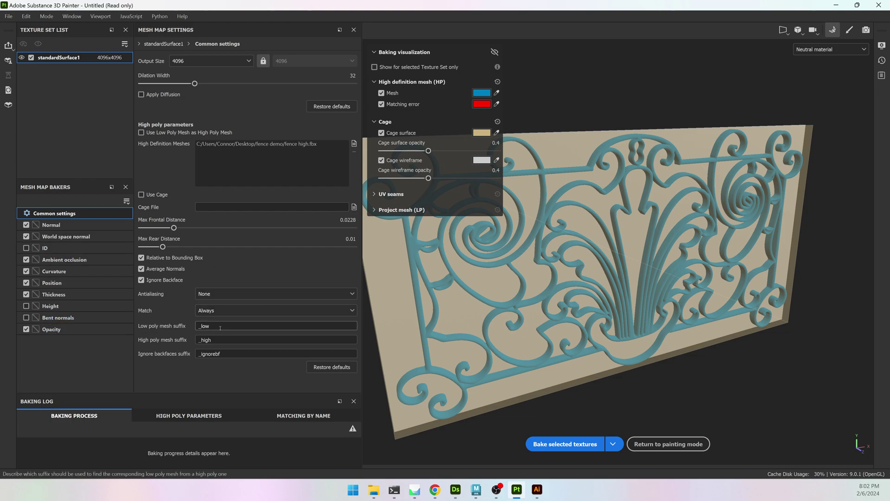
left_click(292, 293)
left_click(283, 336)
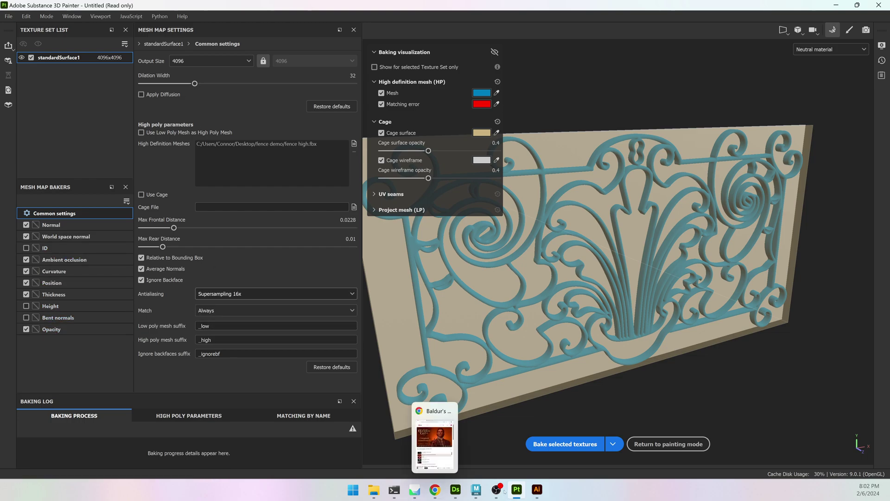
- Bake the selected mesh maps onto the plane and go back to painting mode to check the result
left_click(576, 442)
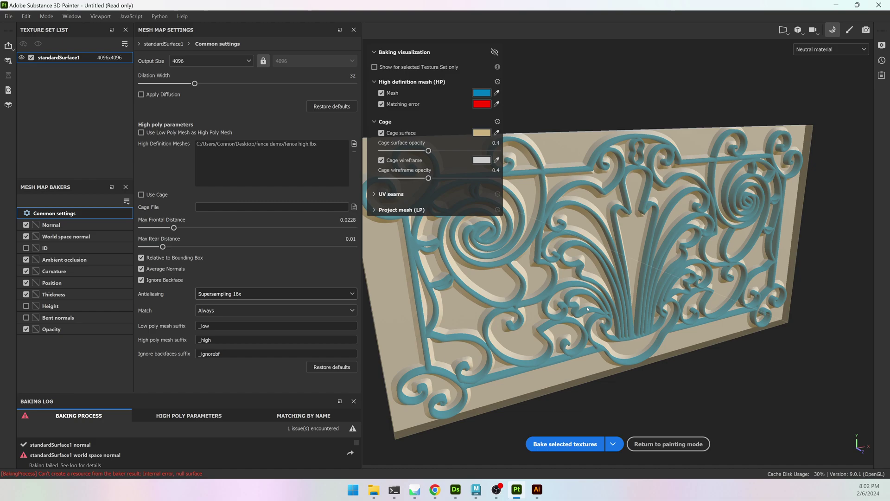
left_click(668, 444)
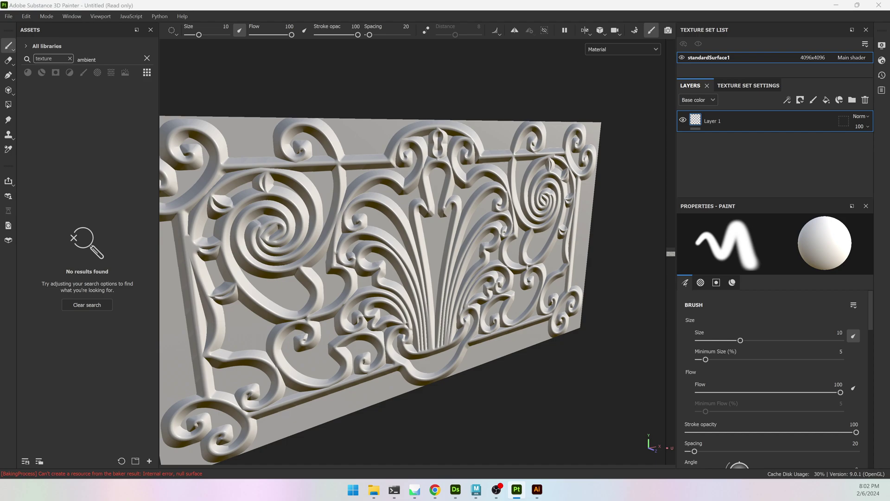
key("alt+Tab")
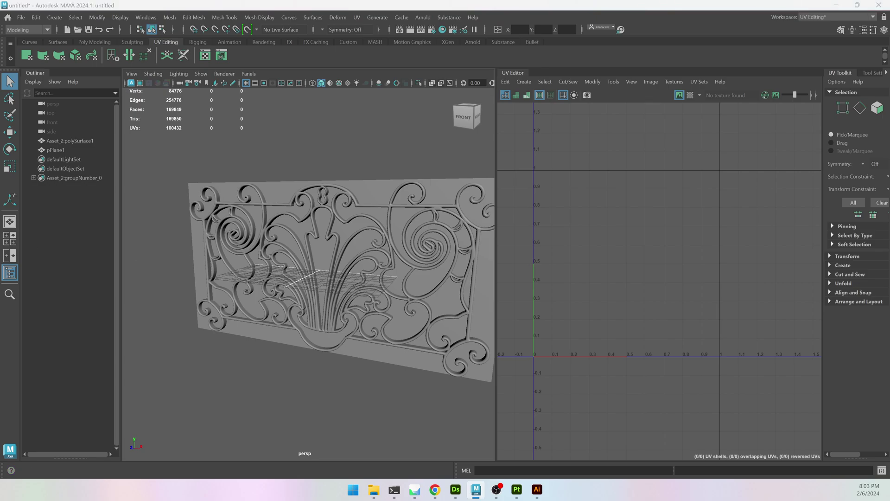
key("alt+Tab")
- Set the bake's dilation width to 0, rebake the selected textures and return to painting mode
key("F8")
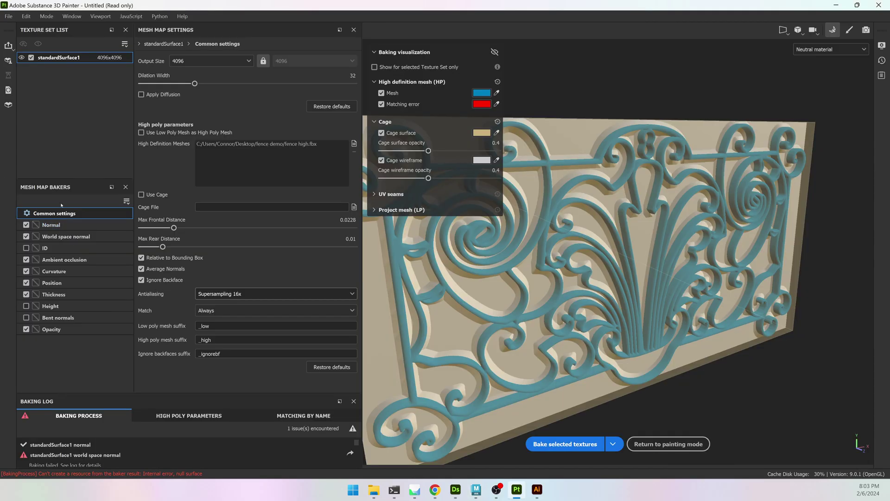
left_click_drag(179, 84, 141, 90)
left_click(573, 444)
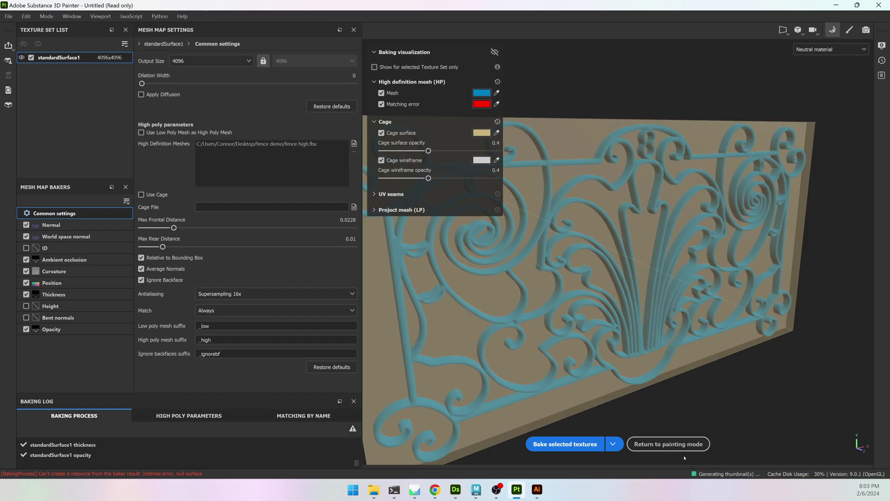
left_click(677, 444)
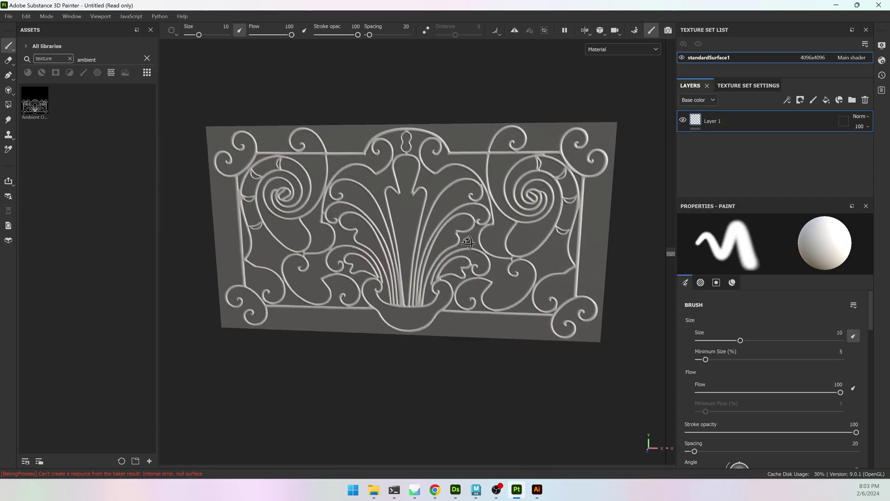
left_click_drag(468, 242, 491, 249, "alt")
middle_click_drag(430, 235, 509, 247, "alt")
right_click_drag(519, 242, 488, 254, "shift")
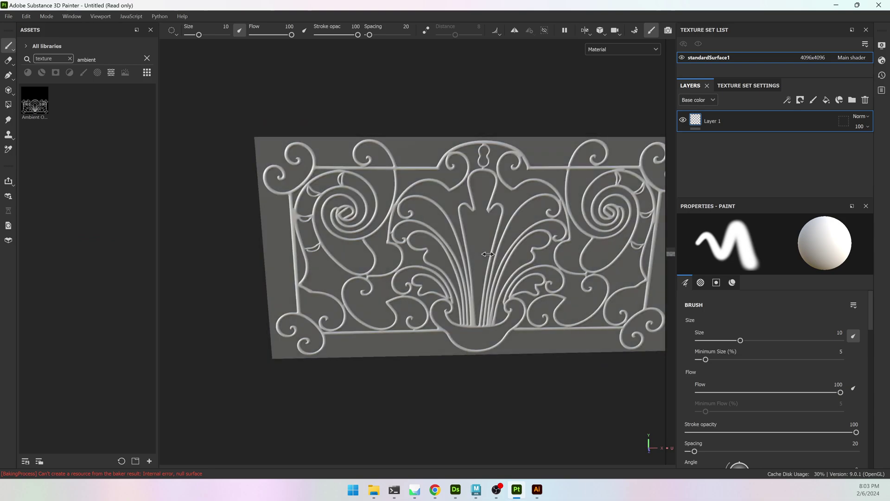
left_click_drag(488, 254, 496, 245, "alt")
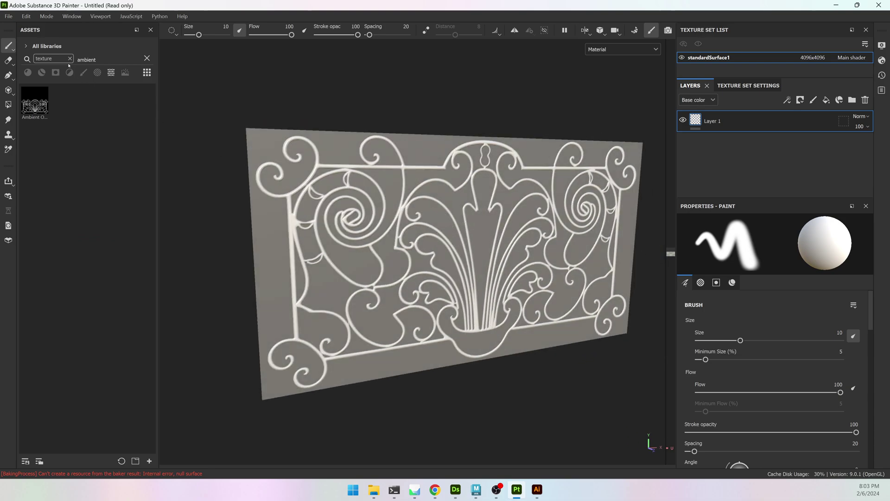
- Clear the "ambient" search and texture filter from the assets and show only materials
left_click(147, 58)
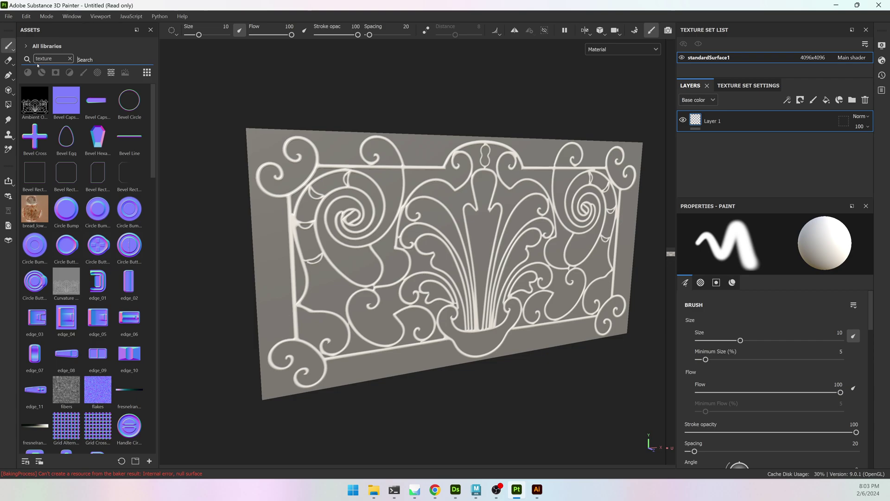
left_click(70, 59)
left_click(28, 72)
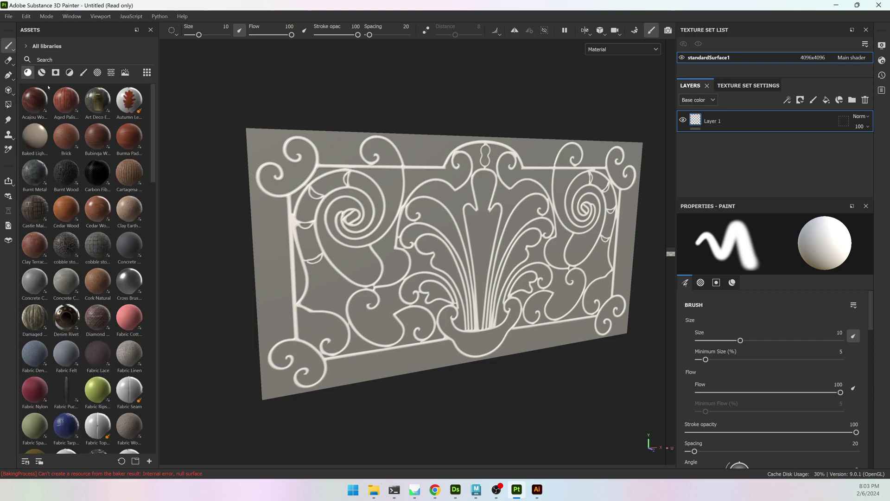
right_click_drag(385, 204, 454, 238, "alt")
middle_click_drag(454, 238, 399, 233, "alt")
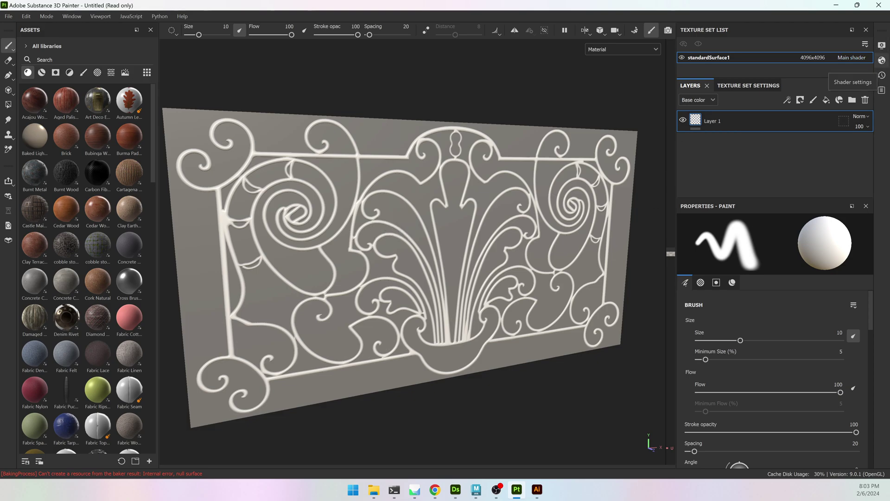
- Change the main shader to pbr-metal-rough-with-alpha-blending and close the shader settings
left_click(882, 60)
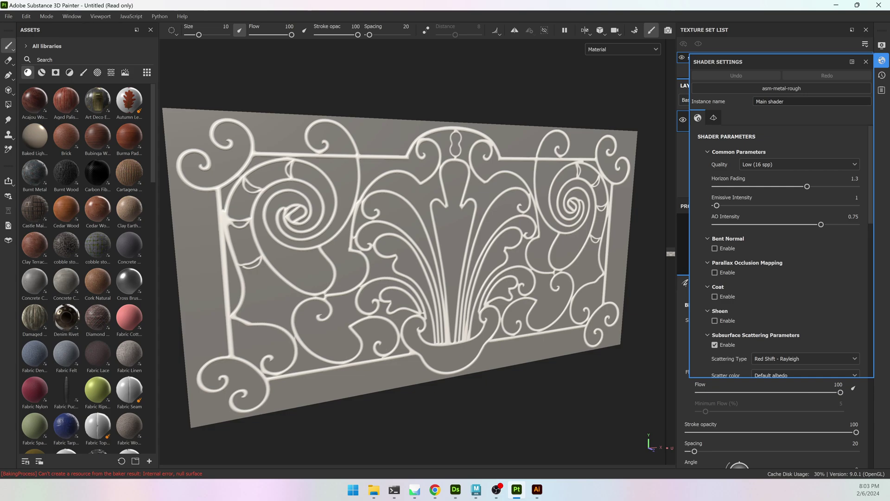
left_click(777, 88)
mouse_move(768, 173)
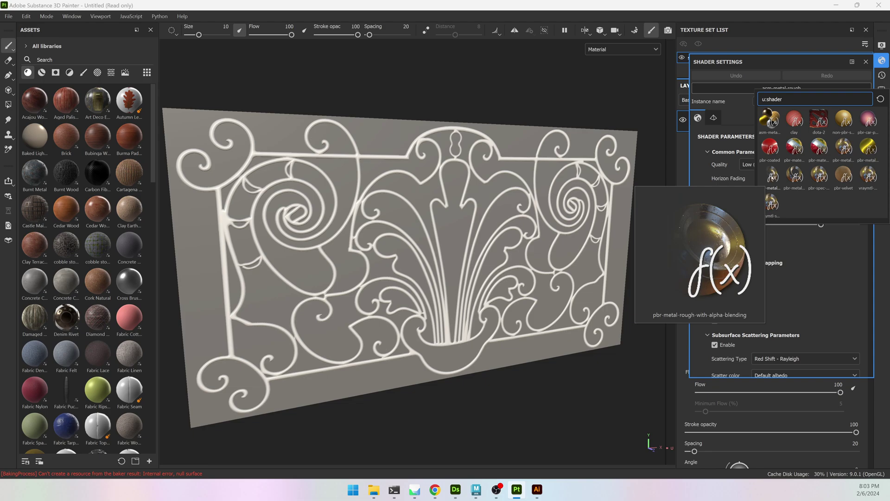
left_click(771, 175)
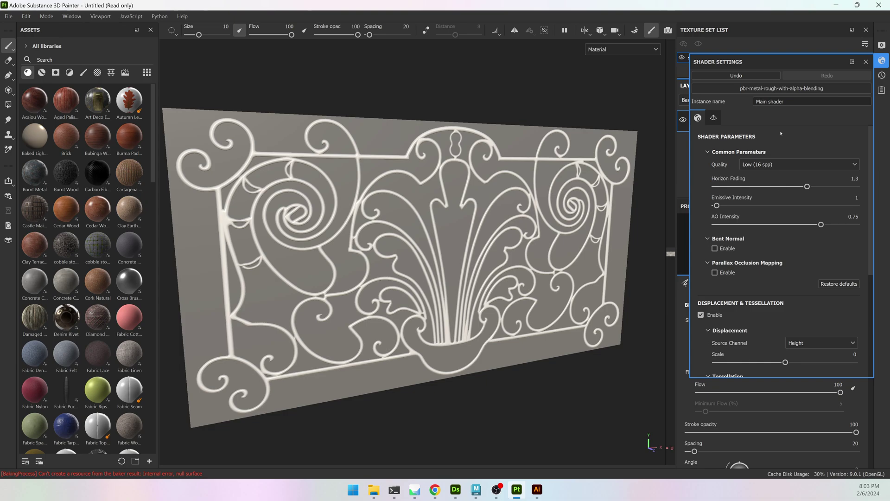
left_click(879, 60)
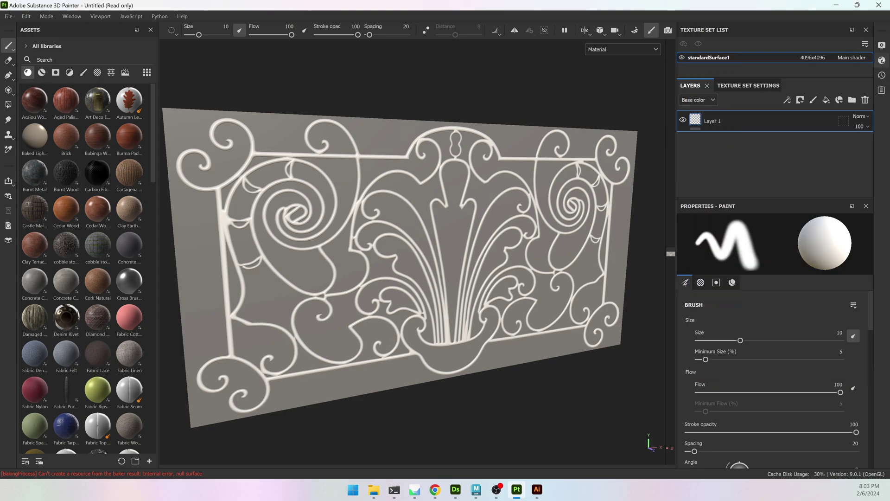
- Add an Opacity channel to the standardSurface1 texture set and return to its layer stack
left_click(762, 86)
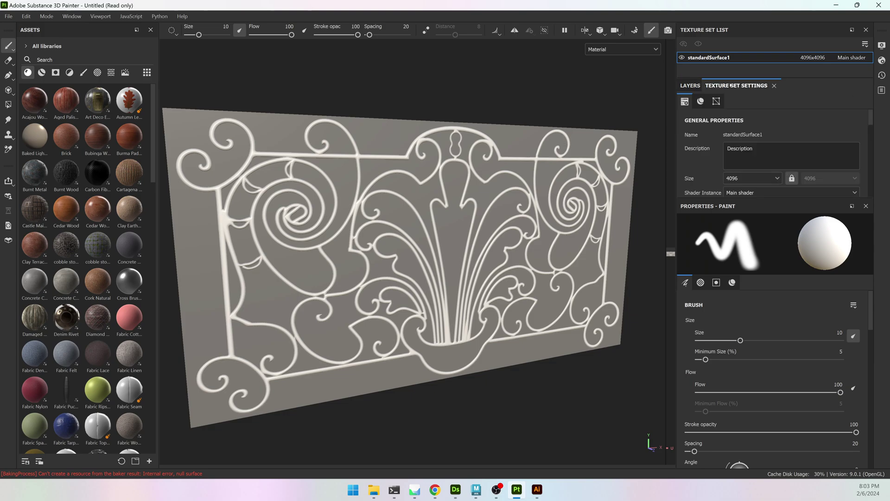
scroll(805, 147, "down", 1)
scroll(804, 146, "down", 2)
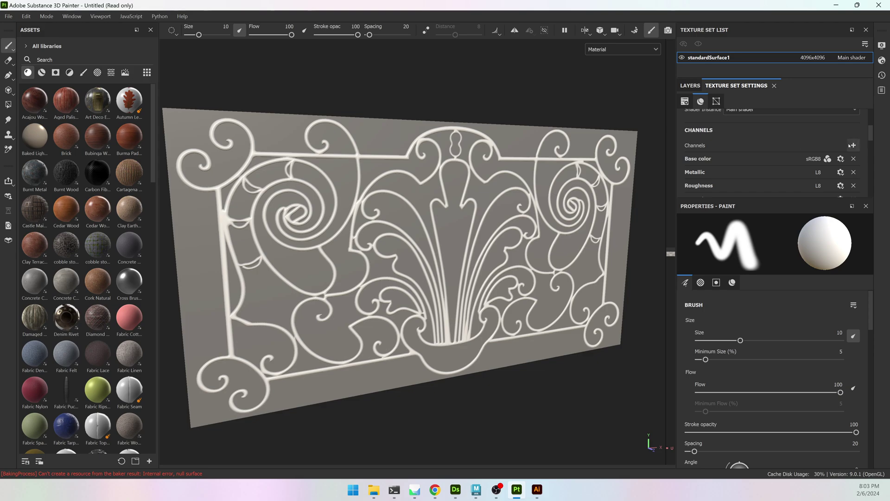
left_click(851, 145)
left_click(844, 190)
scroll(779, 169, "down", 2)
left_click(690, 85)
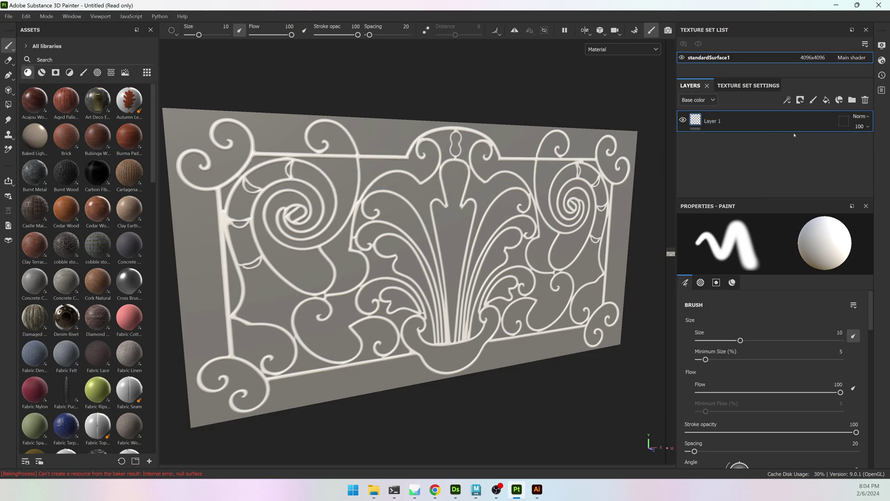
- Add a fill layer with only the opacity channel active and assign the baked Opacity Mask from Mesh standardSurface1 to it
left_click(826, 101)
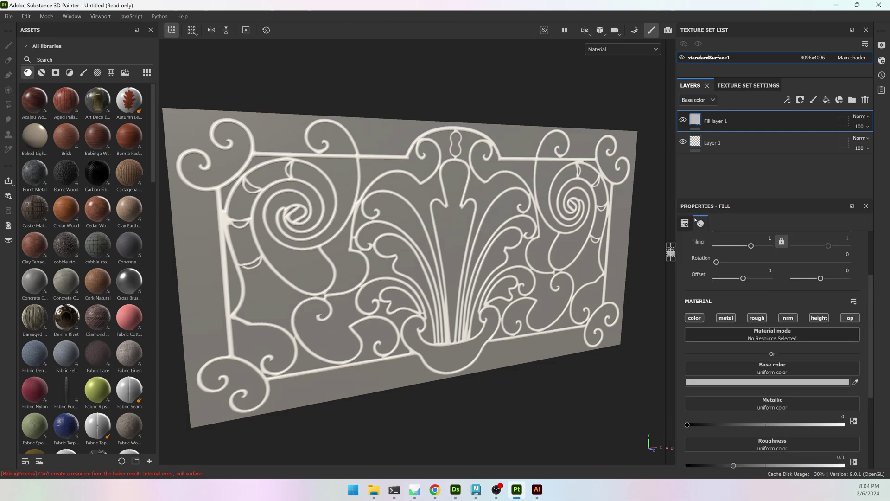
left_click(850, 318)
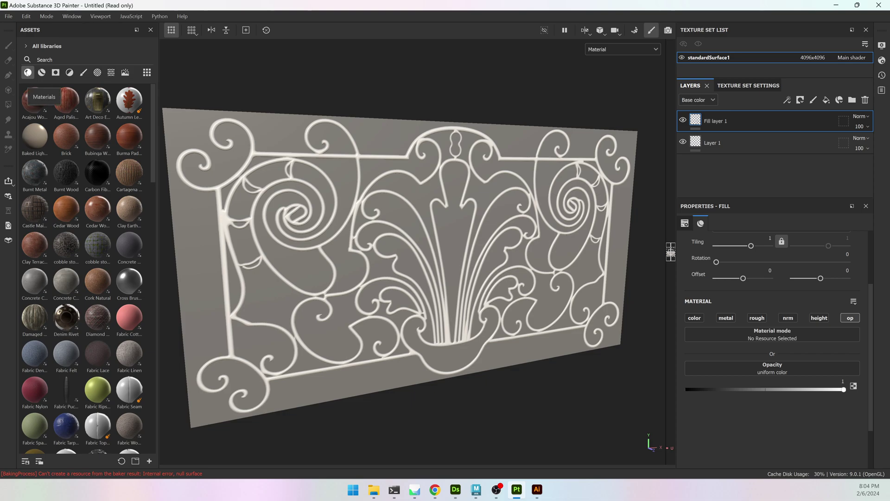
left_click(28, 73)
left_click(48, 57)
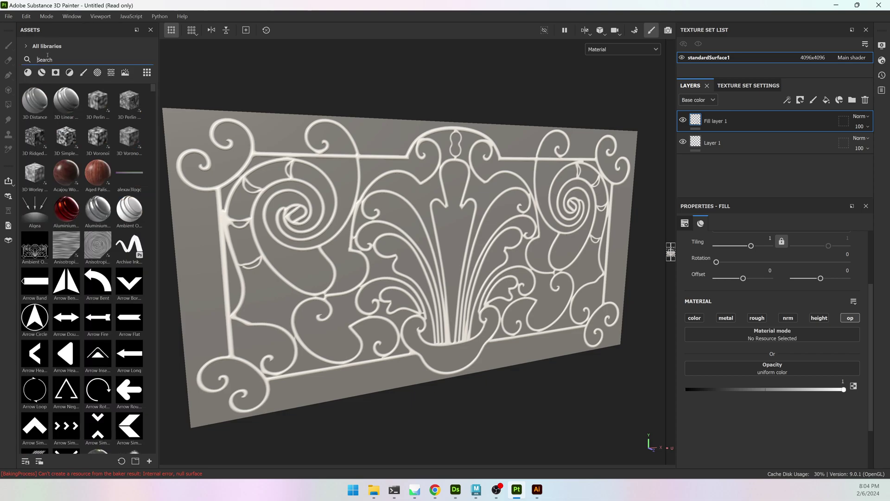
type("opacity")
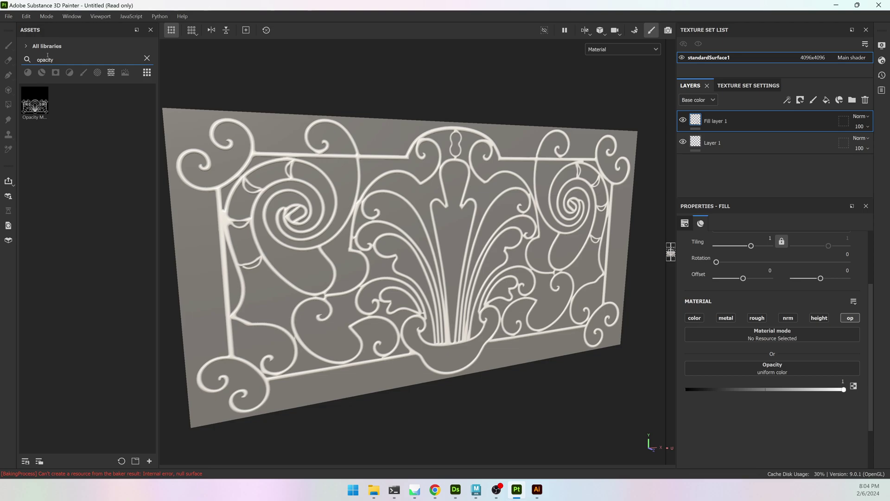
left_click_drag(34, 103, 776, 365)
left_click_drag(534, 278, 522, 258, "alt")
right_click_drag(522, 257, 393, 244, "alt")
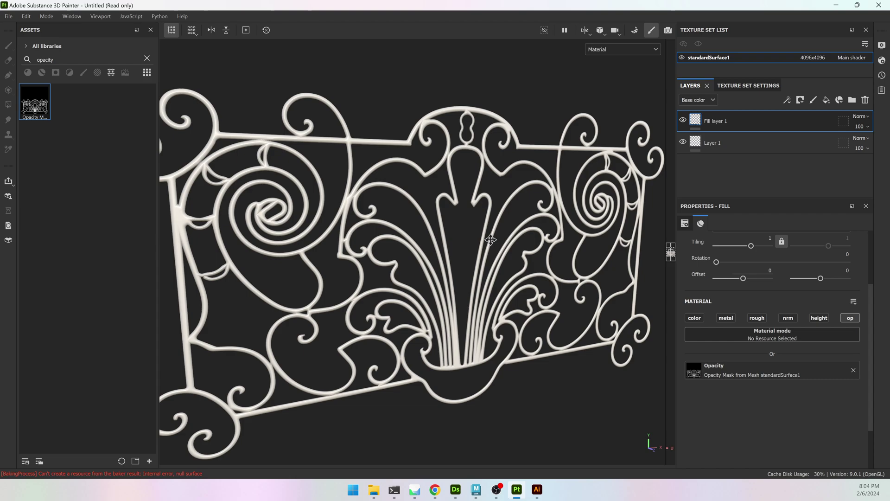
left_click_drag(490, 242, 408, 223, "alt")
- Search the material assets for "metal" and apply the Metal Polished material to the fence plane
left_click(148, 58)
left_click(28, 72)
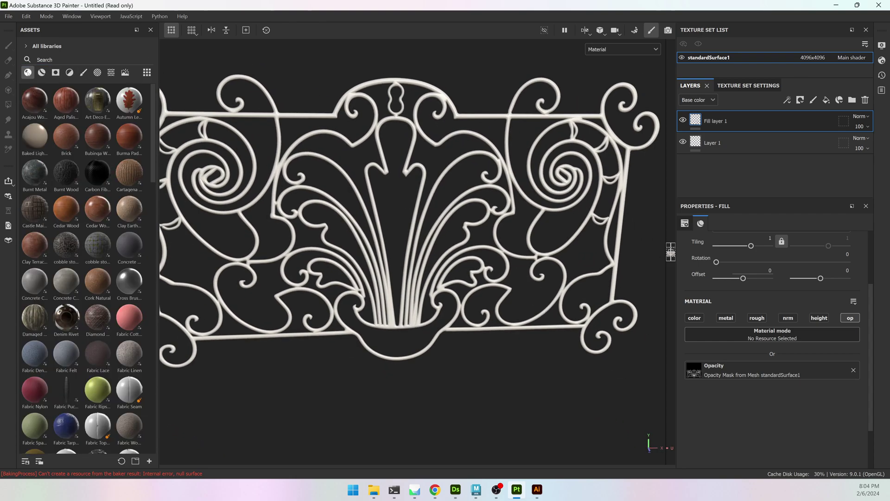
left_click(78, 59)
type("metal")
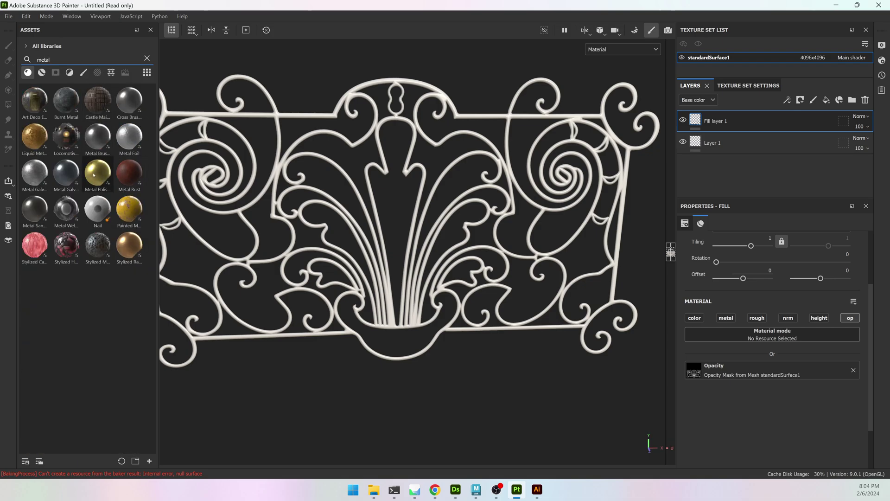
left_click_drag(91, 174, 467, 199)
- Set the Metal Polished layer's metal type to Iron and check the fence up close
scroll(815, 392, "down", 1)
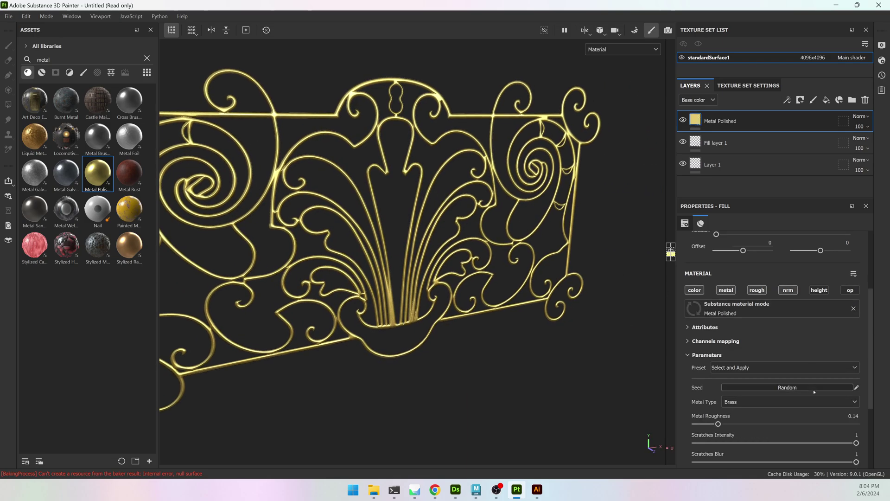
left_click(739, 401)
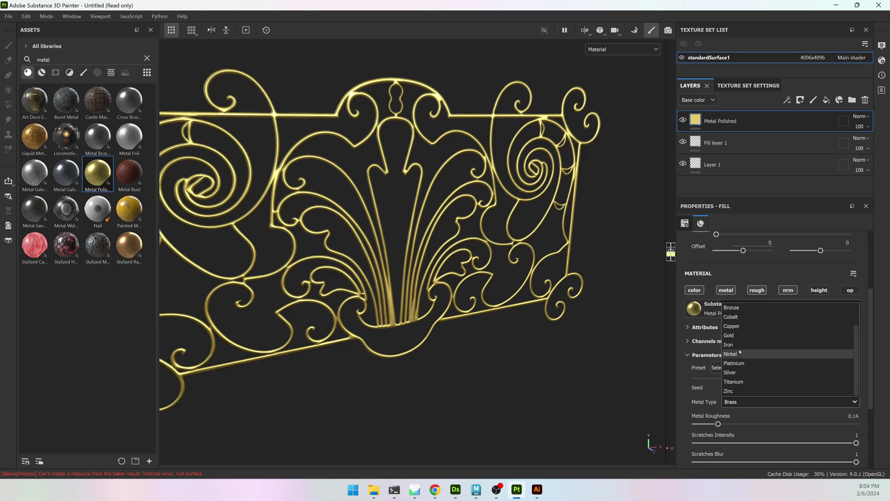
left_click(753, 344)
left_click_drag(421, 226, 333, 217, "alt")
right_click_drag(333, 217, 542, 256, "alt")
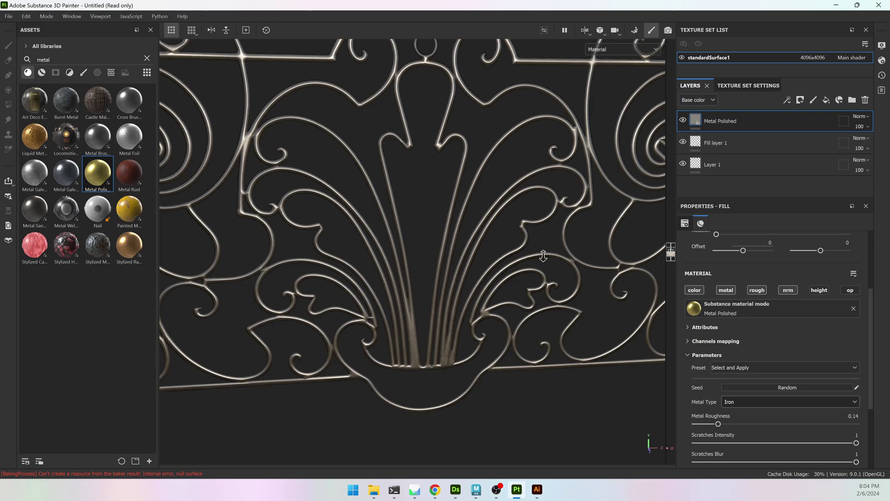
- Duplicate the Metal Polished layer and set the copy's metal type to Nickel
left_click_drag(394, 222, 463, 226, "alt")
middle_click_drag(407, 219, 484, 269, "alt")
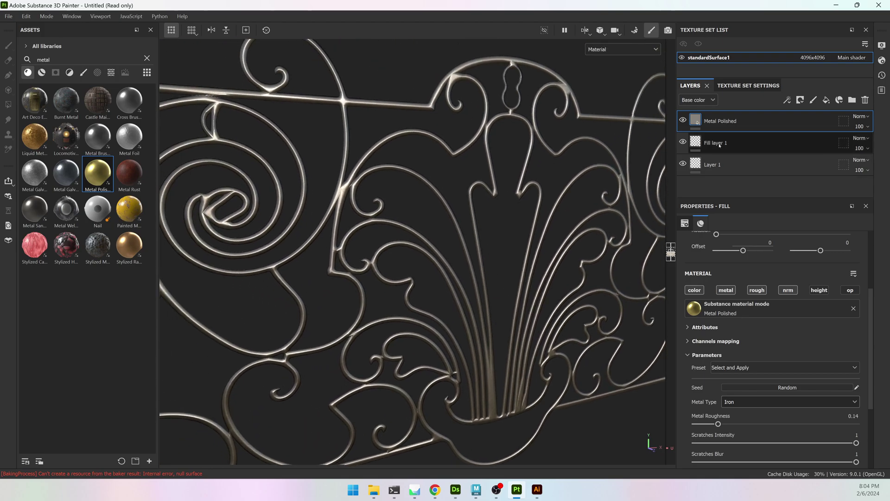
key("ctrl+d")
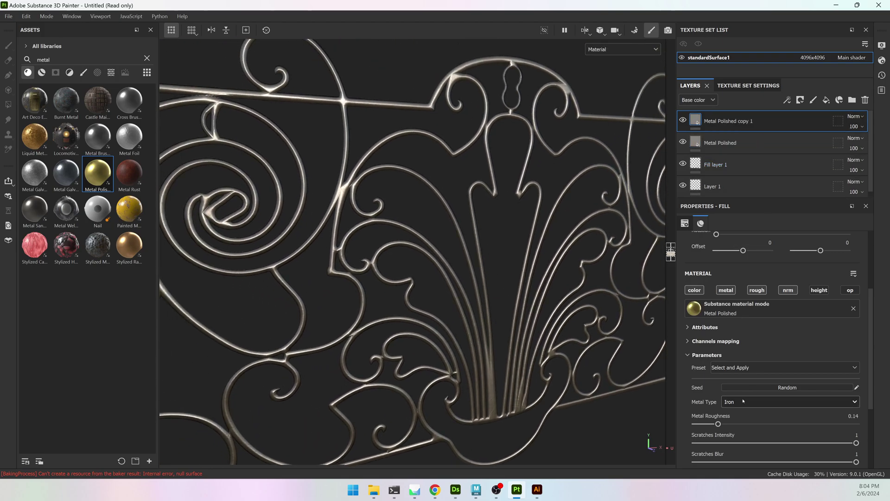
scroll(742, 325, "down", 3)
left_click(733, 292)
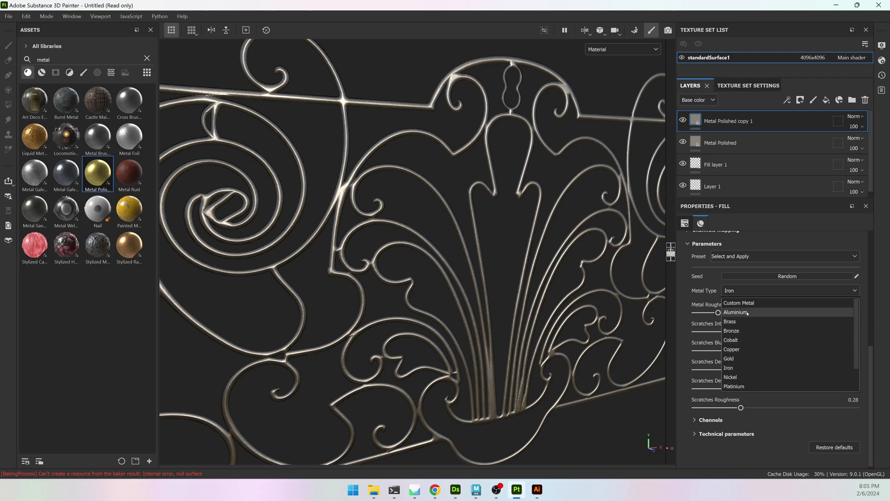
left_click(731, 377)
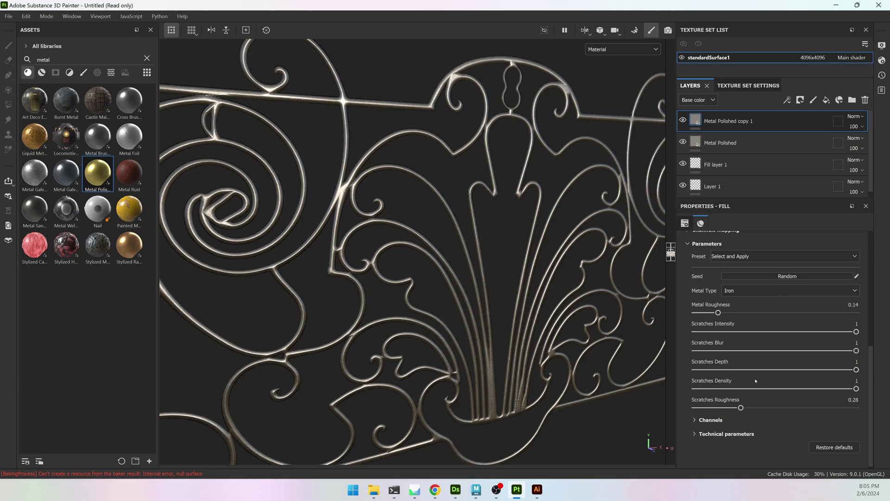
- Add a black mask with a Metal Edge Wear generator to the Metal Polished copy and lower its wear level to 0.22
right_click(756, 121)
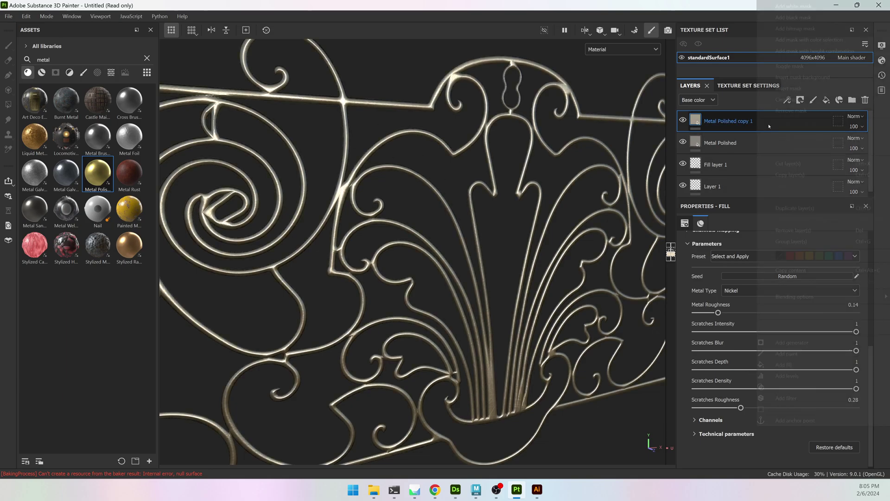
left_click(800, 29)
left_click(787, 99)
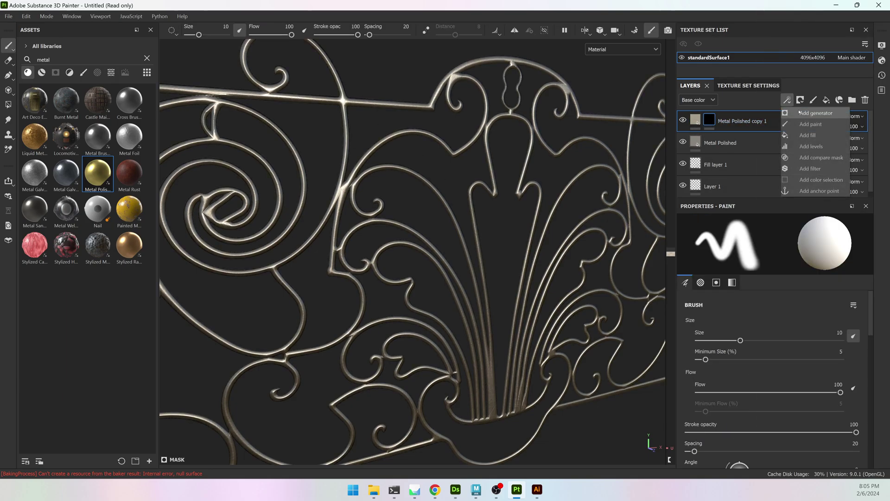
left_click(770, 122)
left_click(777, 249)
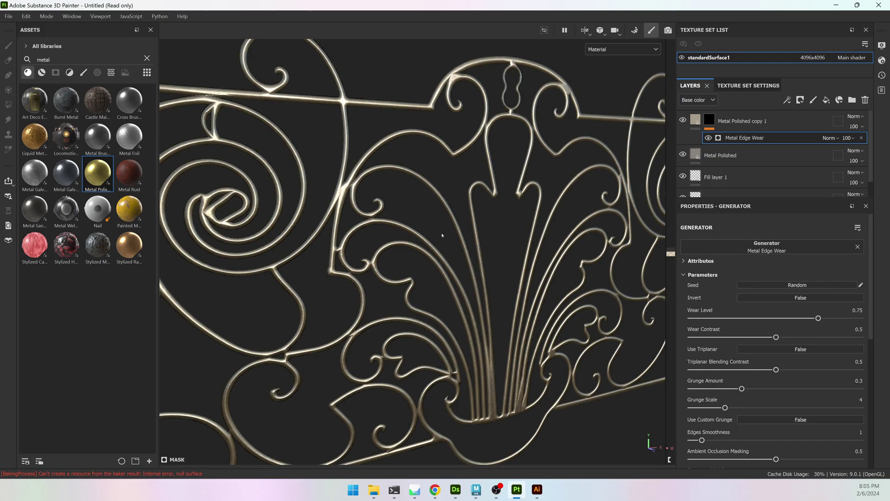
right_click_drag(444, 234, 658, 278, "alt")
left_click_drag(818, 318, 728, 334)
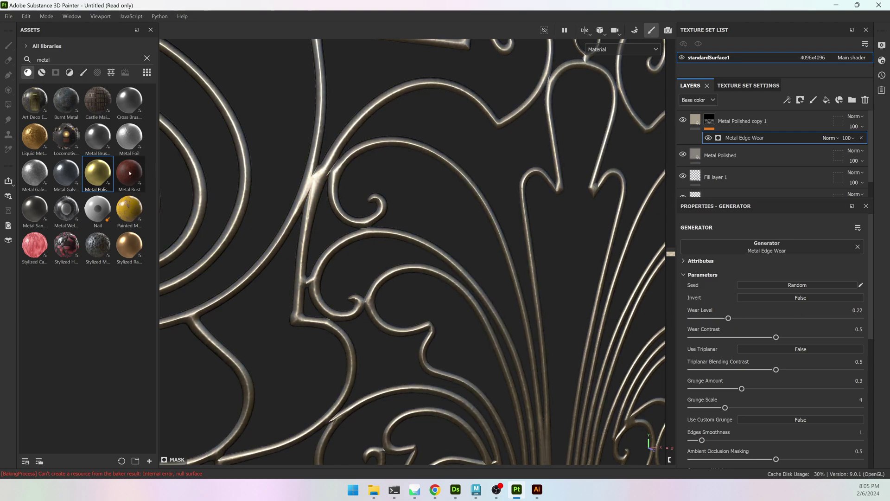
- Apply the Metal Rust material as the uppermost layer and give it a black mask with a Dripping Rust generator
left_click_drag(131, 179, 380, 180)
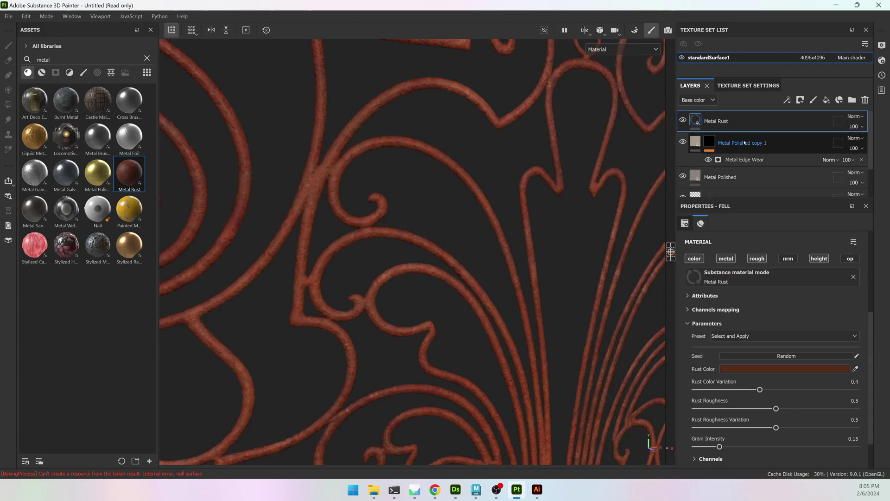
right_click(760, 130)
left_click(786, 17)
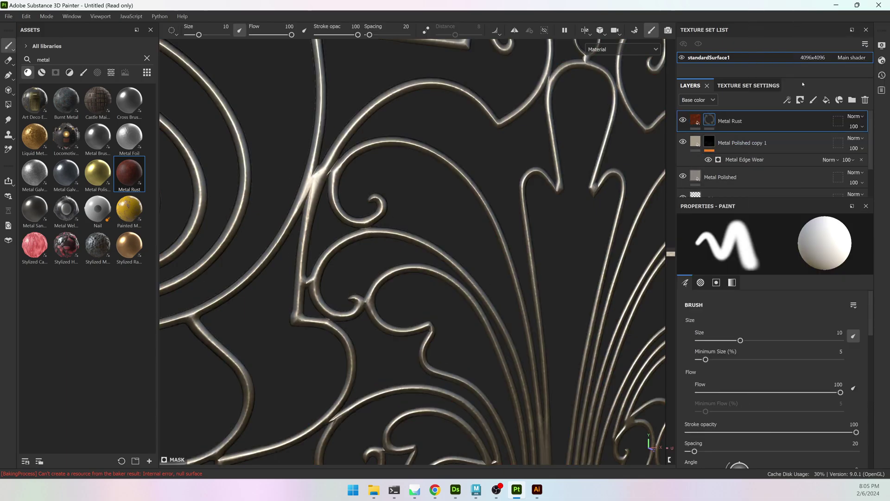
left_click(787, 100)
left_click(807, 112)
left_click(775, 244)
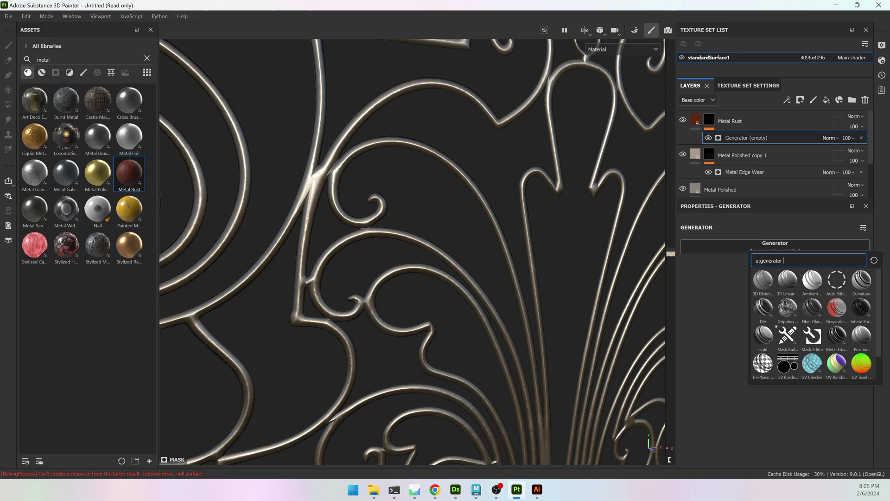
left_click(793, 311)
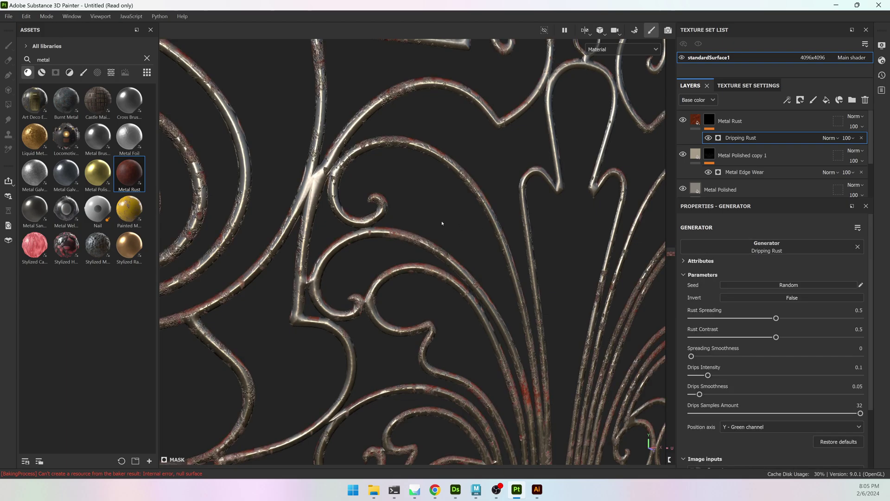
- Set the Dripping Rust generator's Rust Spreading to 0.55 and check the rust across the whole fence
mouse_move(776, 318)
left_mouse_down()
mouse_move(726, 318)
mouse_move(785, 318)
left_mouse_up()
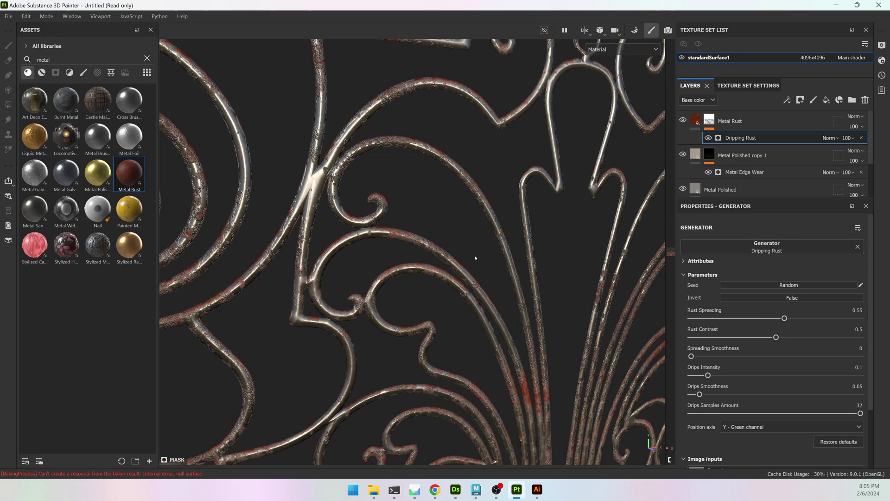
scroll(480, 251, "down", 5)
left_click_drag(538, 254, 455, 231, "alt")
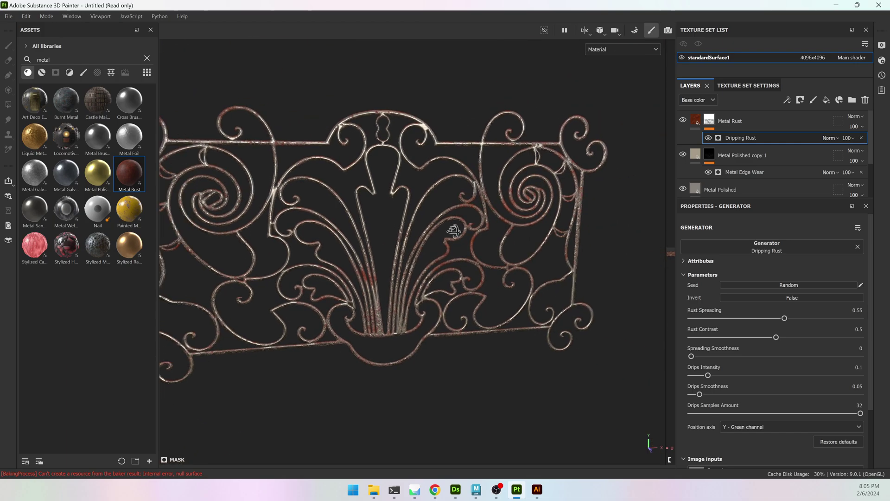
middle_click_drag(455, 231, 495, 195, "alt")
left_click_drag(495, 195, 525, 222, "alt")
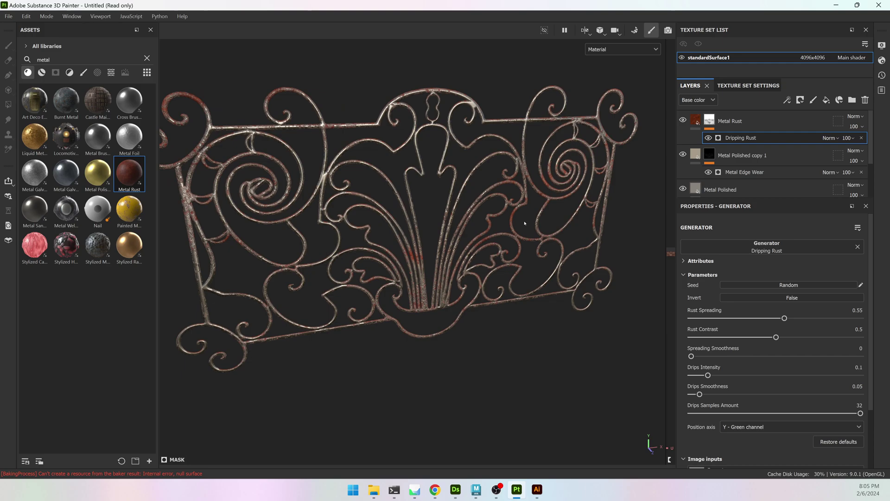
middle_click_drag(525, 222, 546, 242, "alt")
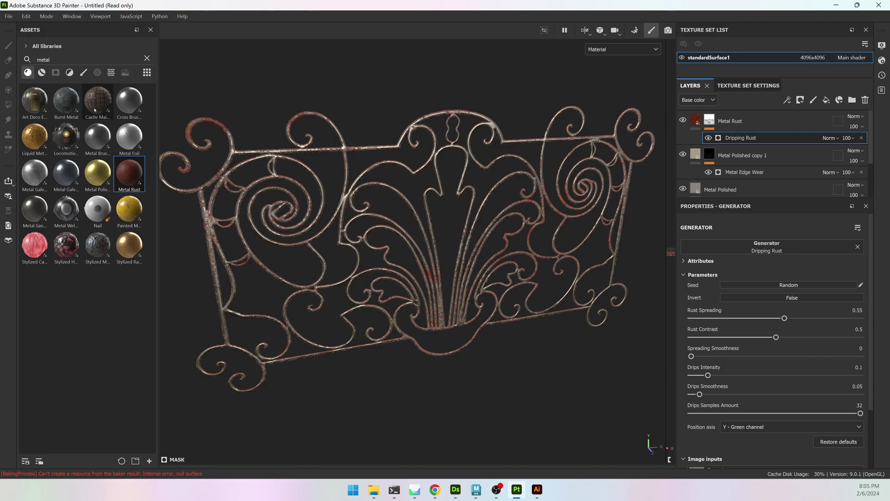
- Begin a texture export and browse to the fence demo folder on the Desktop for the output directory
left_click(9, 16)
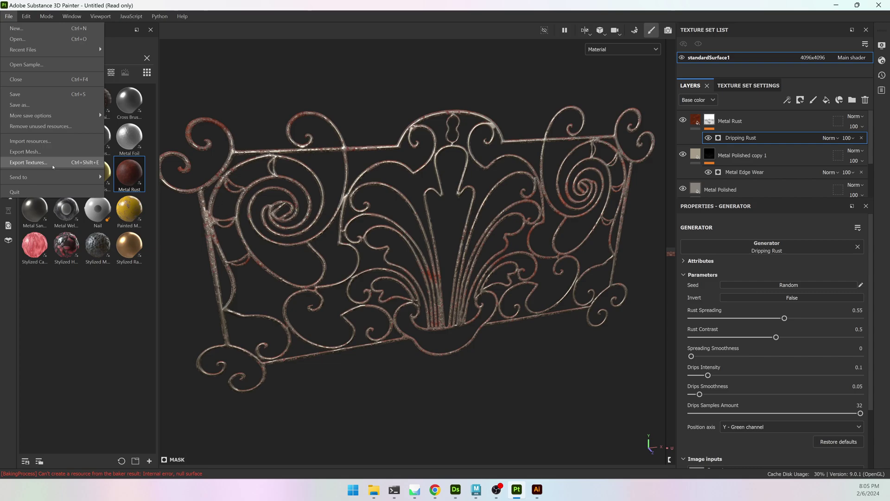
left_click(46, 162)
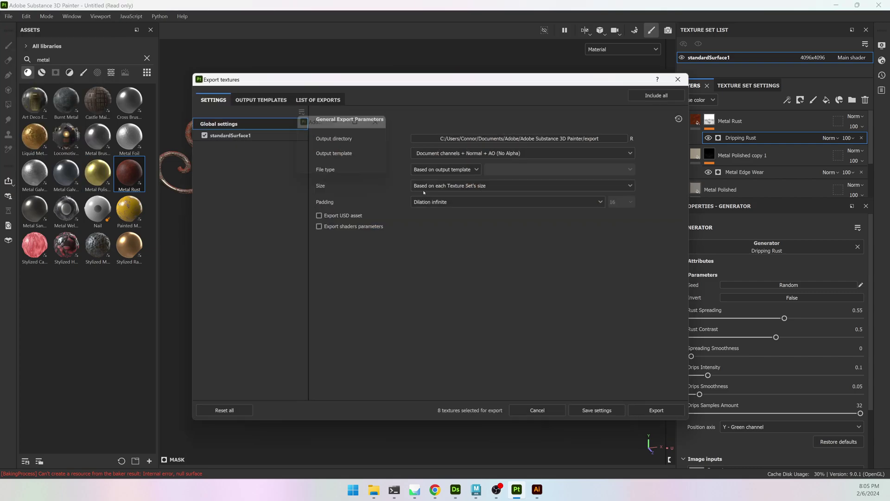
left_click(529, 136)
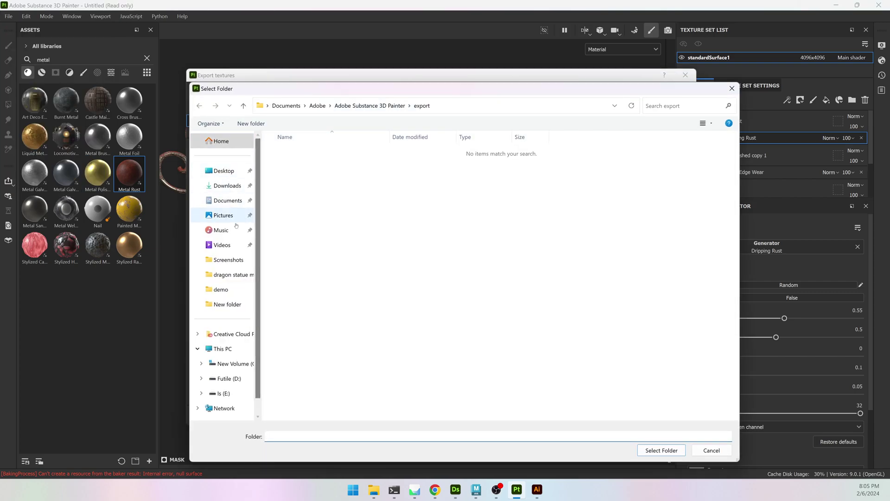
left_click(223, 171)
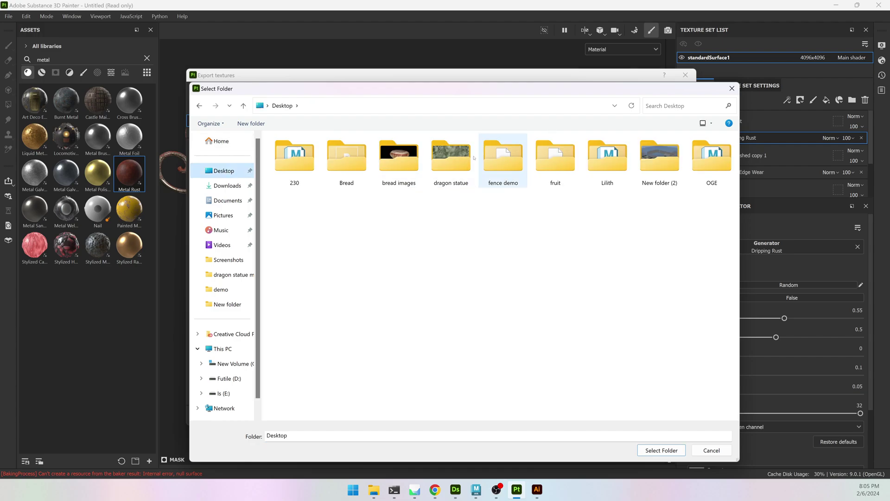
double_click(481, 156)
- Create a folder named "fence textures unity" inside fence demo and choose it as the export's output directory
right_click(295, 170)
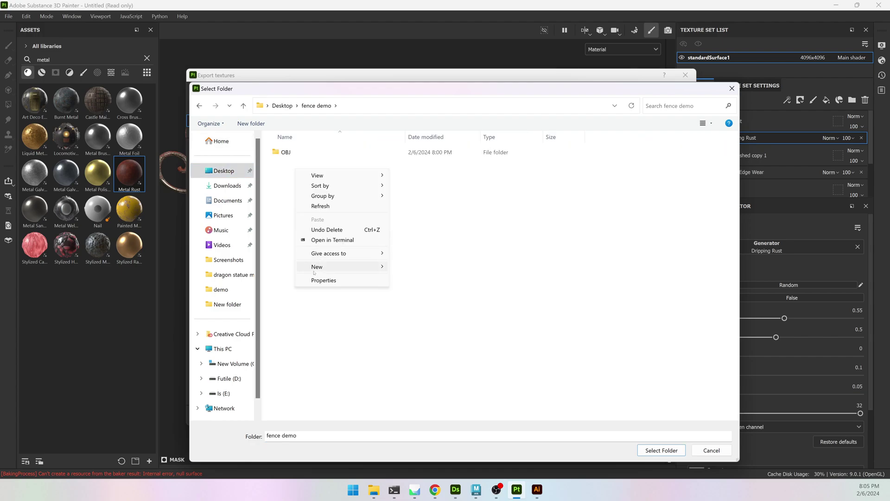
mouse_move(320, 264)
left_click(410, 268)
type("fe")
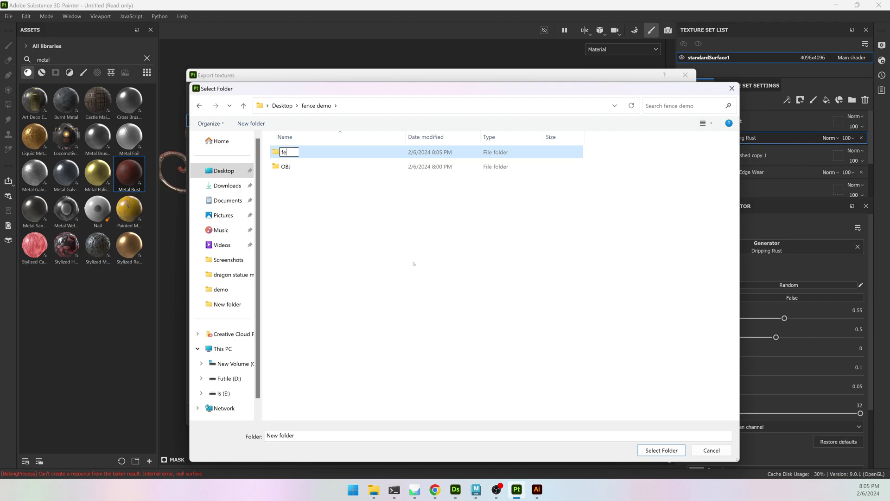
type("nce textures unity")
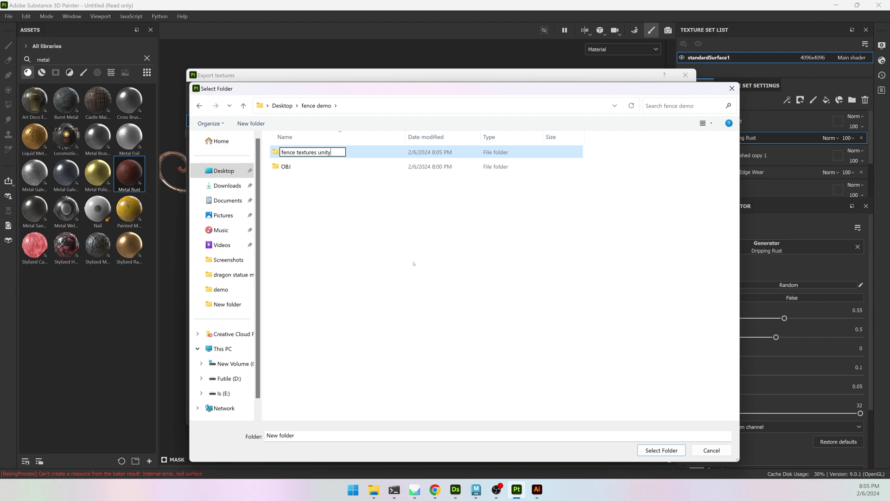
key("Return")
left_click(674, 451)
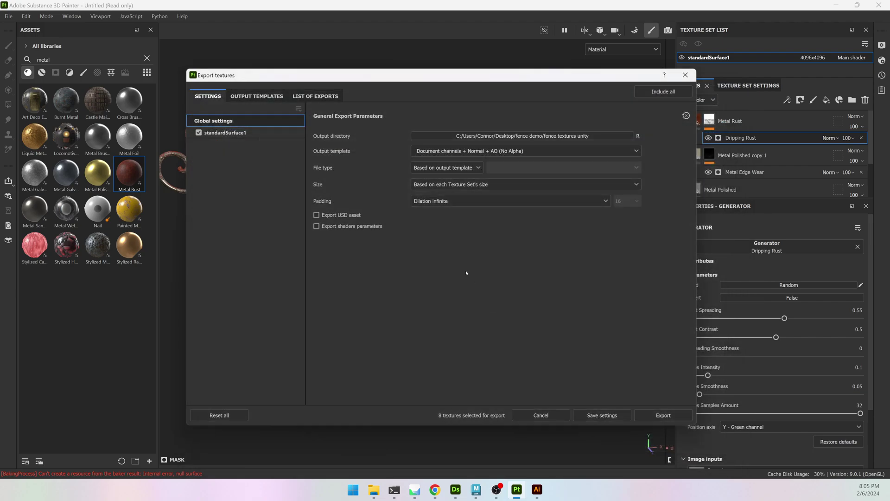
- Export the textures with the Unity HD Render Pipeline (Metallic Standard) output template and close the export window
left_click(460, 152)
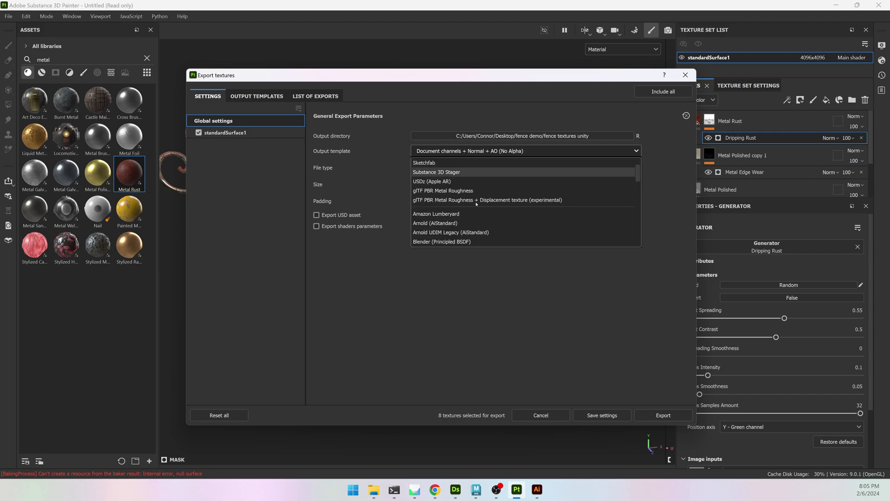
scroll(463, 223, "down", 6)
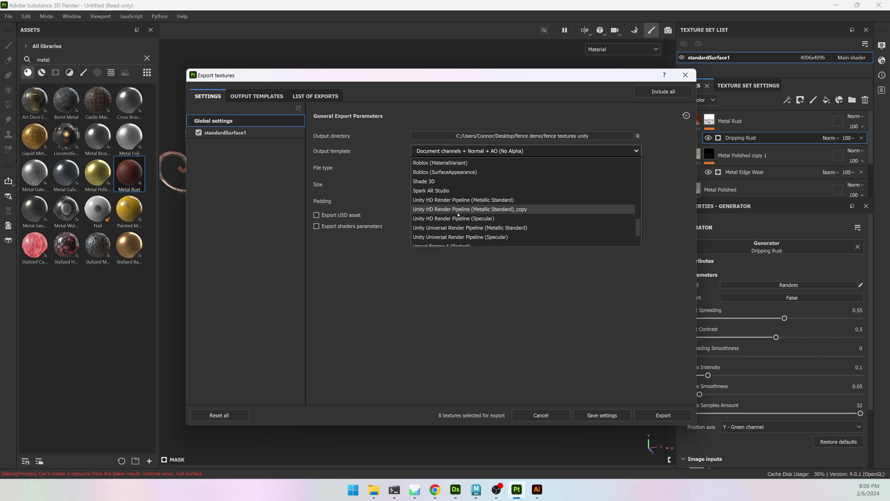
left_click(475, 200)
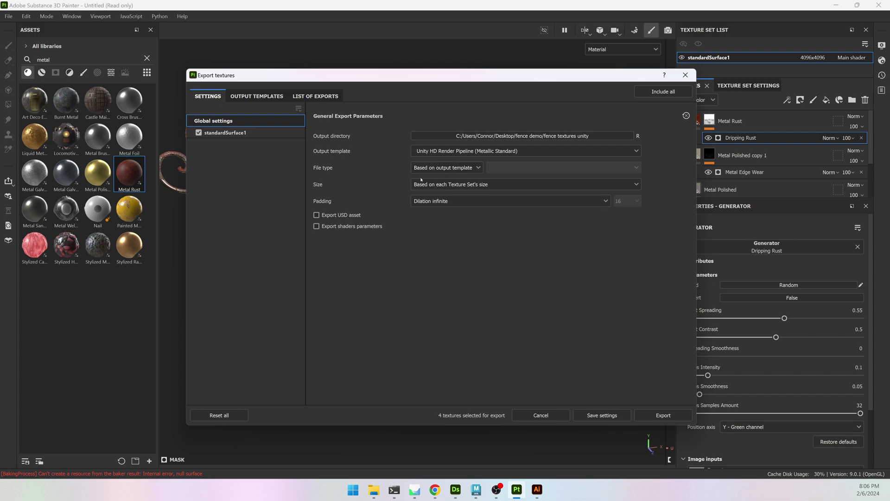
left_click(673, 415)
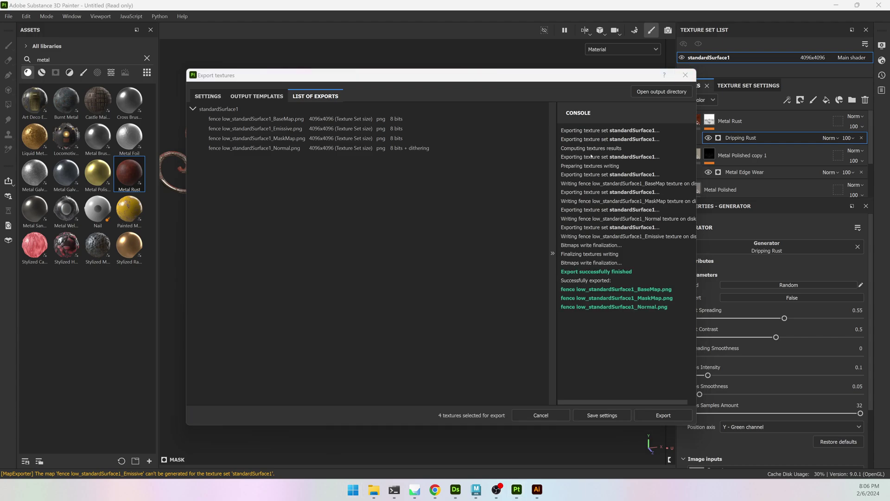
left_click(689, 79)
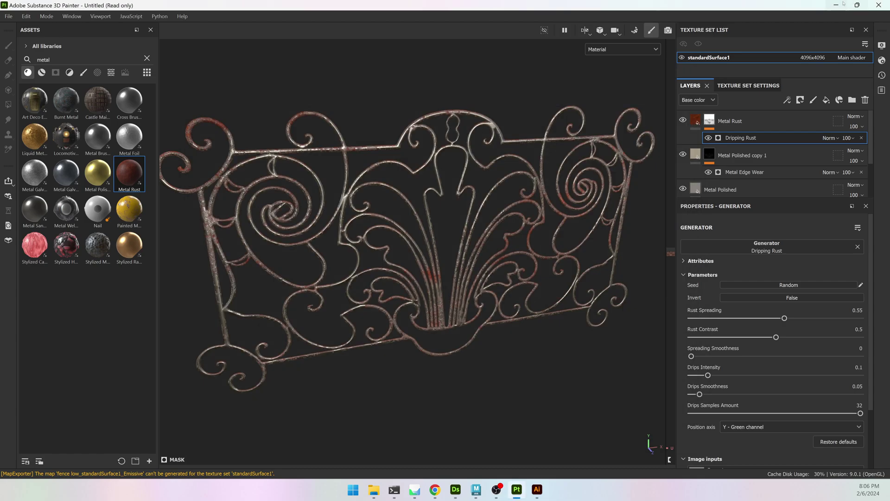
- Switch to File Explorer and open the fence textures unity folder inside fence demo
left_click(476, 489)
left_click(836, 5)
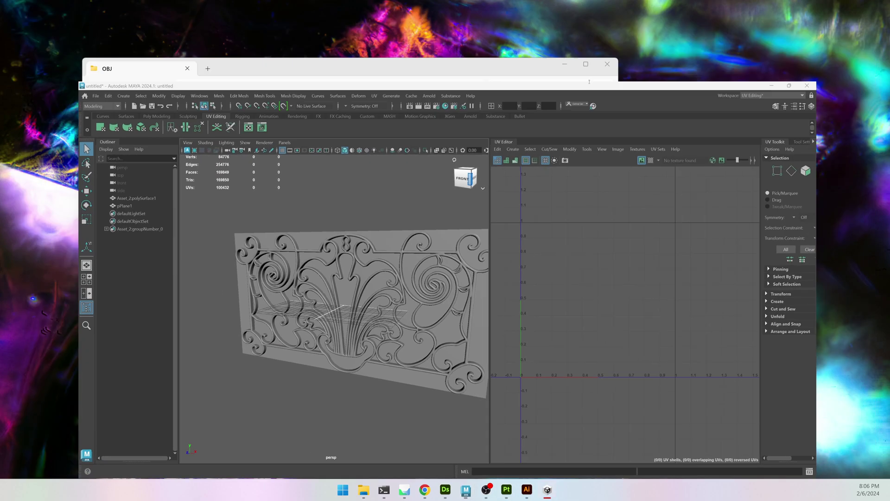
left_click(280, 201)
left_click(239, 86)
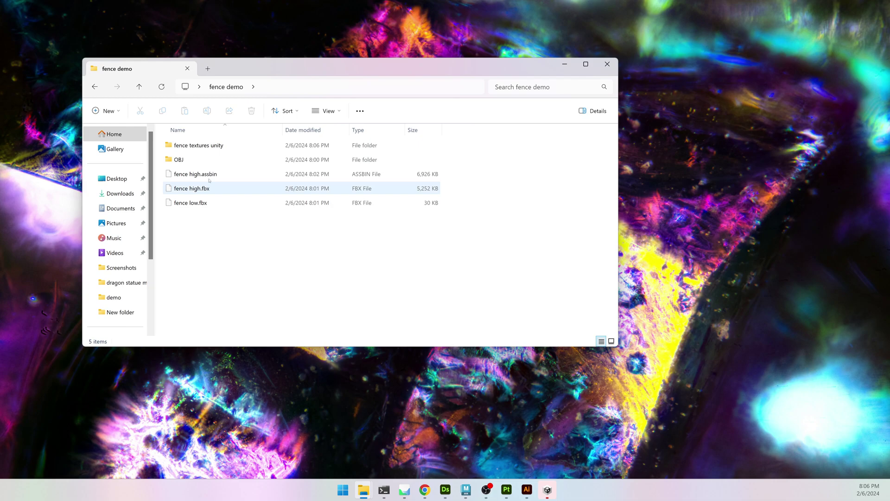
double_click(214, 145)
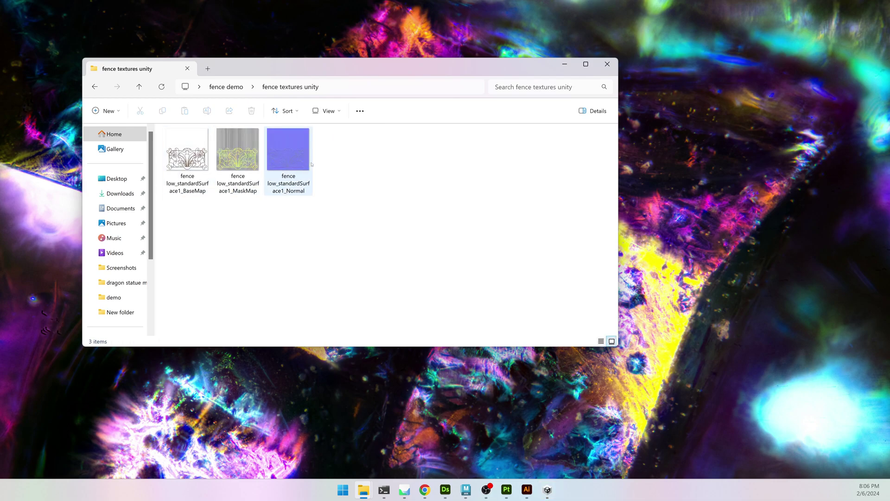
- View the exported BaseMap, MaskMap and Normal textures one after another in the image viewer
double_click(190, 160)
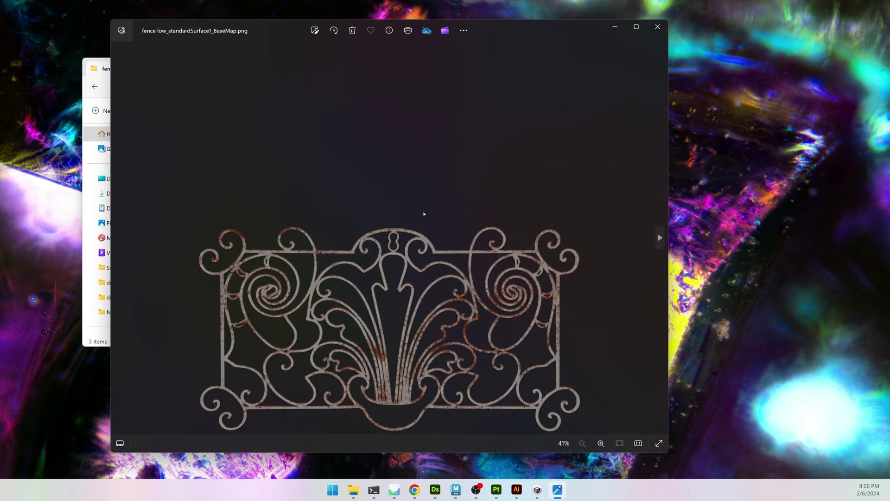
key("Right")
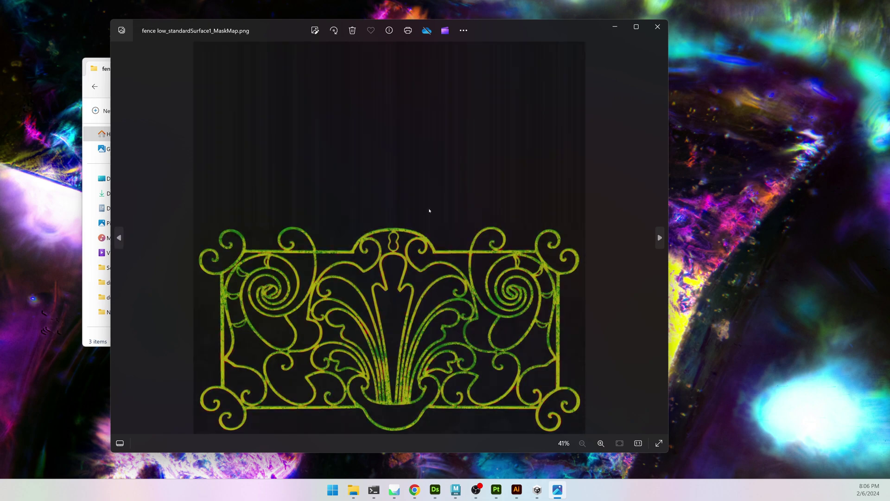
key("Right")
key("Right")
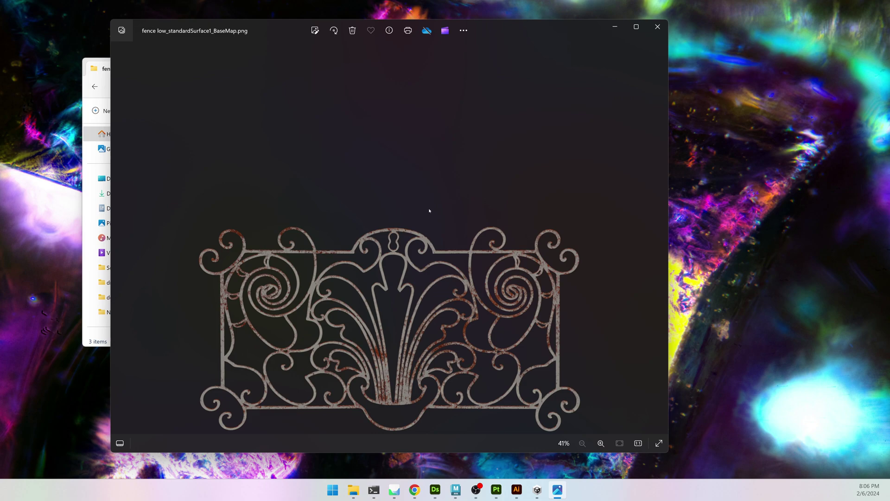
- Go through the exported MaskMap and Normal textures again and close the image viewer
key("Right")
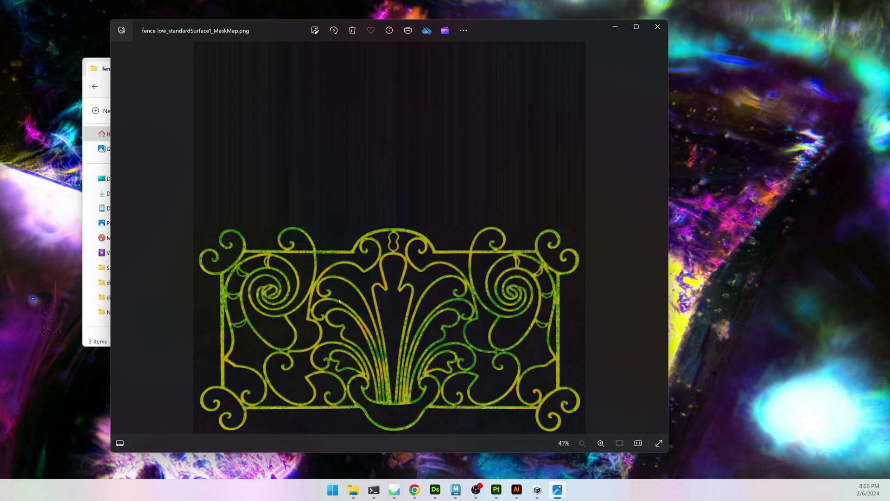
key("Right")
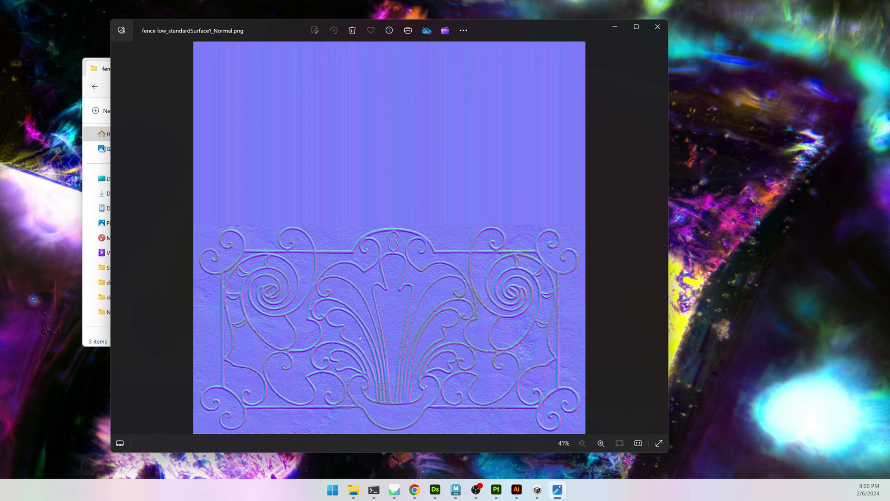
left_click(657, 27)
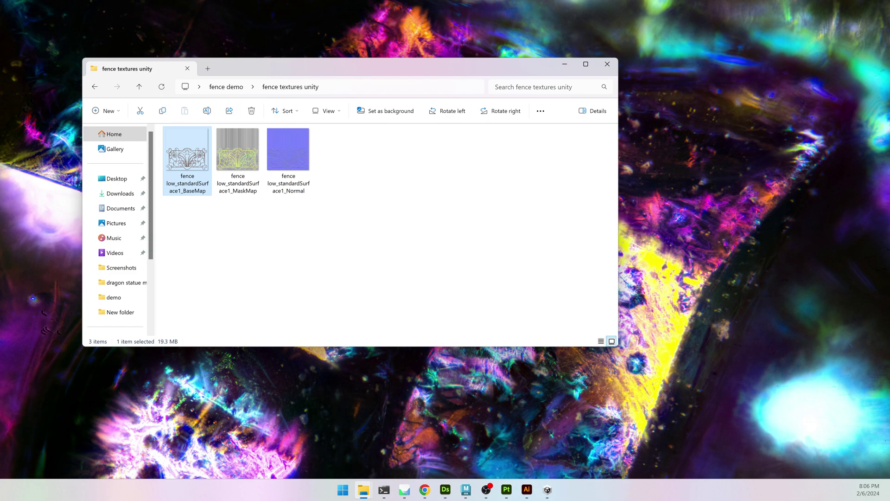
- Switch to Unity Hub, check the new project templates for 3D (HDRP), and cancel without creating a project
left_click_drag(0, 116, 362, 58)
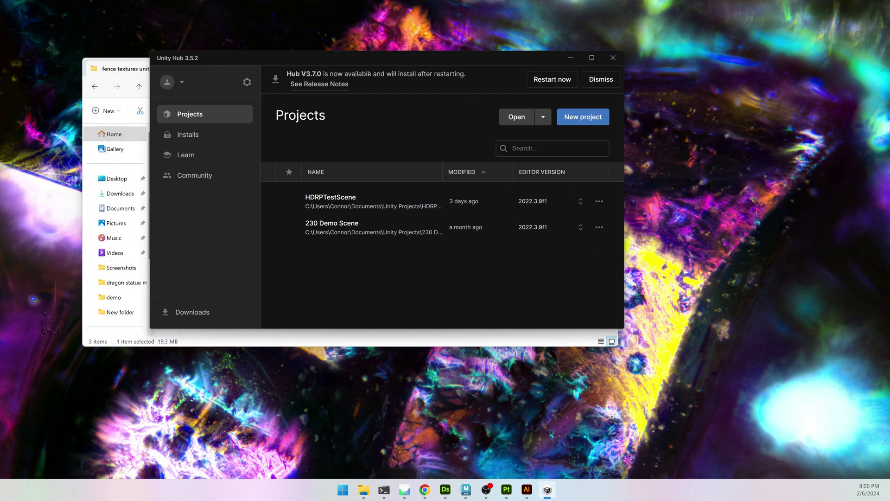
left_click(591, 118)
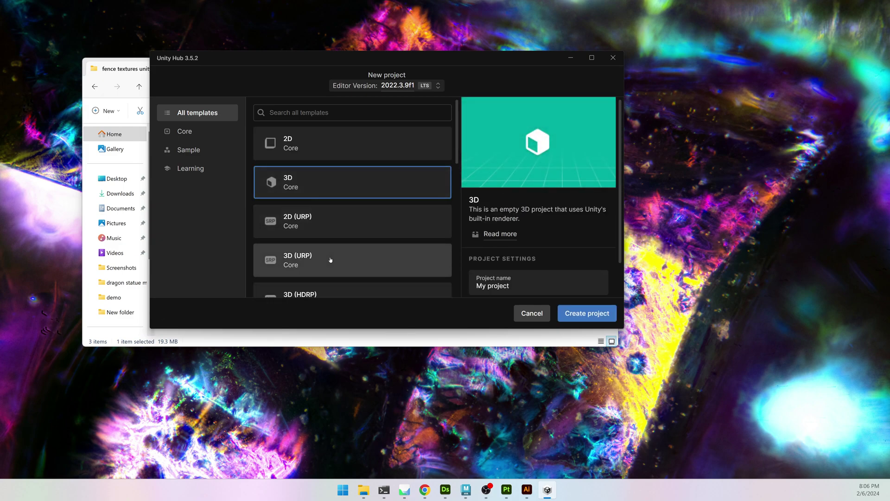
scroll(330, 259, "down", 1)
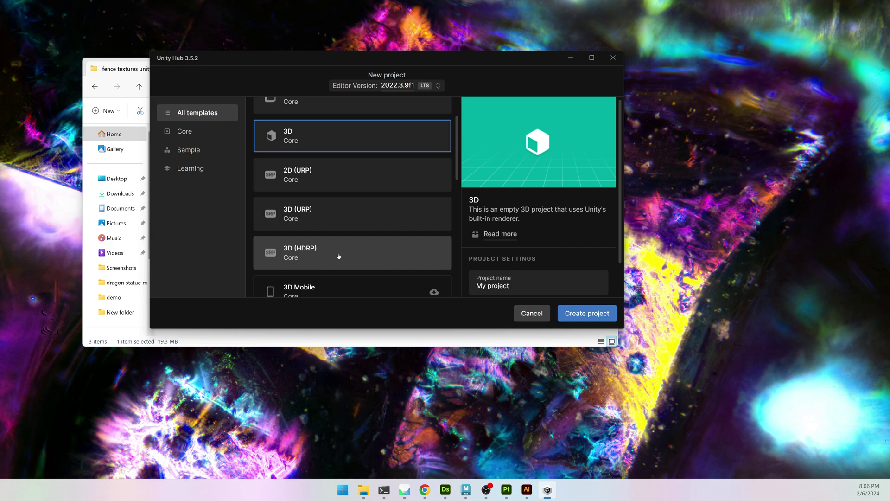
left_click(532, 313)
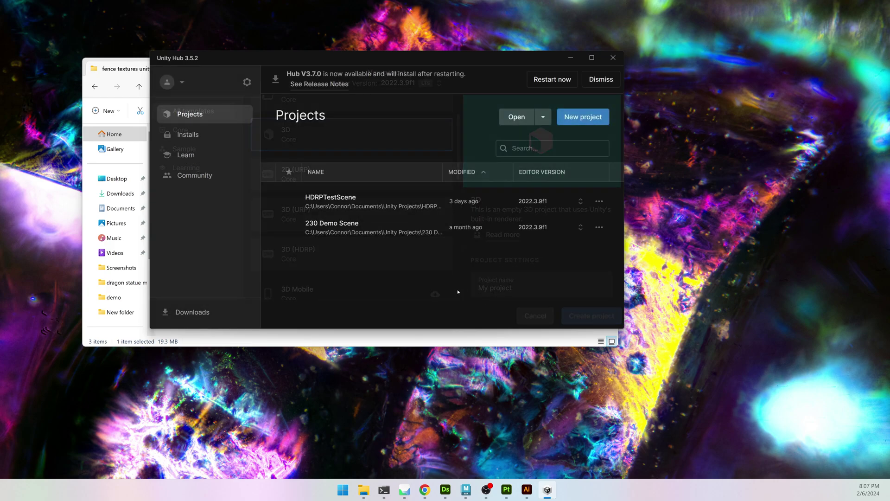
- Open the existing HDRPTestScene project and look at the two brick fence posts in its scene
left_click(341, 205)
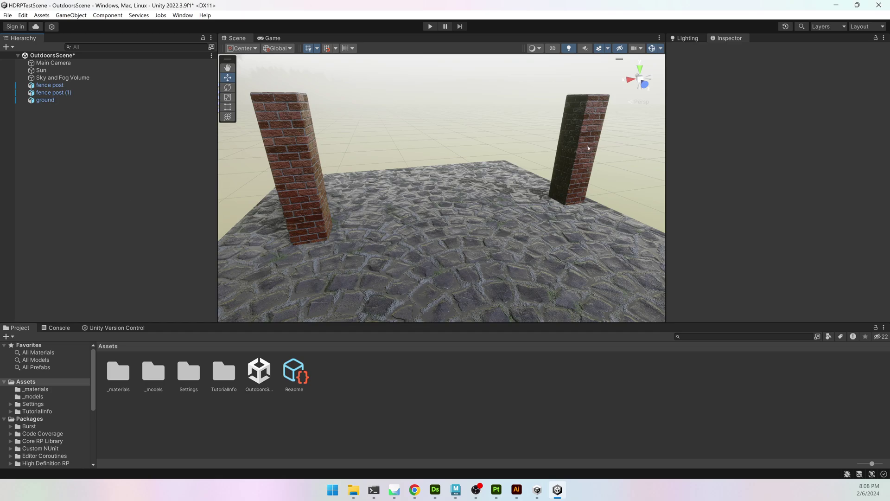
left_click_drag(501, 167, 417, 147, "alt")
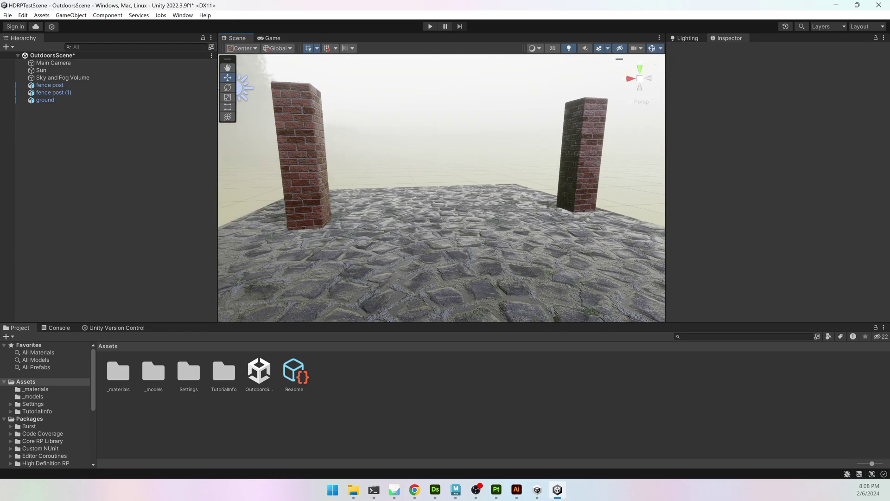
- Import the fence BaseMap, MaskMap and Normal textures from the fence textures unity folder into the project's _materials folder
key("alt+Tab")
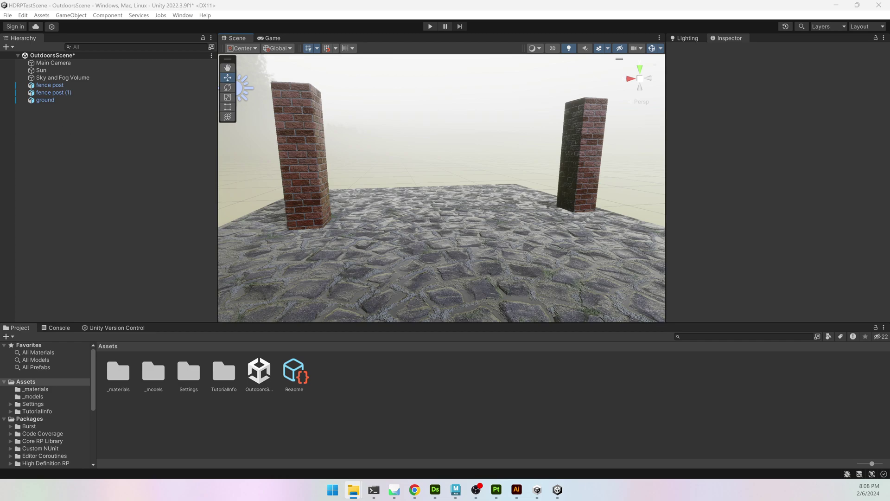
left_click_drag(0, 107, 606, 30)
left_click(123, 370)
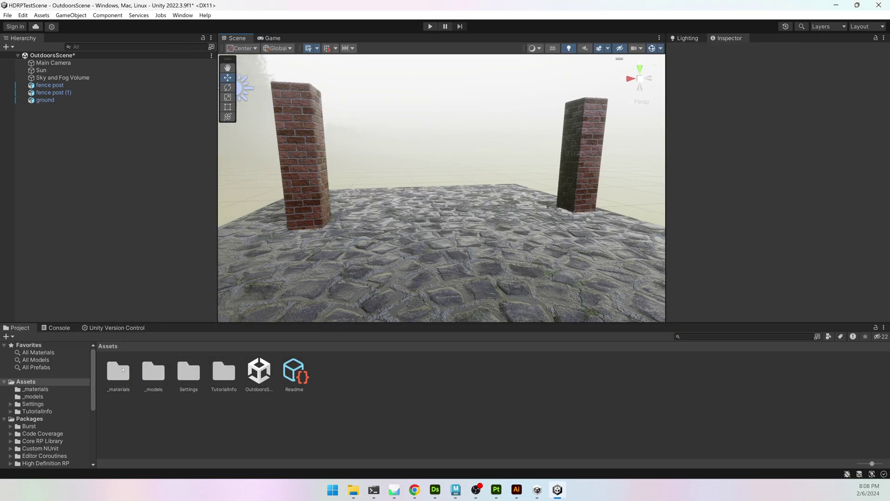
double_click(123, 370)
key("alt+Tab")
left_click_drag(556, 173, 506, 397)
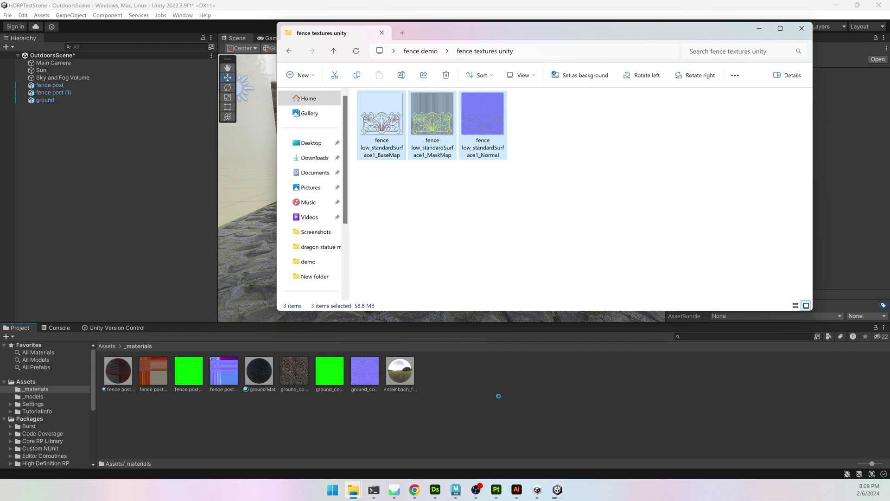
- Import fence low.fbx from the fence demo folder into the project's _models folder
left_click(420, 214)
left_click(421, 52)
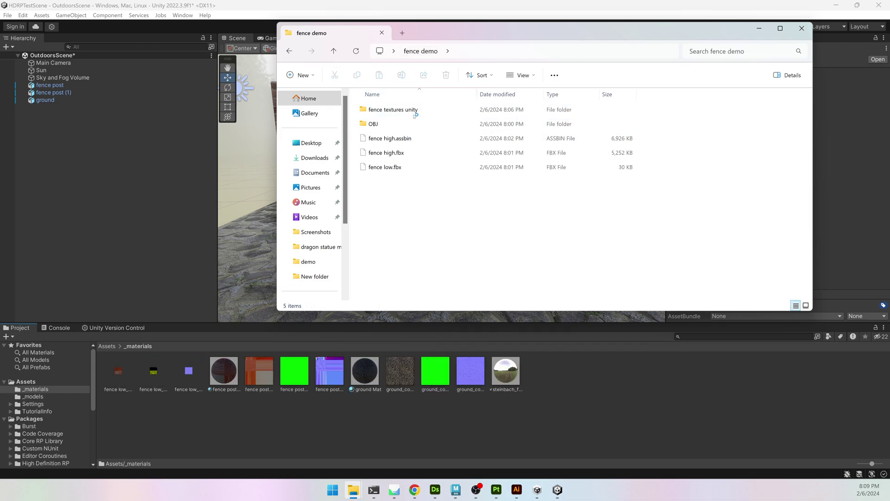
left_click(416, 165)
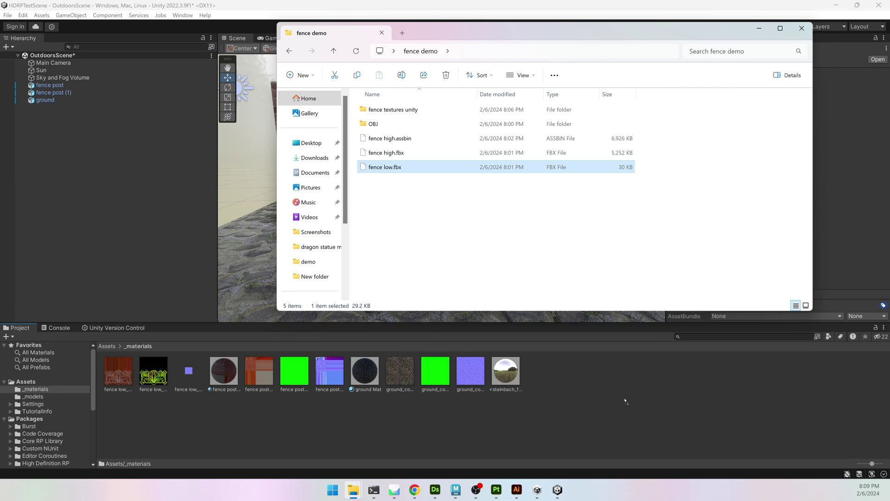
left_click_drag(481, 222, 111, 352)
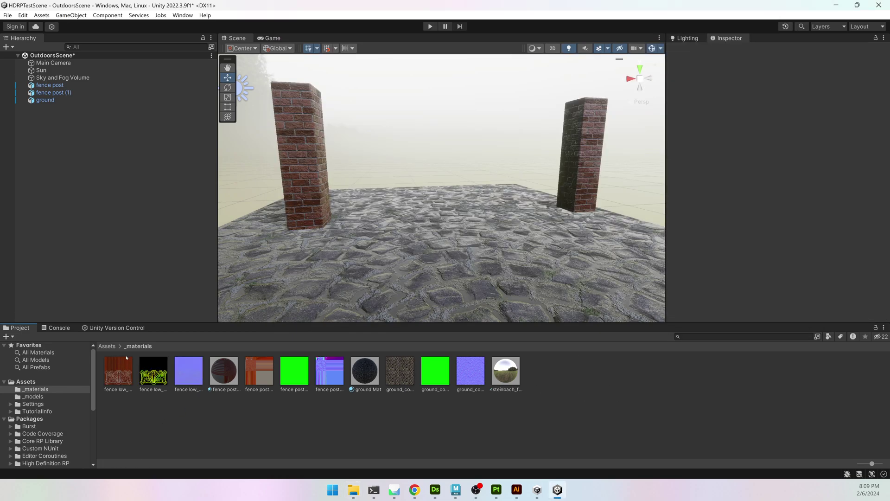
left_click(105, 346)
double_click(154, 371)
key("alt+Tab")
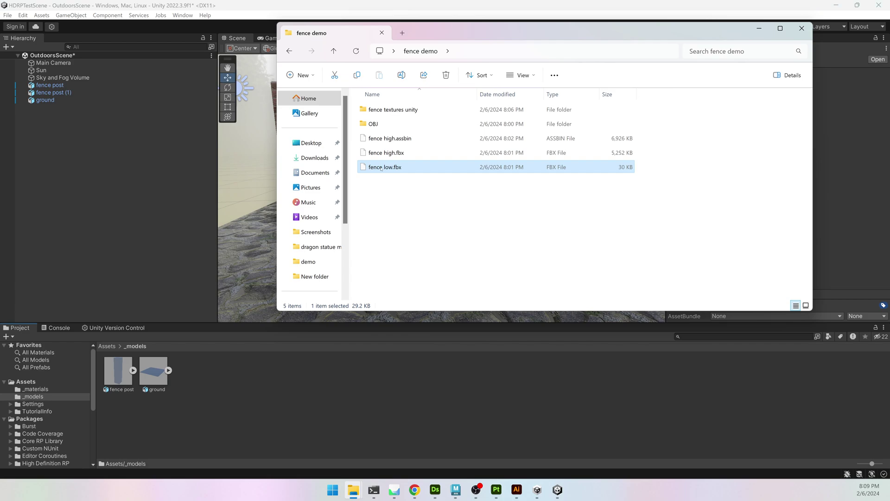
left_click_drag(381, 169, 158, 401)
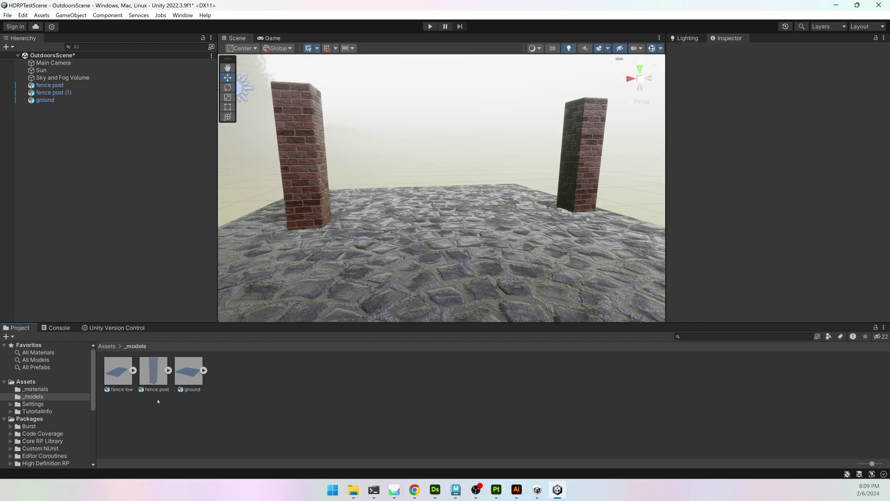
left_click(119, 370)
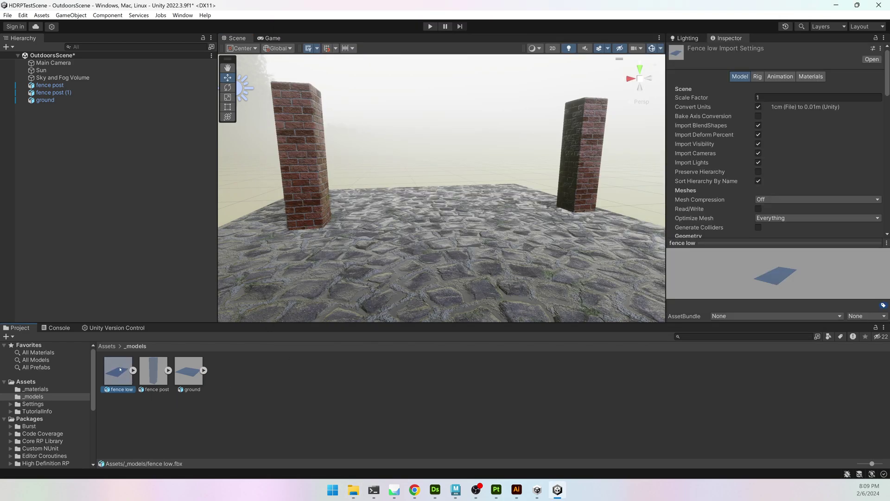
left_click_drag(117, 357, 146, 250)
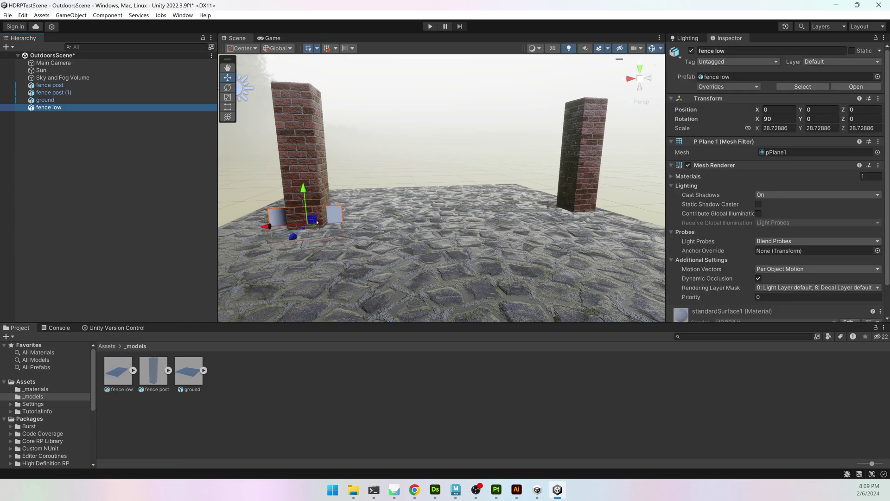
left_click_drag(304, 224, 421, 165)
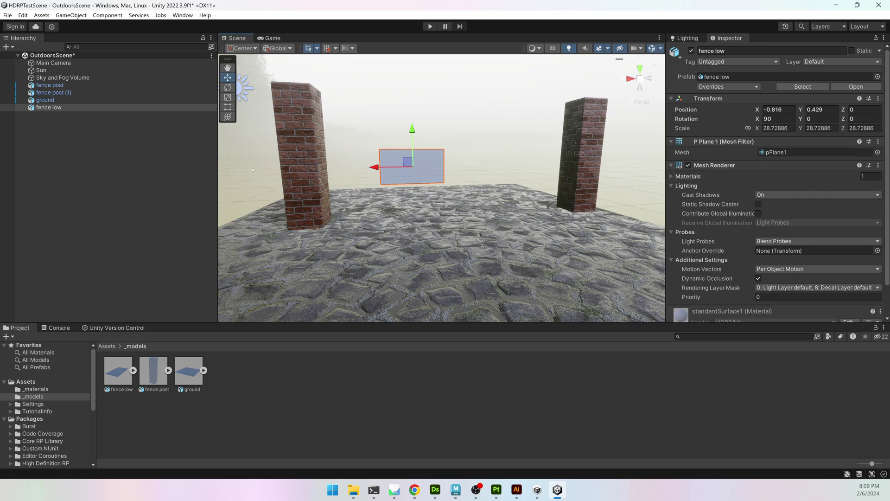
key("Delete")
- Turn off Convert Units in the fence low model's import settings and apply the change
left_click(118, 369)
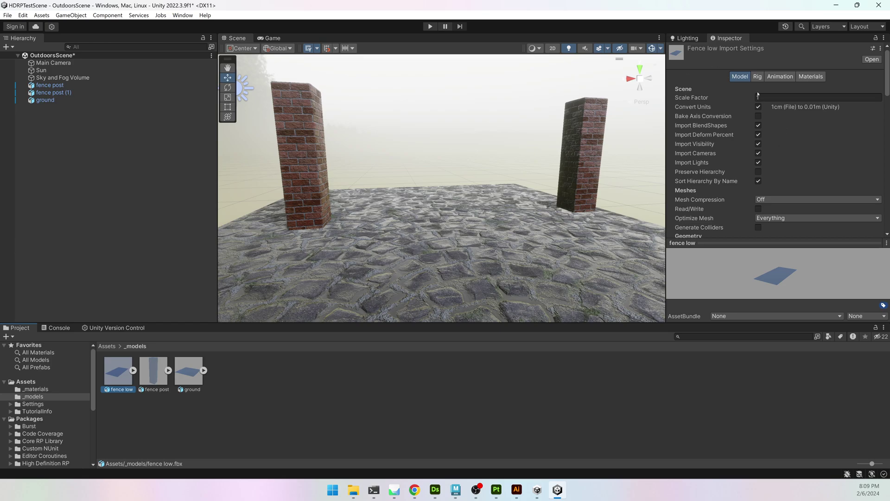
left_click(758, 107)
scroll(835, 186, "down", 10)
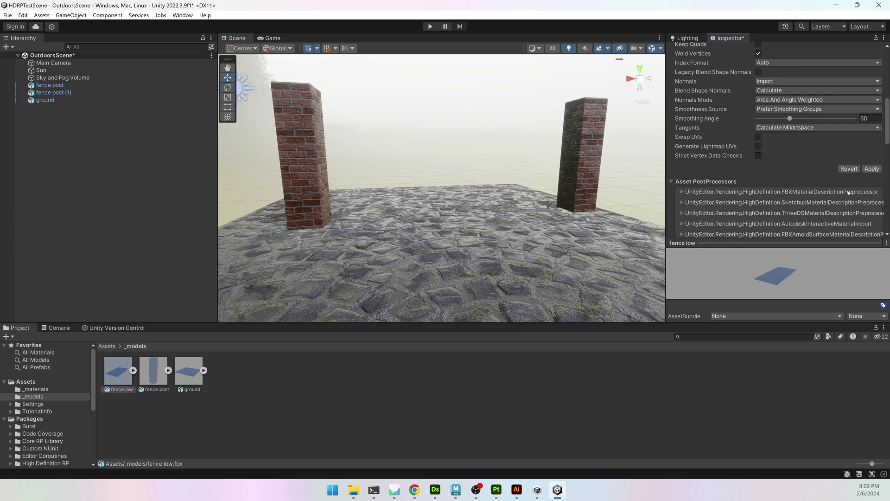
left_click(871, 168)
- Place the fence low model between the brick posts at X -1.017, Y 0.565 with scale 1, and review its import settings
left_click_drag(118, 370, 56, 113)
scroll(383, 227, "down", 10)
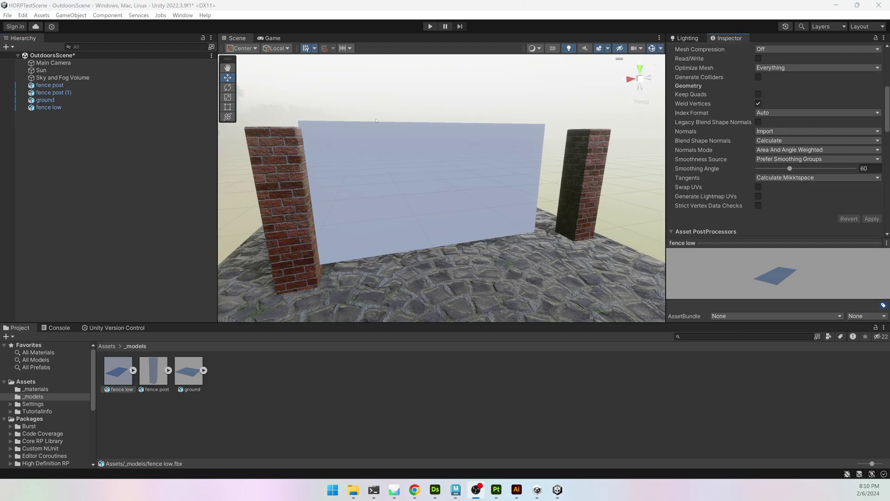
left_click(410, 180)
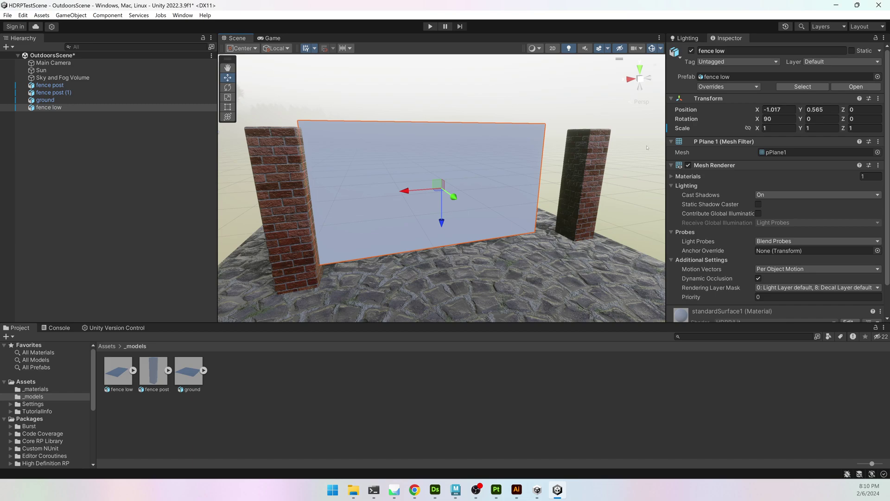
left_click(119, 371)
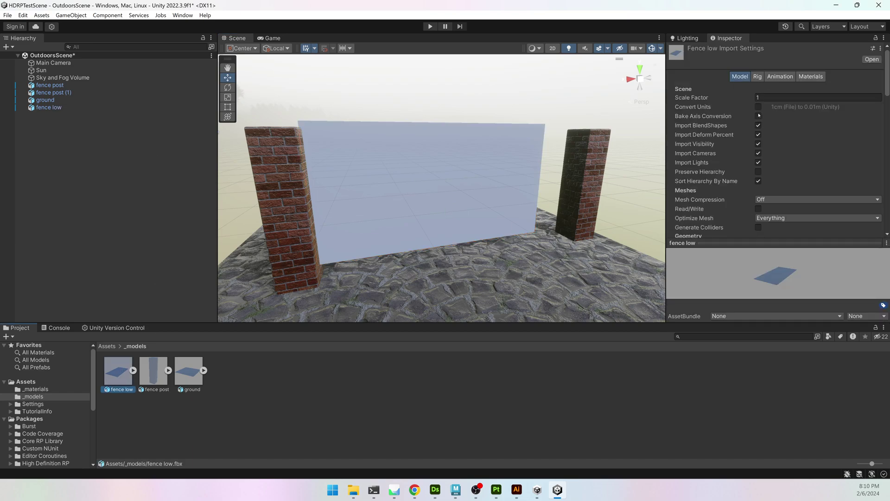
- Shift the fence plane to X -1.048 and slide the far brick post against the plane's free edge
left_click(445, 188)
left_click_drag(444, 188, 409, 194, "alt")
left_click(409, 195)
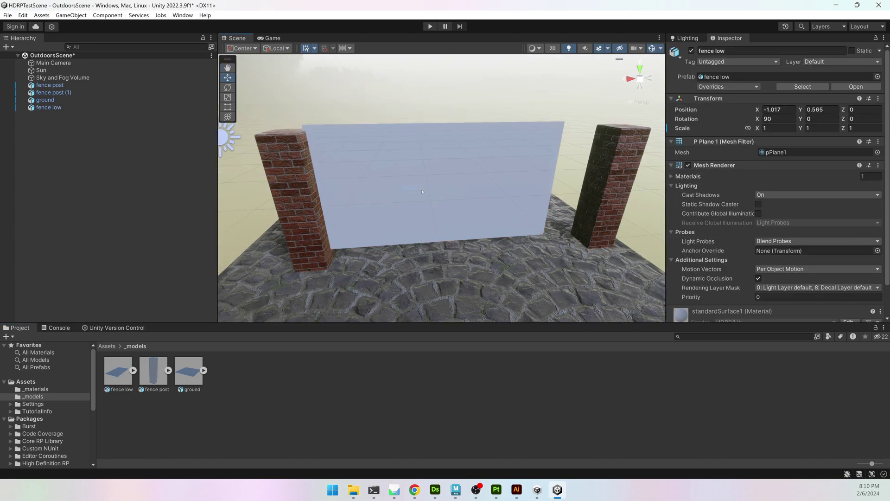
left_click(409, 195)
key("f")
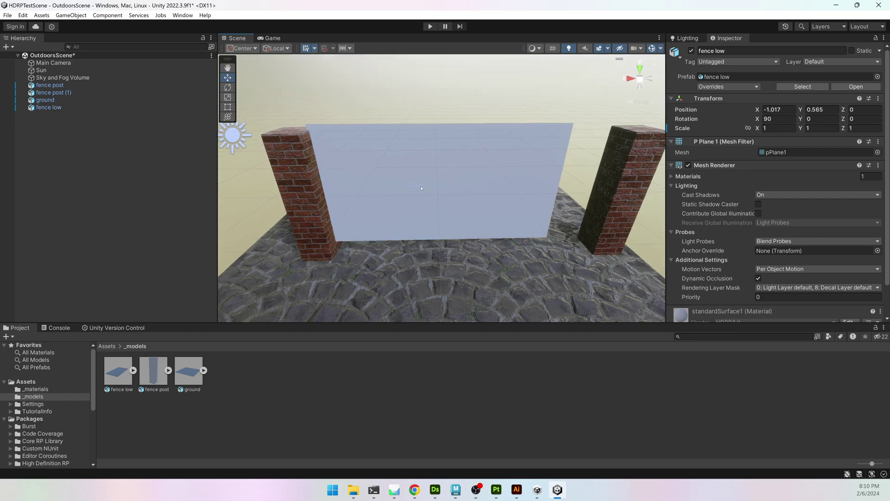
mouse_move(407, 190)
left_mouse_down()
mouse_move(430, 192)
mouse_move(400, 194)
mouse_move(413, 192)
left_mouse_up()
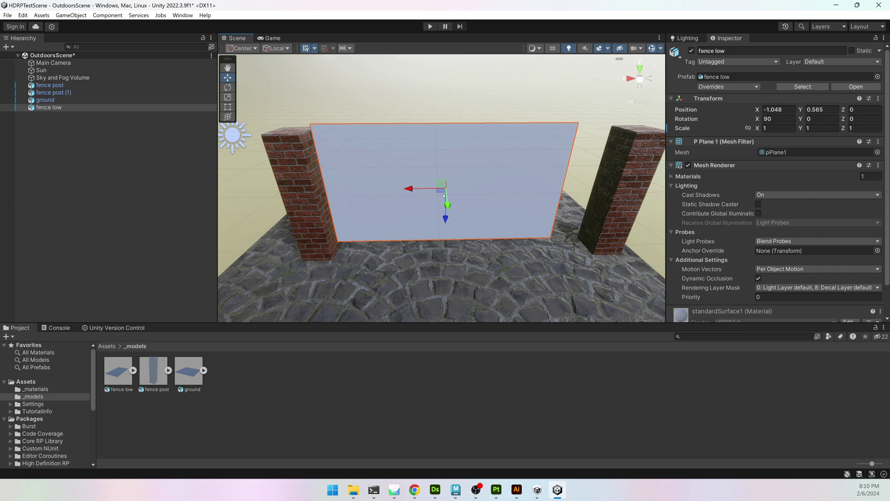
left_click(583, 195)
left_click_drag(583, 195, 545, 194)
- Create a new material named "iron fence" in the _materials folder
left_click(137, 364)
left_click(108, 347)
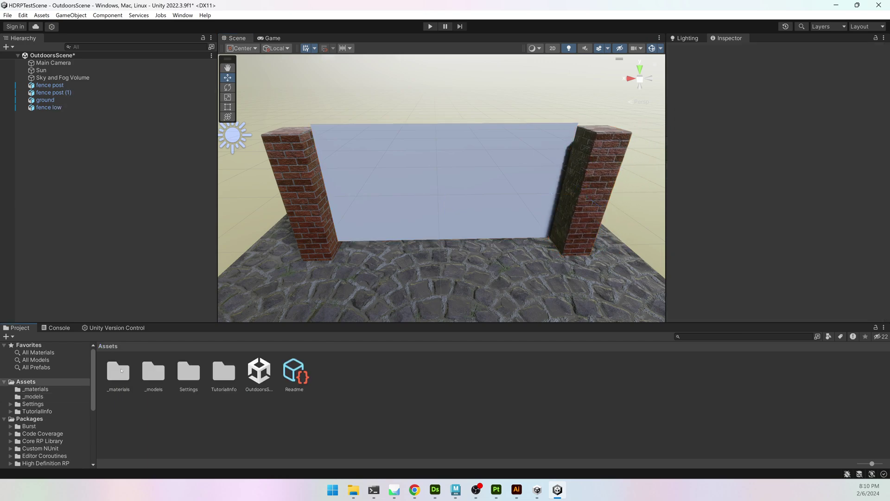
double_click(122, 370)
right_click(402, 412)
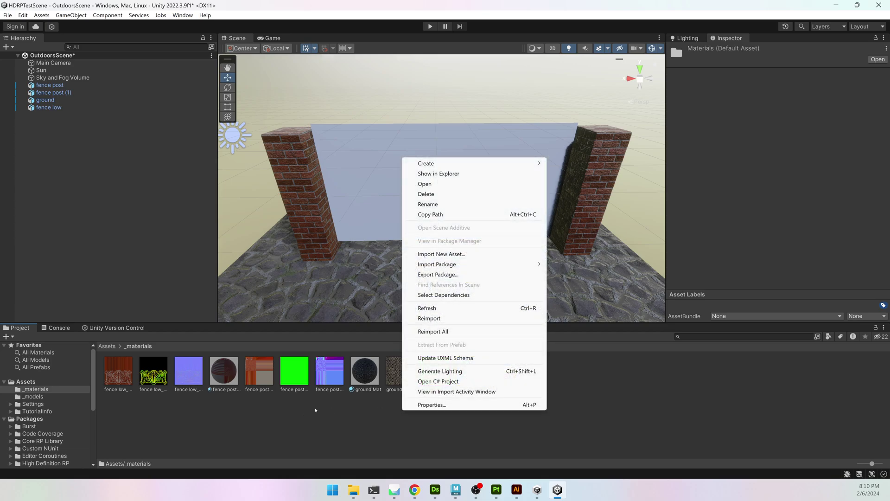
mouse_move(416, 164)
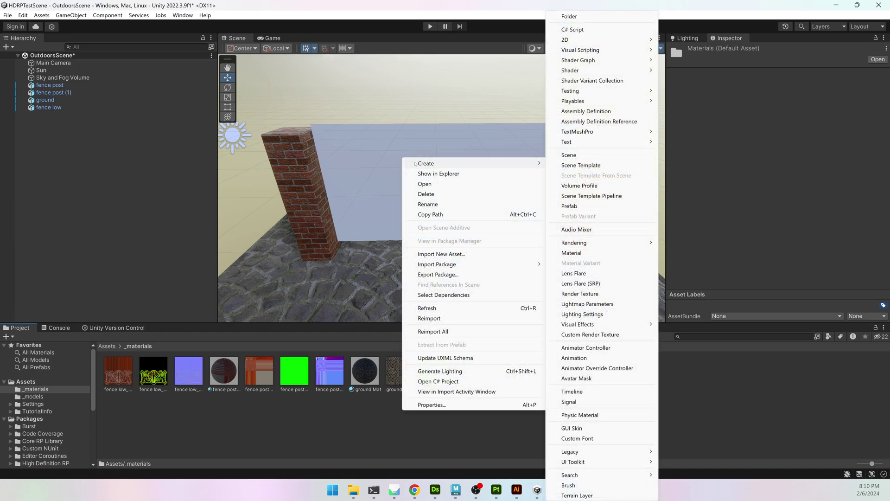
left_click(571, 253)
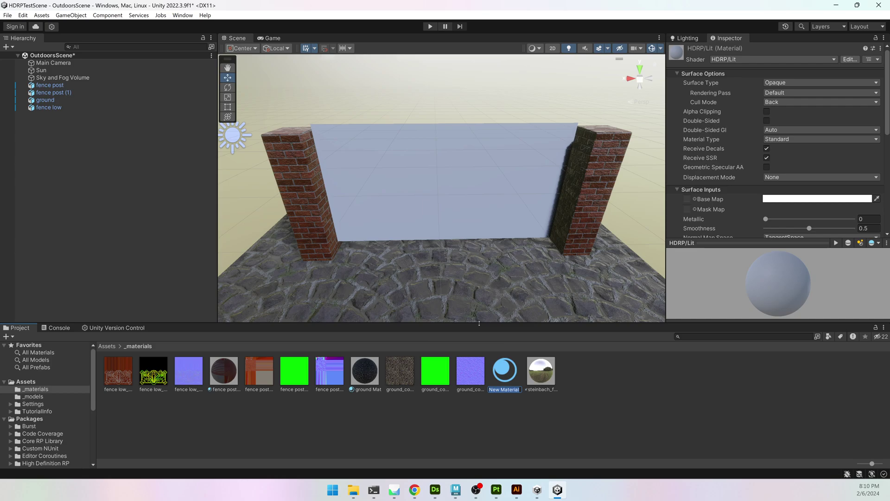
type("iron fence")
key("Return")
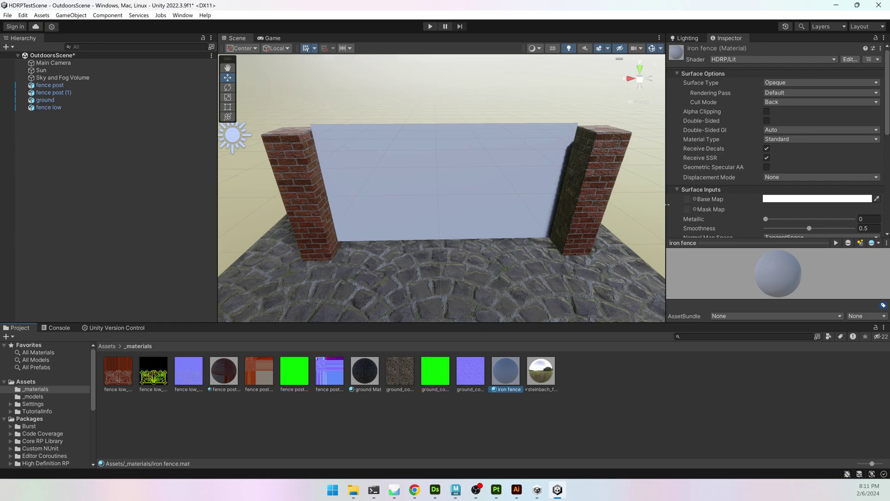
- Assign the fence low base map, mask map and normal map textures to the iron fence material
scroll(728, 156, "down", 5)
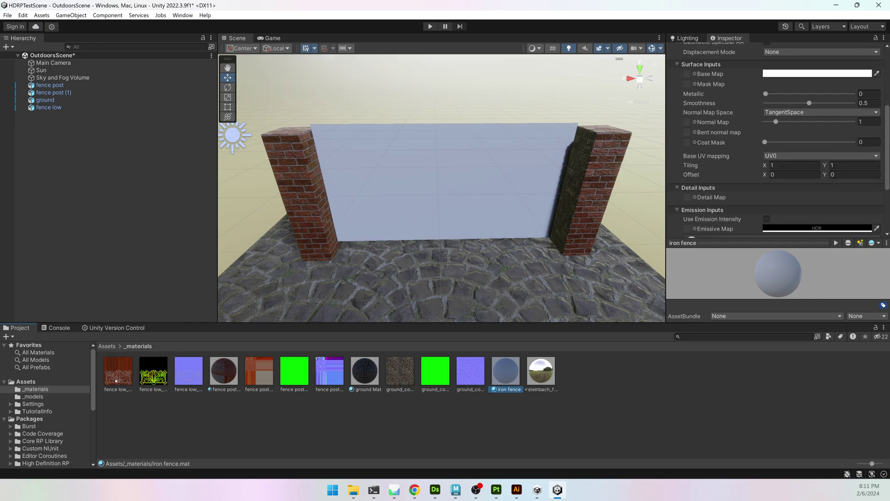
left_click_drag(116, 381, 688, 73)
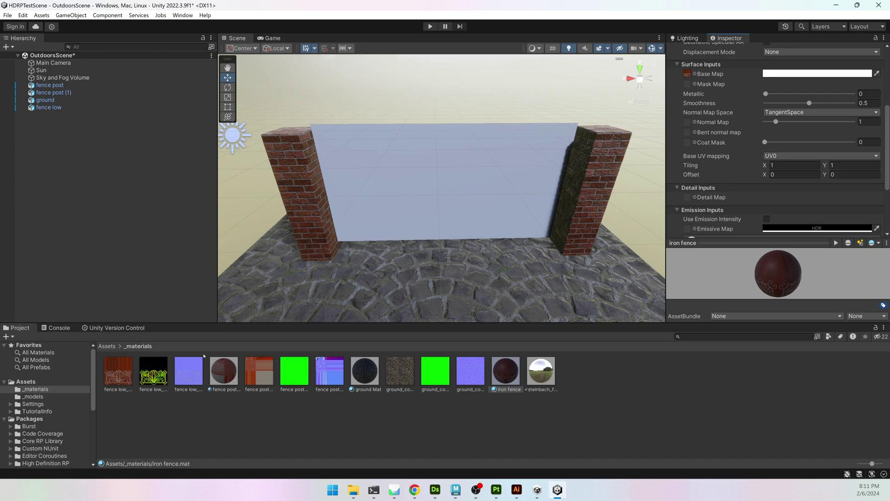
left_click_drag(147, 372, 687, 84)
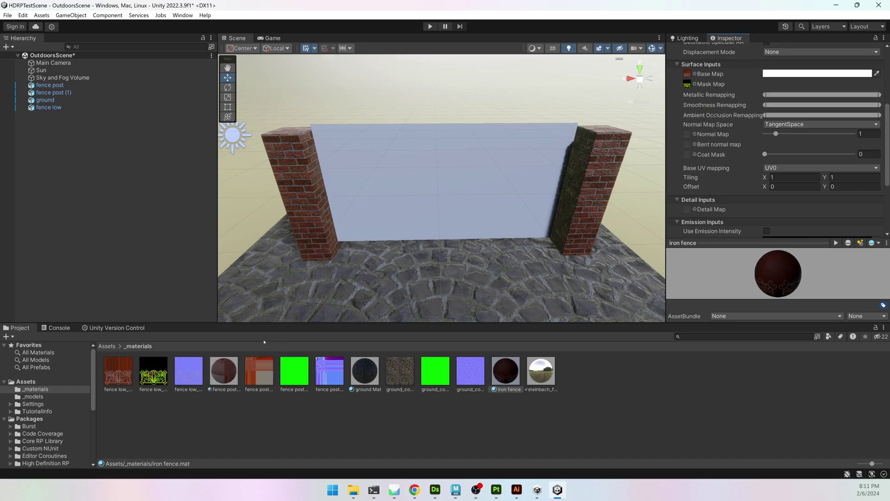
left_click_drag(186, 373, 687, 134)
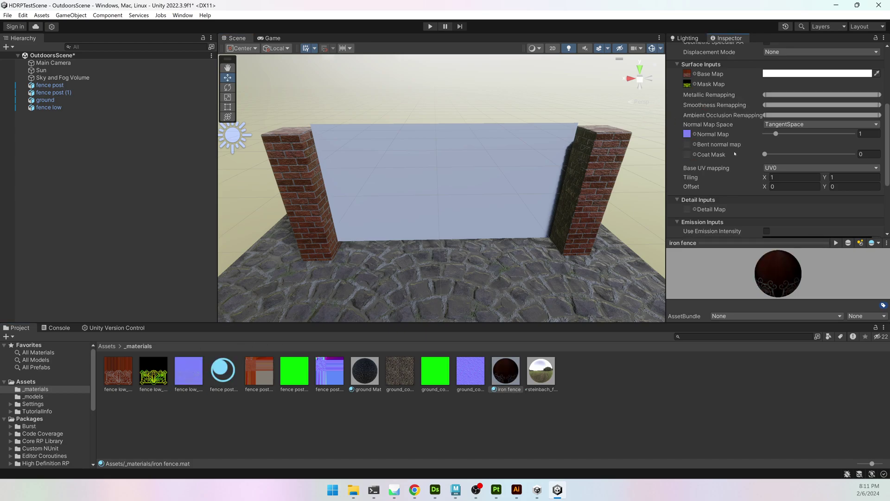
- Set the fence low normal texture's type to Normal map and apply the import change
left_click(188, 372)
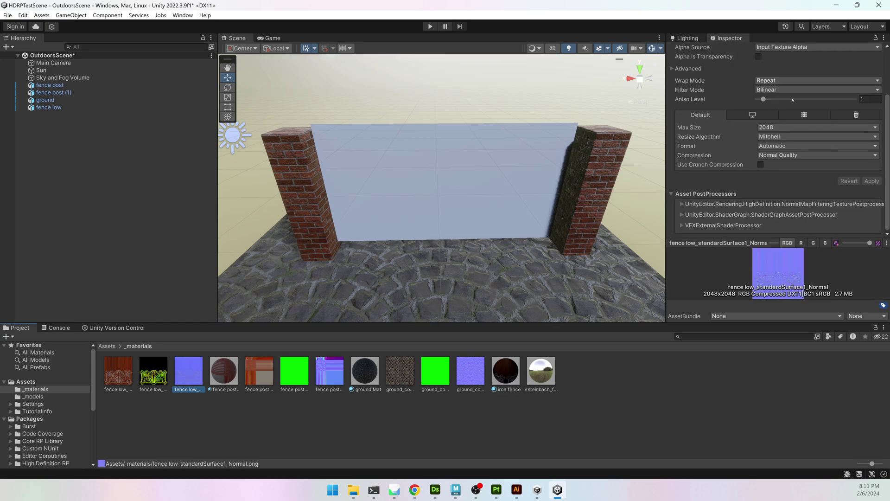
scroll(793, 100, "up", 4)
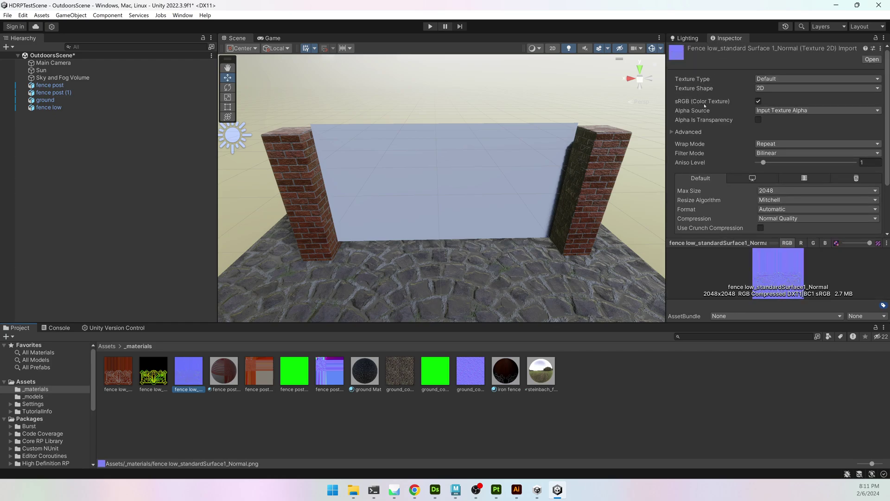
left_click(776, 80)
left_click(775, 95)
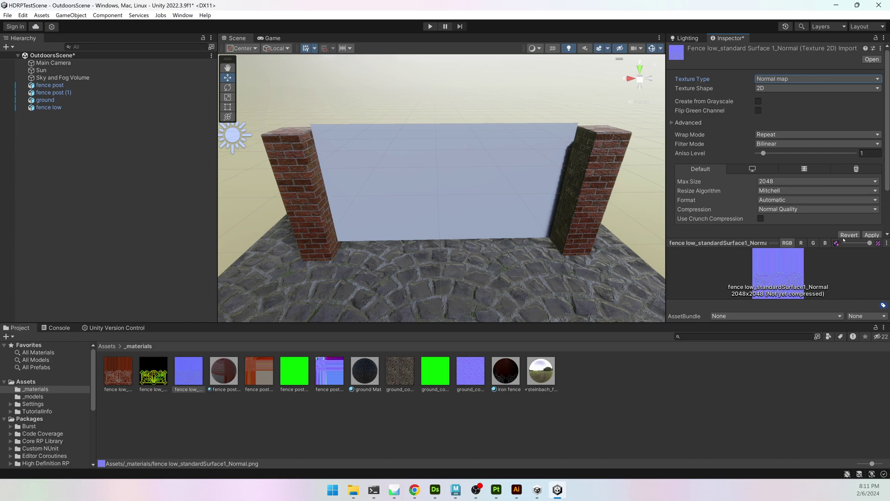
left_click(872, 235)
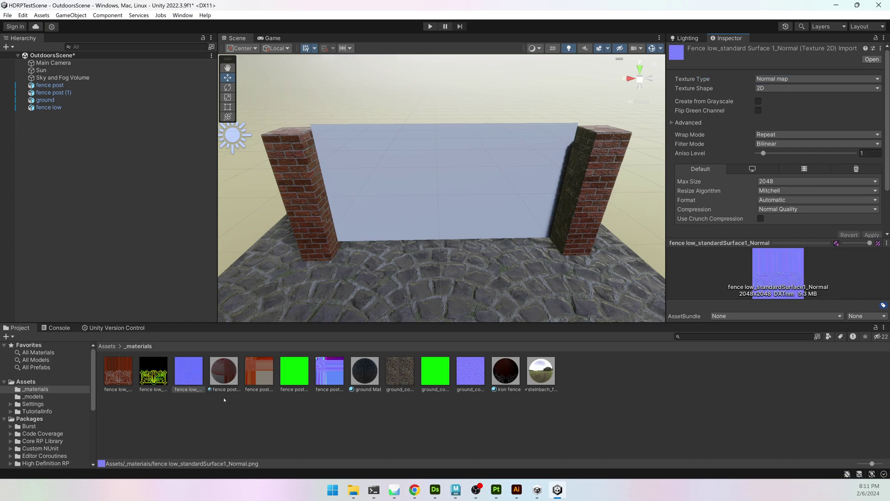
- Set the max size of all three fence low textures to 4096 and apply the change
left_click(122, 378, "shift")
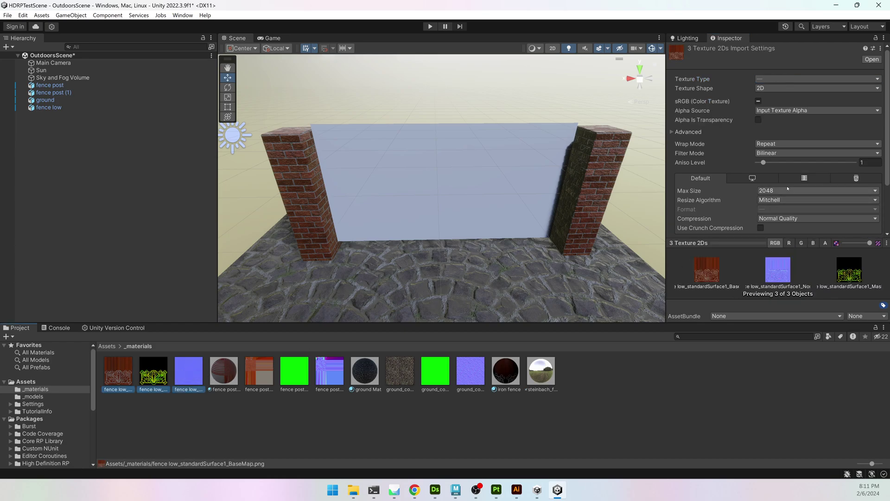
left_click(767, 193)
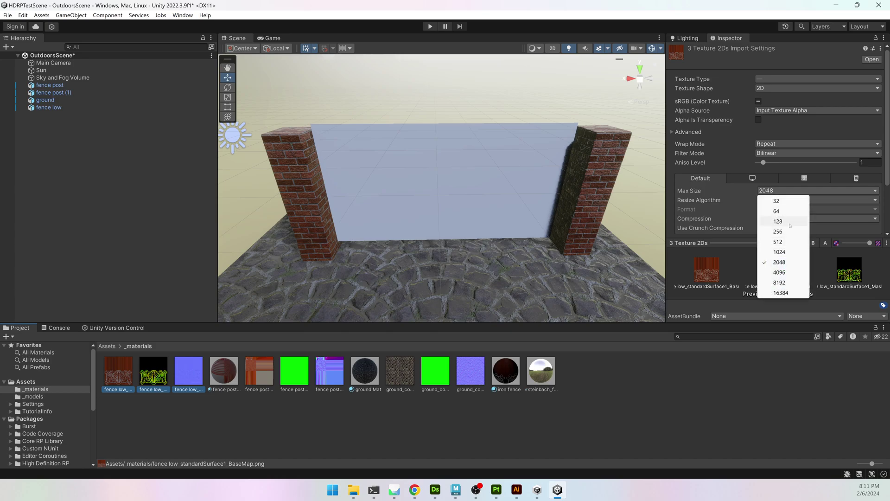
left_click(796, 272)
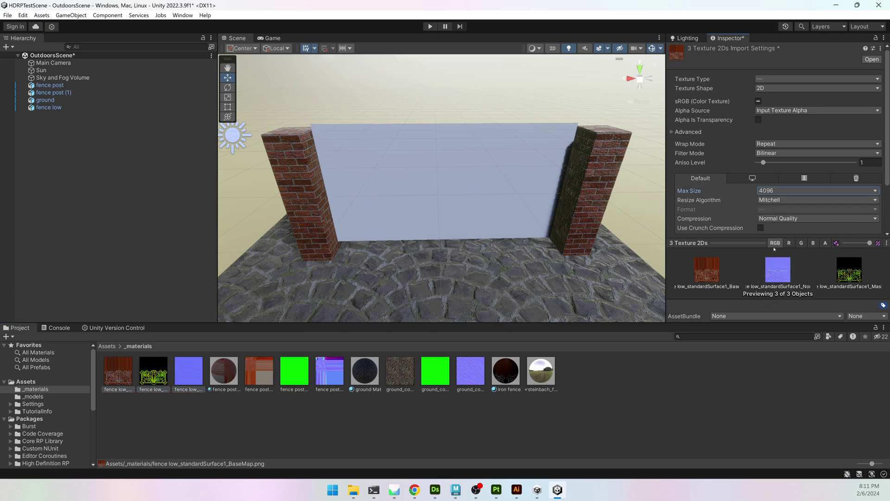
scroll(779, 208, "down", 3)
left_click(872, 181)
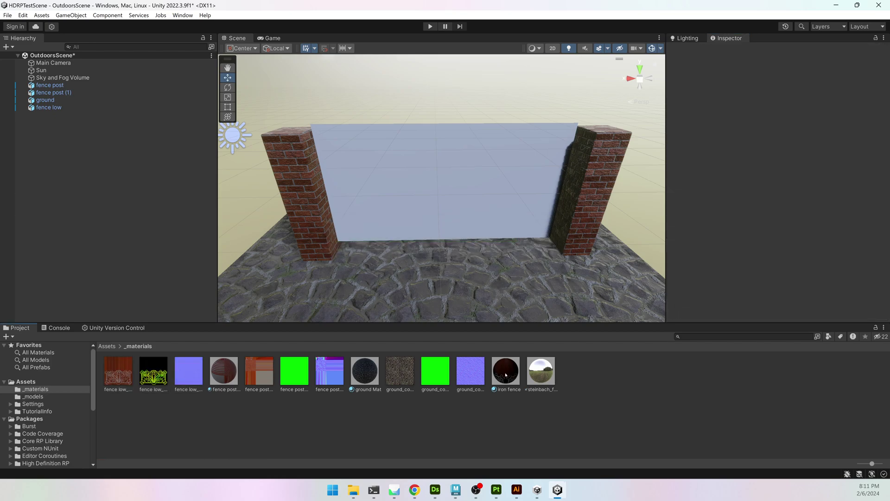
- Apply the iron fence material to the fence plane between the brick posts and view it up close
left_click_drag(506, 374, 389, 131)
scroll(486, 191, "up", 3)
right_click_drag(390, 145, 451, 171, "alt")
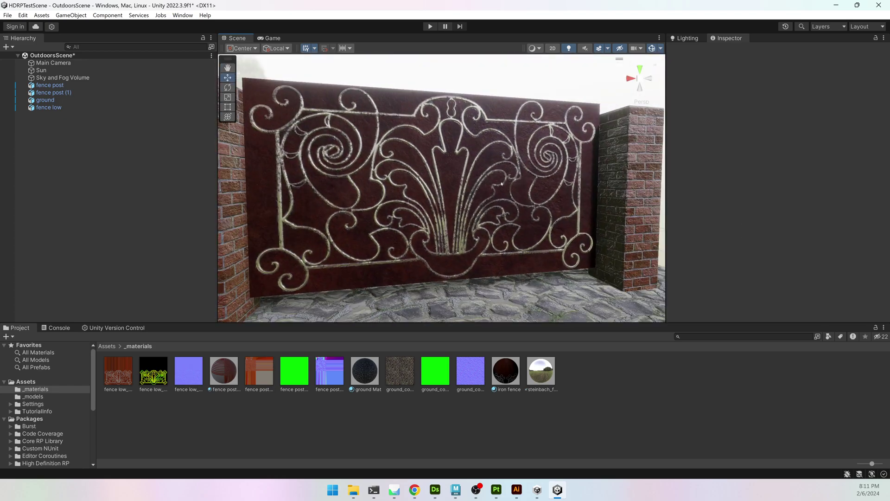
middle_click_drag(450, 171, 413, 201)
mouse_move(413, 201)
left_mouse_down("alt")
mouse_move(299, 206)
mouse_move(403, 192)
left_mouse_up("alt")
- Enable Alpha Clipping on the iron fence material to cut away the plane around the ironwork
left_click(506, 371)
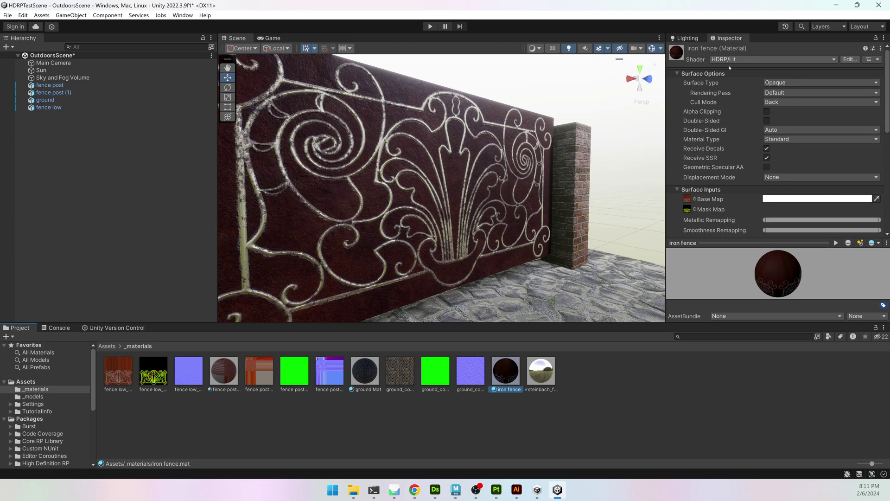
left_click(767, 111)
scroll(455, 196, "down", 1)
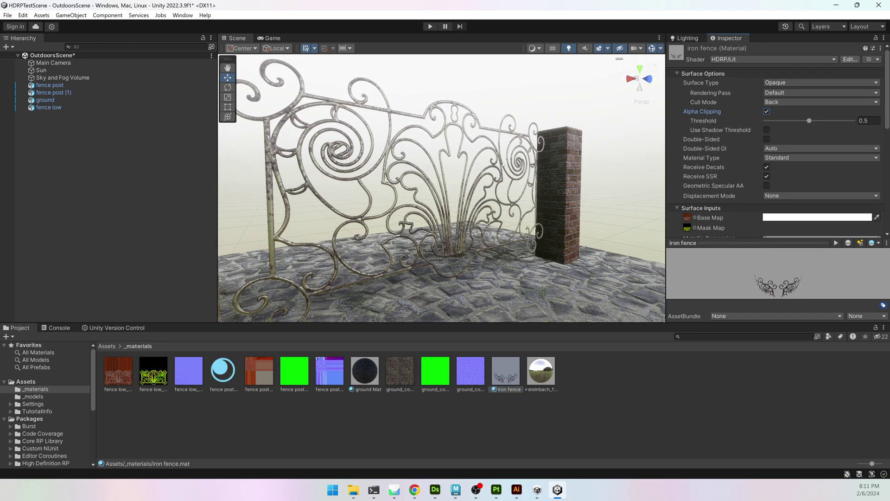
left_click_drag(490, 186, 442, 185, "alt")
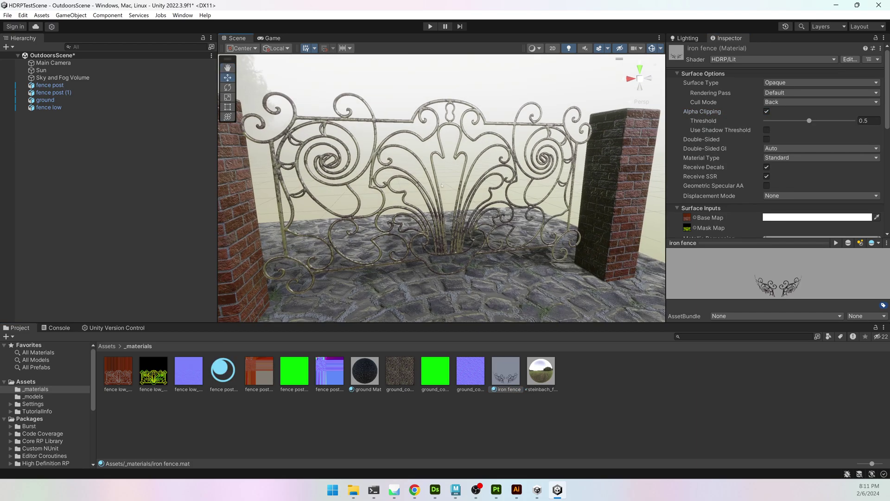
- Shift the fence plane to X -1.01 and slide the far brick post to about X -1.994 to meet the ironwork
left_click(429, 141)
key("f")
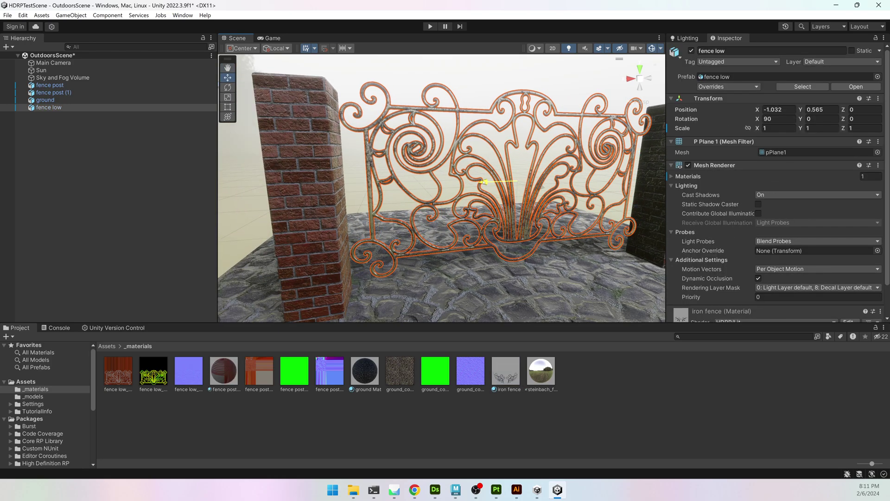
mouse_move(484, 182)
left_mouse_down()
mouse_move(513, 188)
mouse_move(475, 195)
left_mouse_up()
left_click(580, 170)
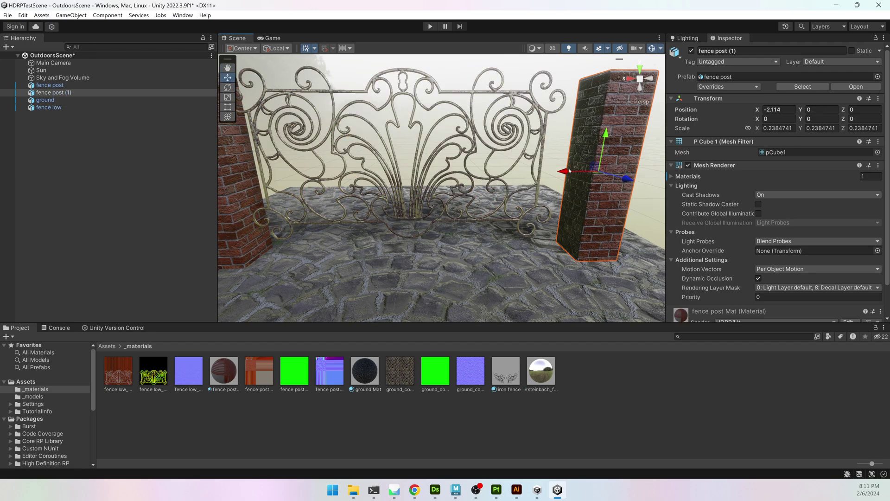
left_click_drag(569, 171, 549, 178)
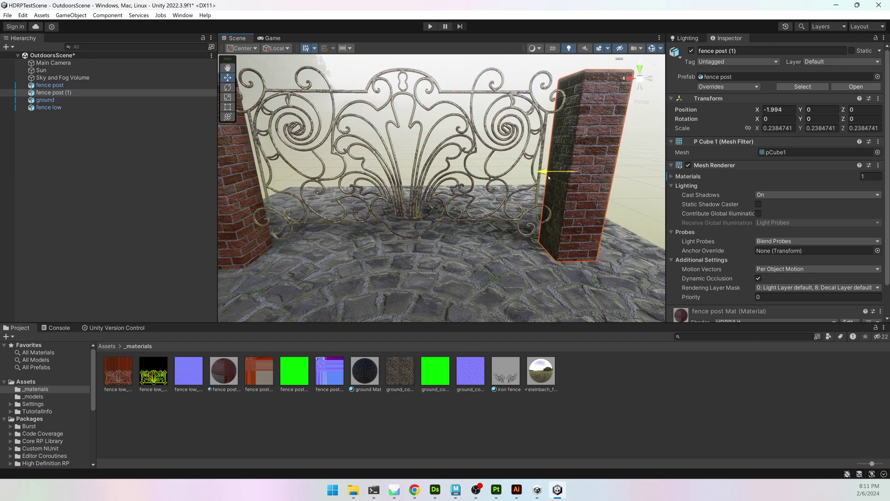
left_click(637, 174)
- Duplicate the fence plane twice, offsetting the copies slightly along Z to give the ironwork layered thickness
left_click_drag(636, 173, 575, 172, "alt")
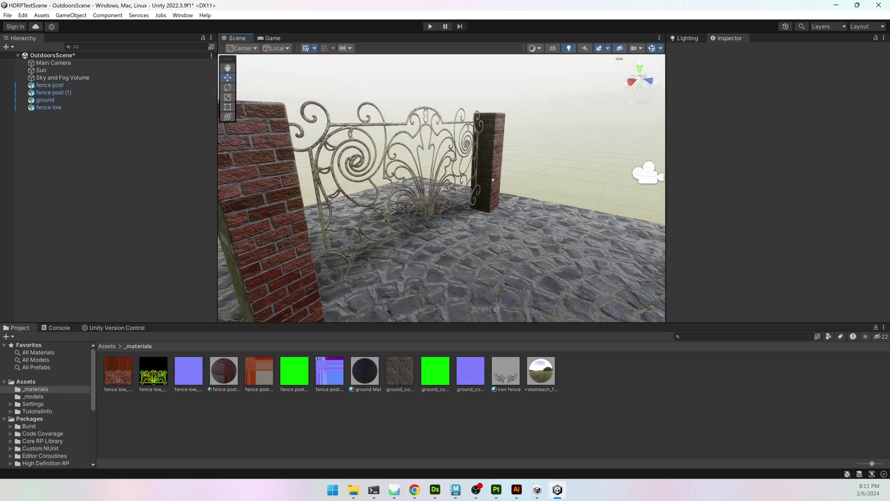
scroll(471, 185, "up", 5)
left_click_drag(472, 184, 417, 167, "alt")
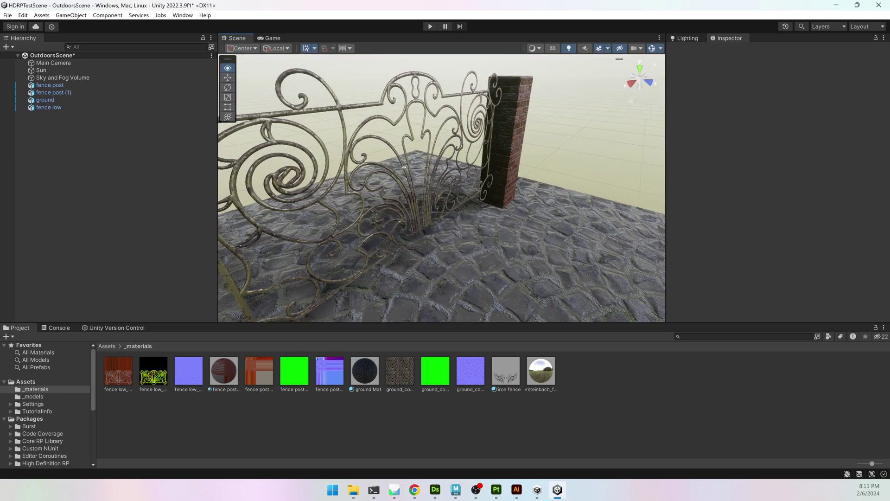
left_click(411, 164)
key("ctrl+d")
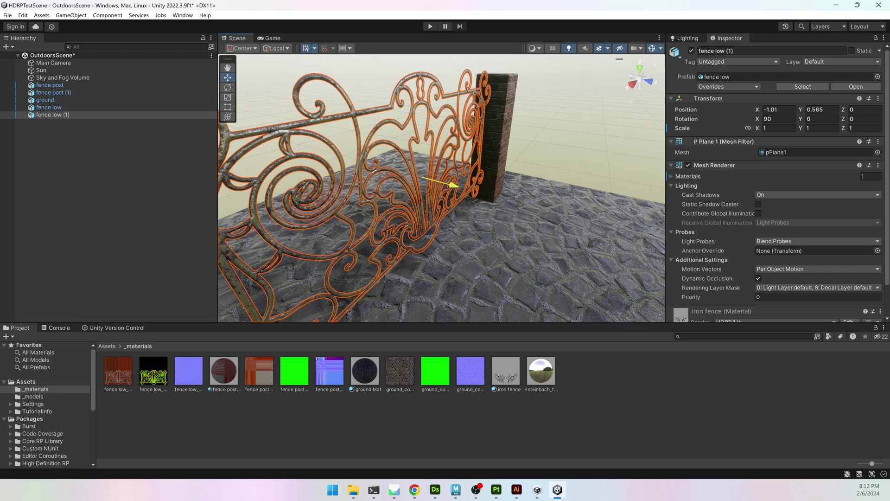
key("ctrl+d")
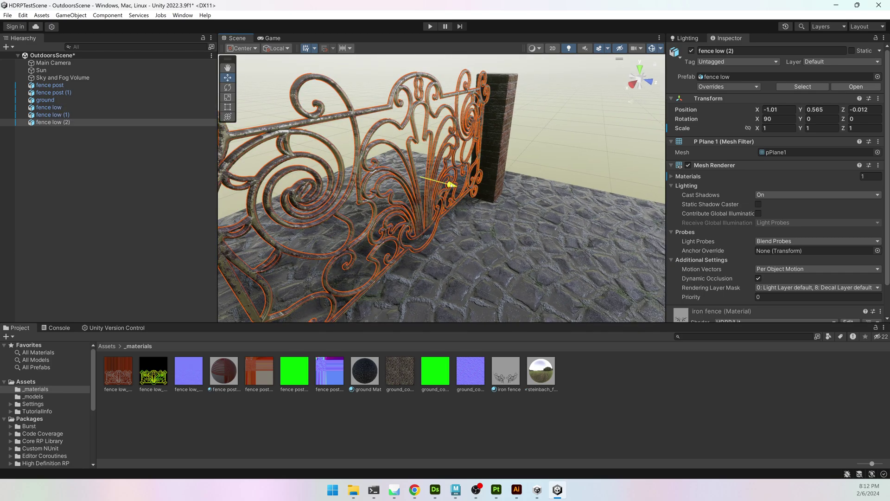
left_click(557, 139)
- Examine the layered fence from the other side, edge-on and from the front to judge its thickness
left_click_drag(557, 139, 252, 129, "alt")
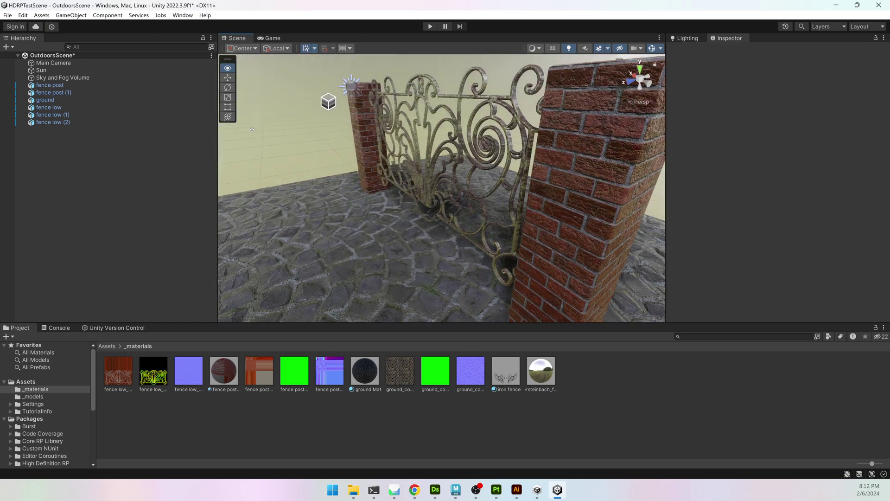
middle_click_drag(409, 133, 415, 203, "alt")
right_click_drag(415, 203, 421, 204, "alt")
key("alt+Tab")
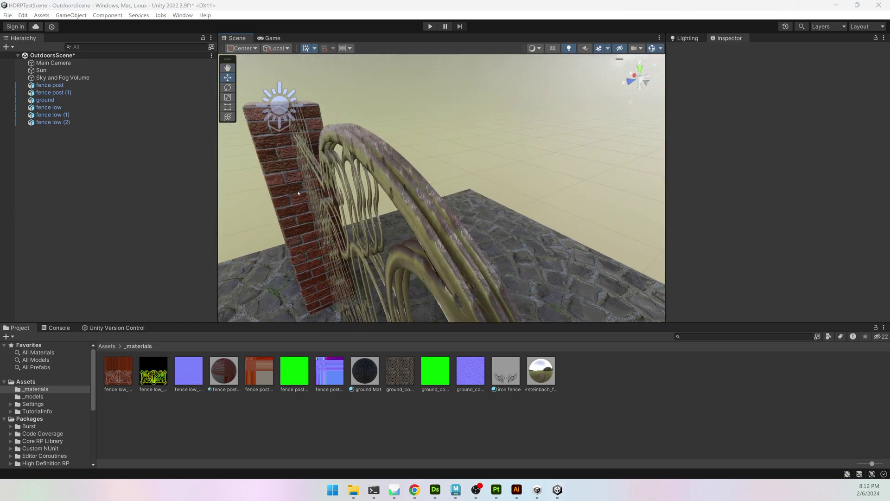
left_click_drag(412, 163, 487, 191, "alt")
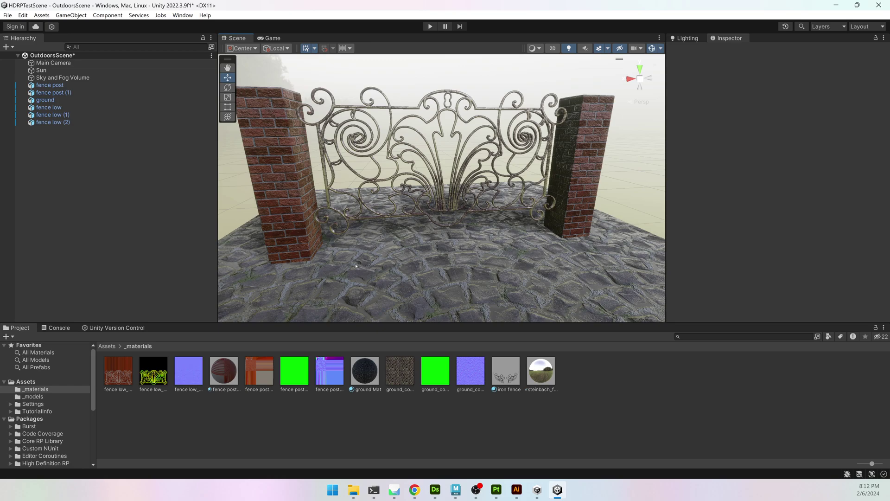
- Open the iron fence material's settings
left_click(507, 375)
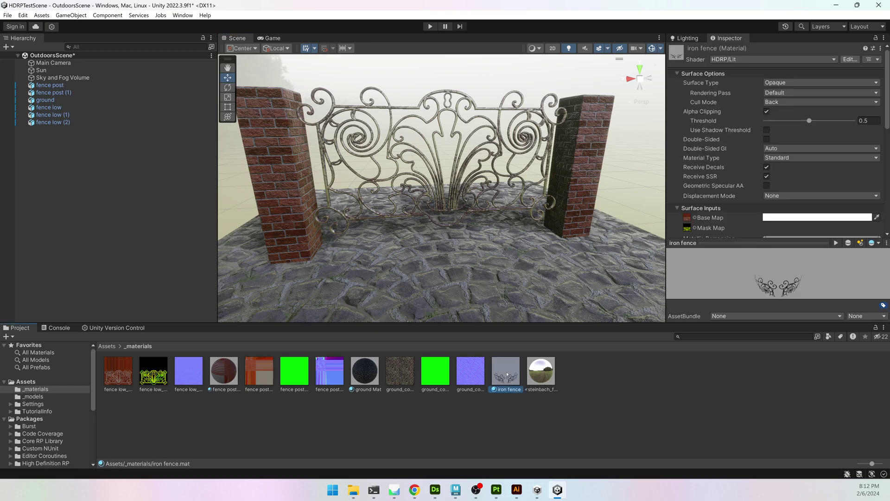